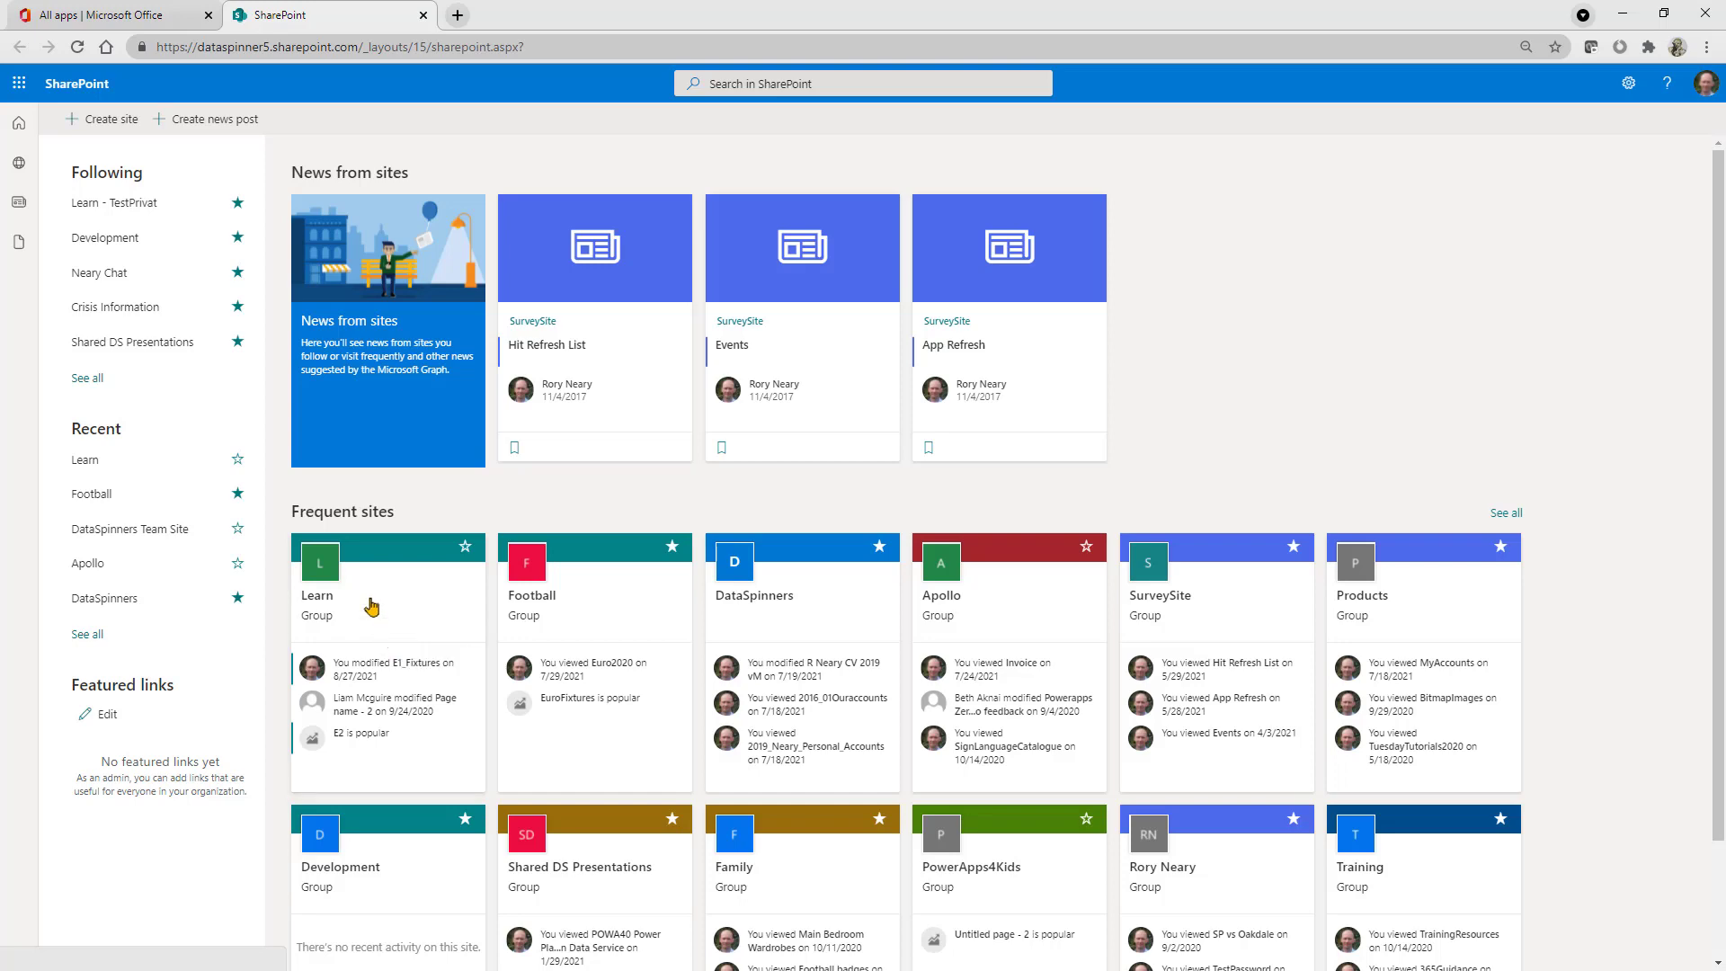
click(89, 119)
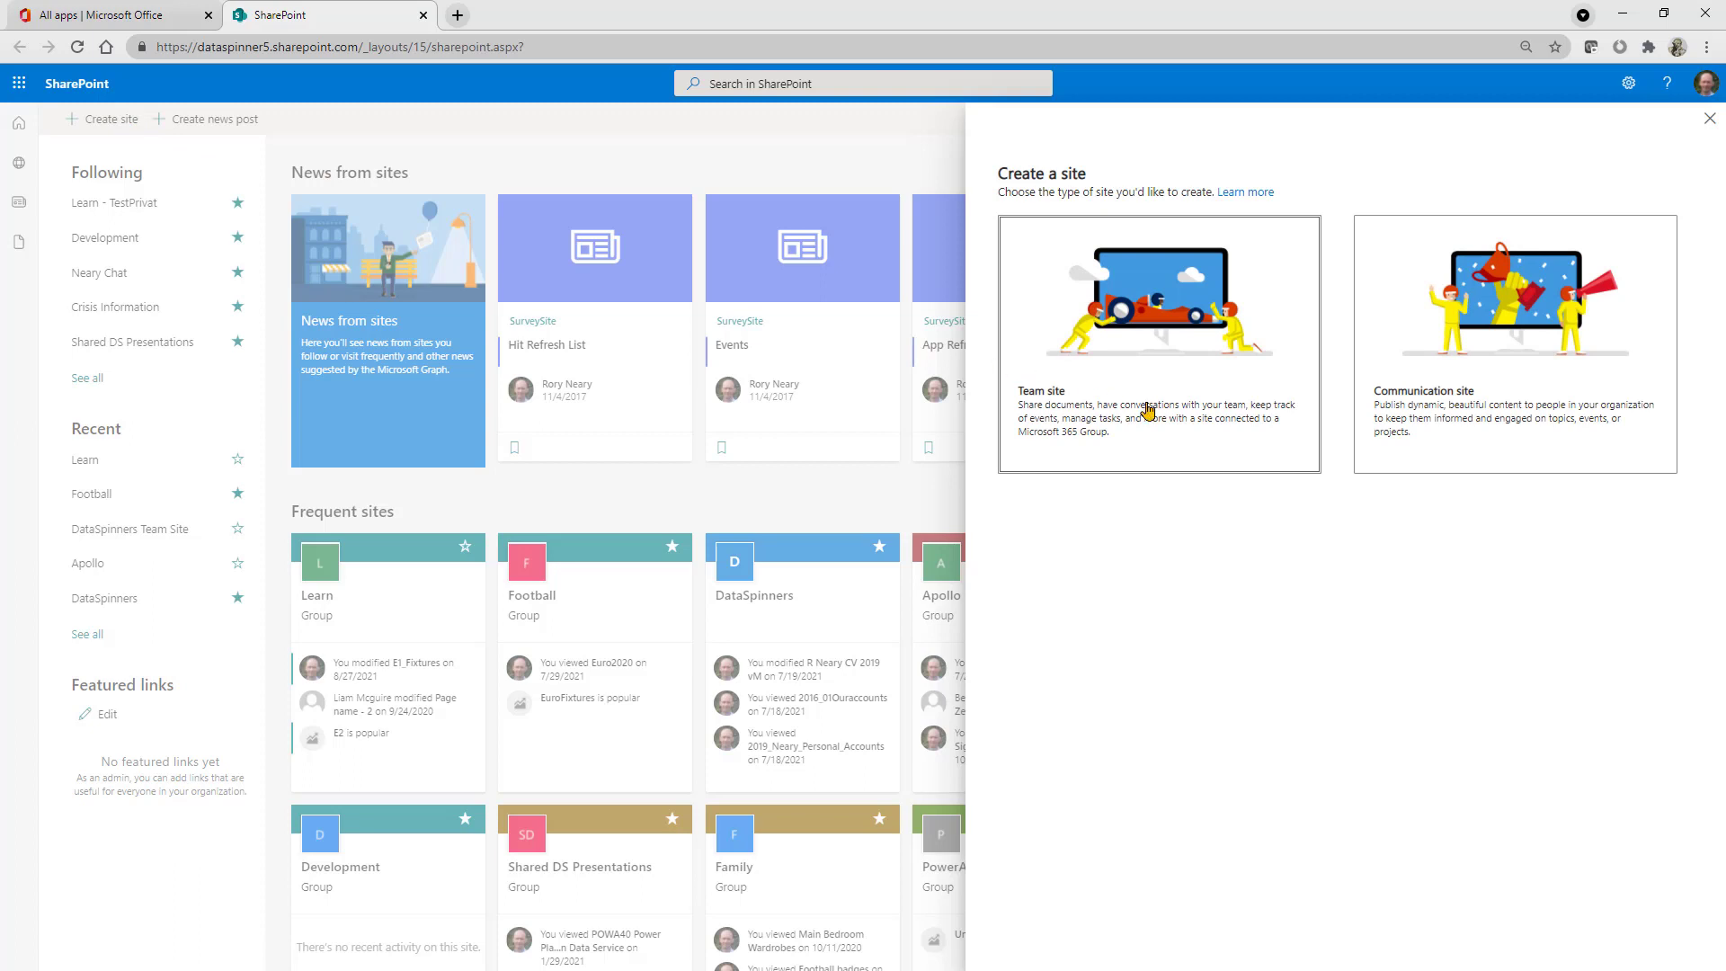
click(1710, 120)
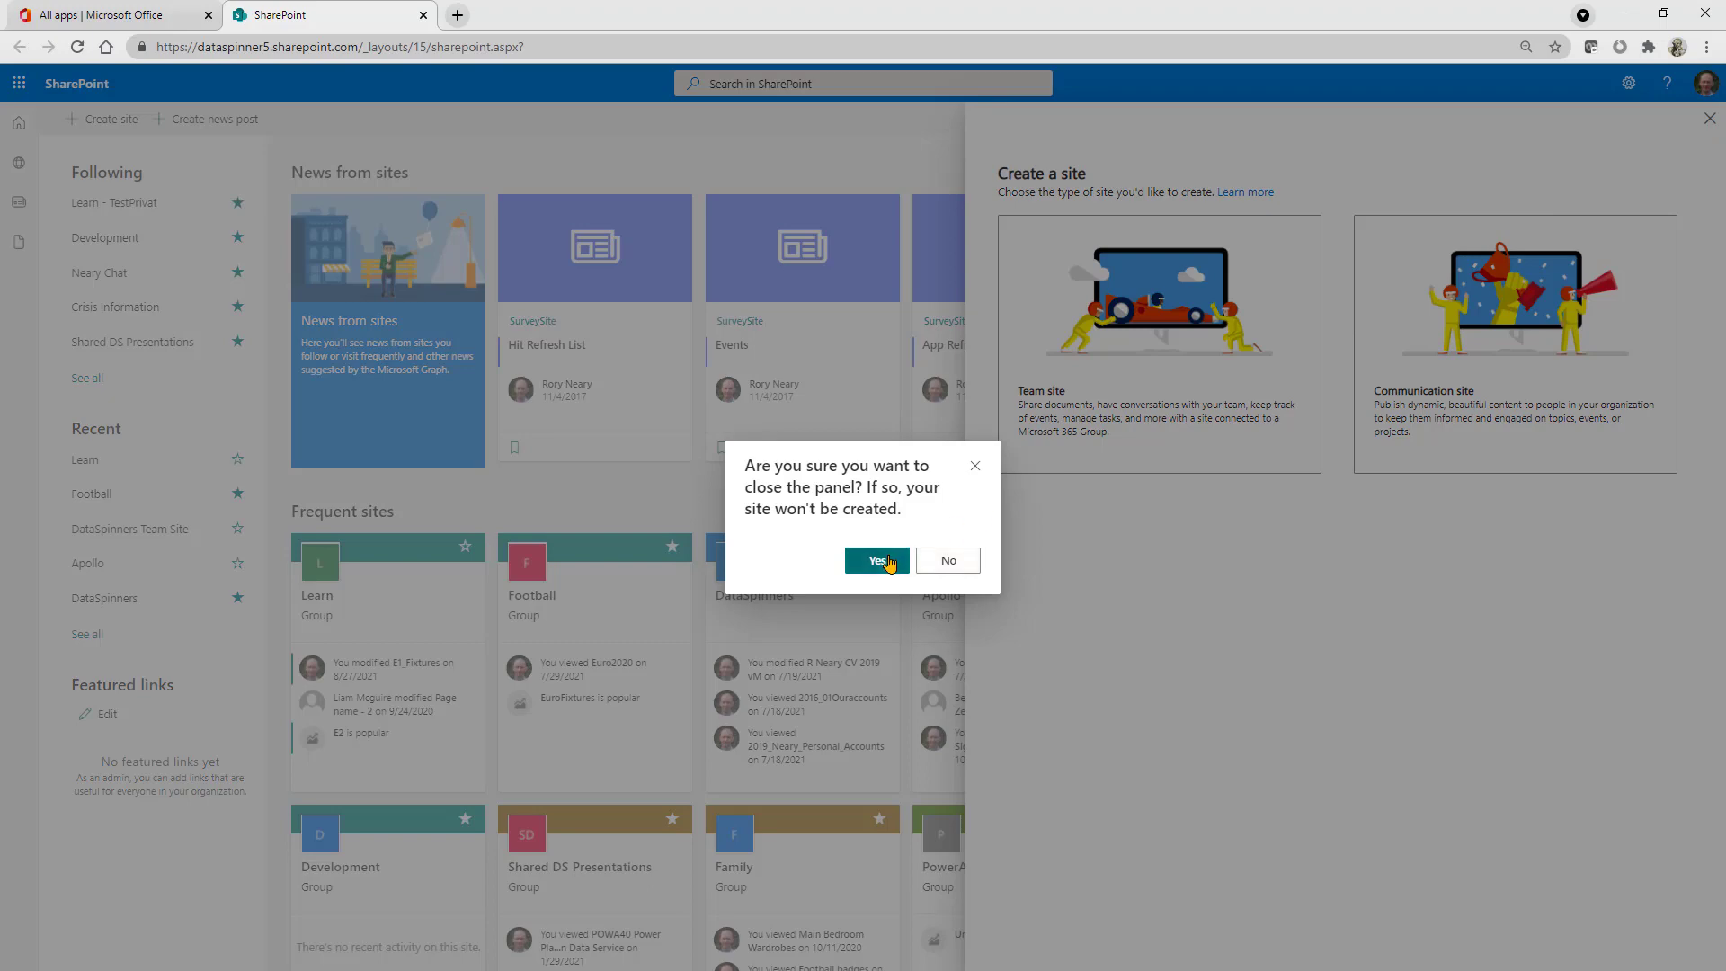
click(878, 561)
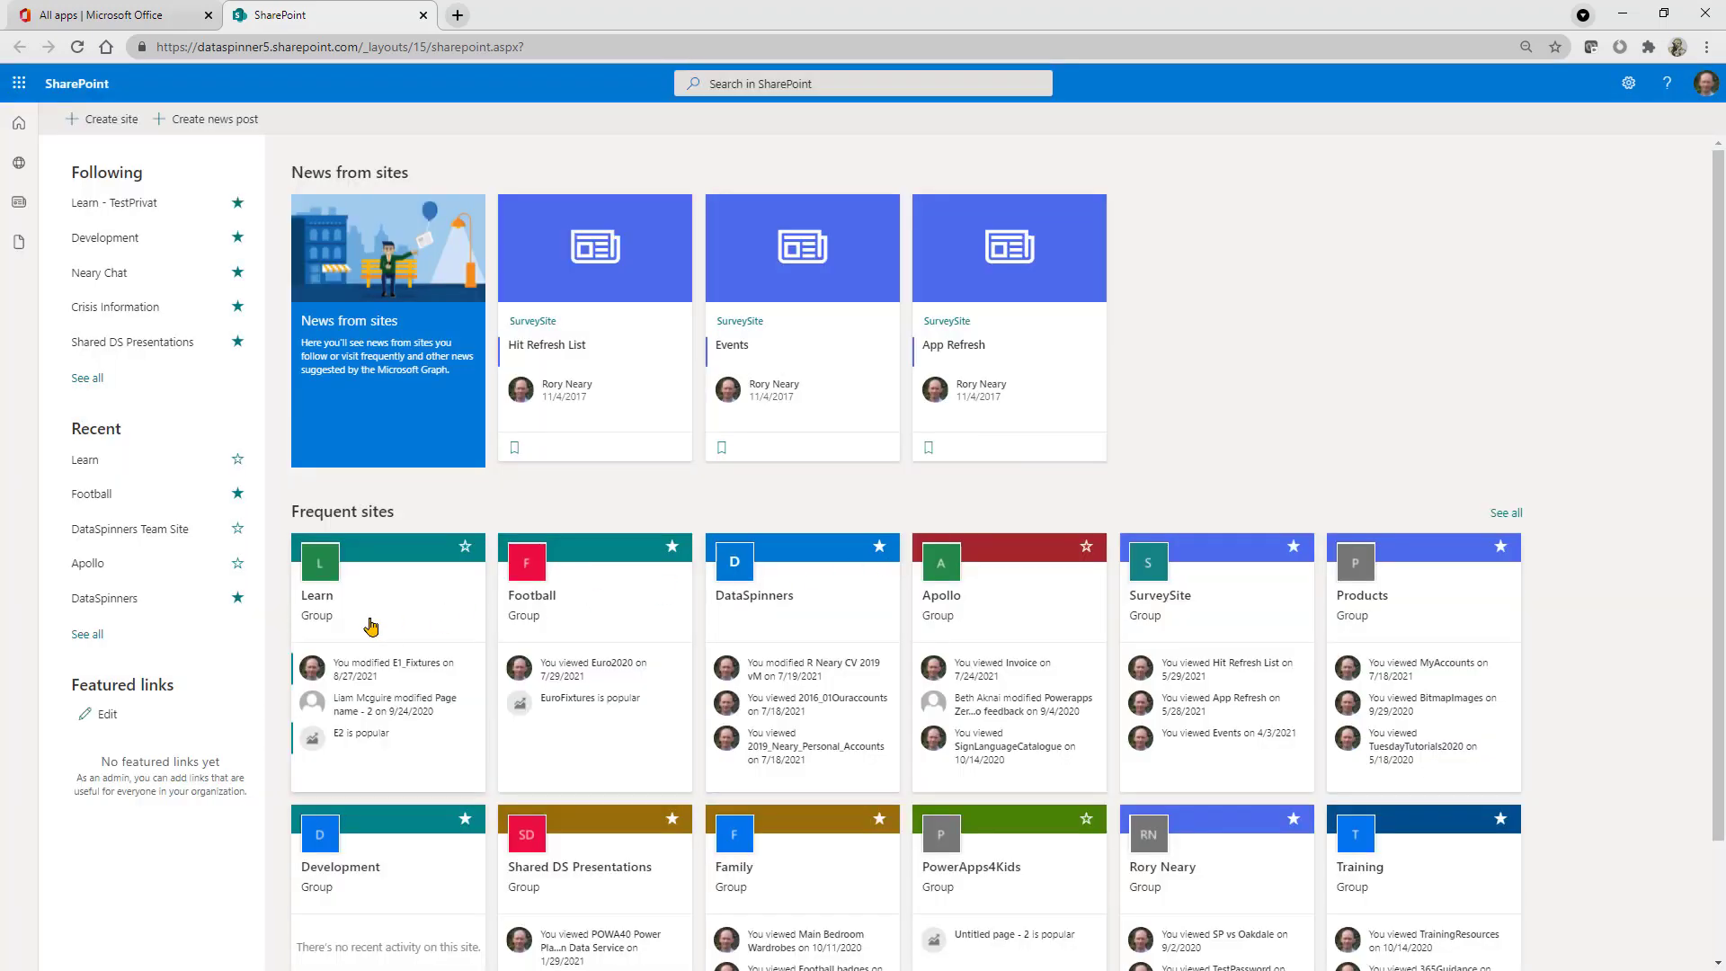
On the Learn site, create a blank list named DeviceOrder_SP that is shown in the site navigation.
click(371, 627)
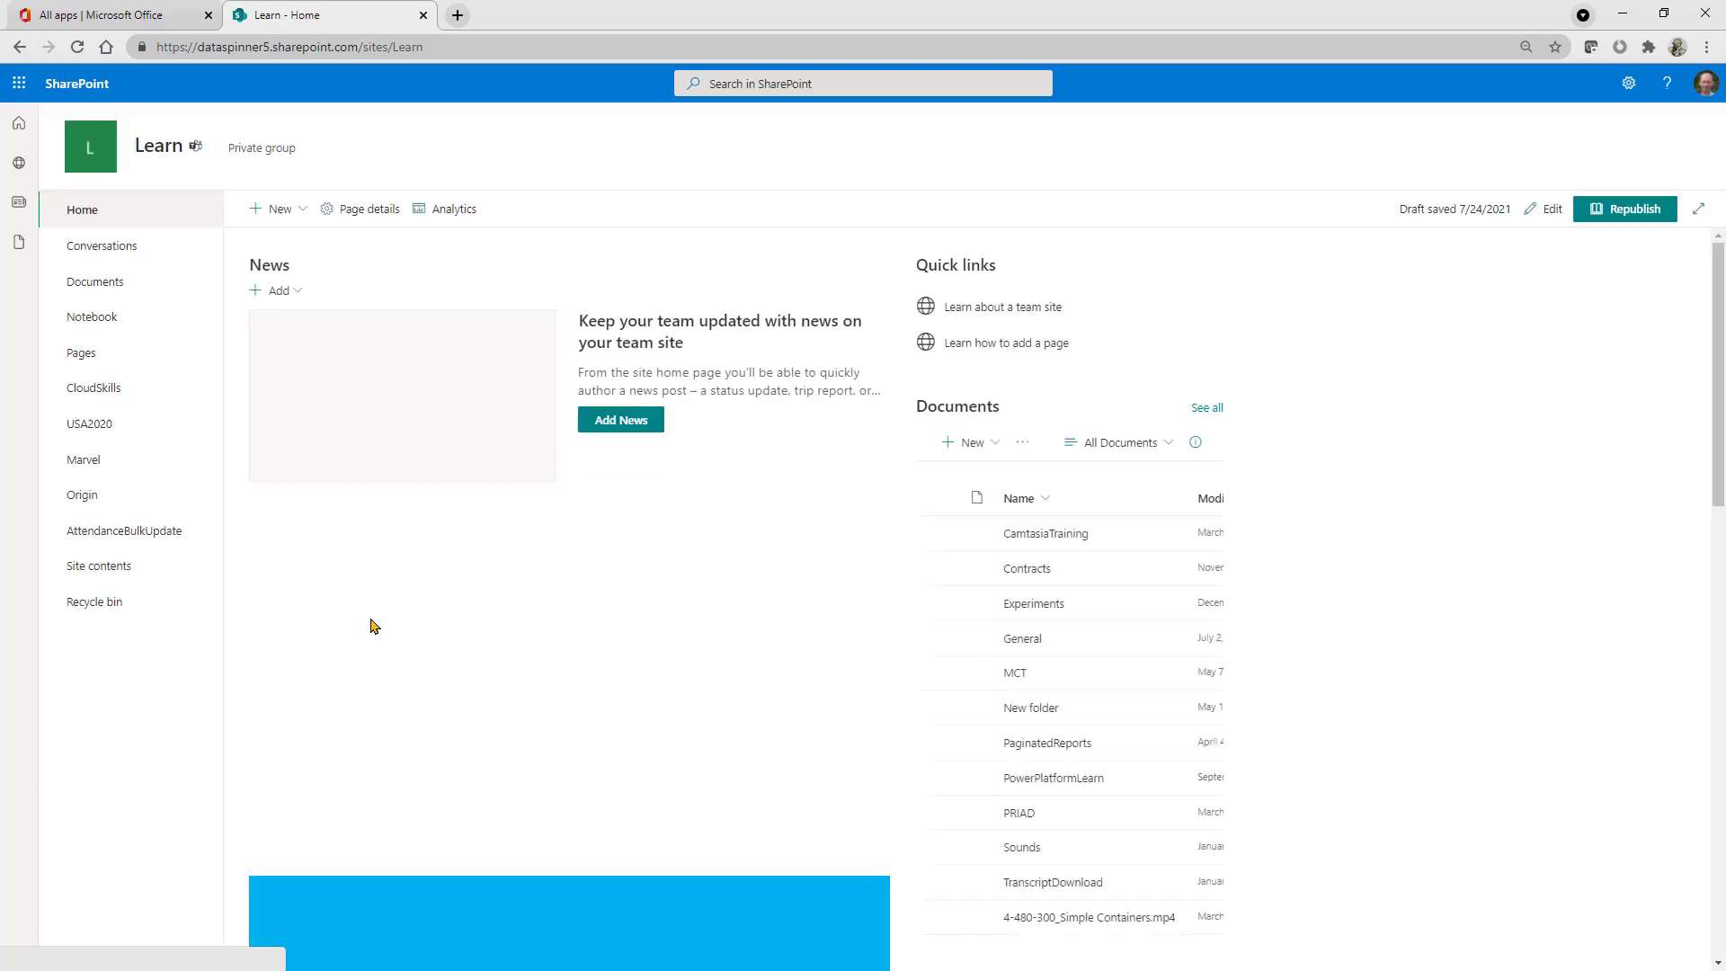
click(295, 210)
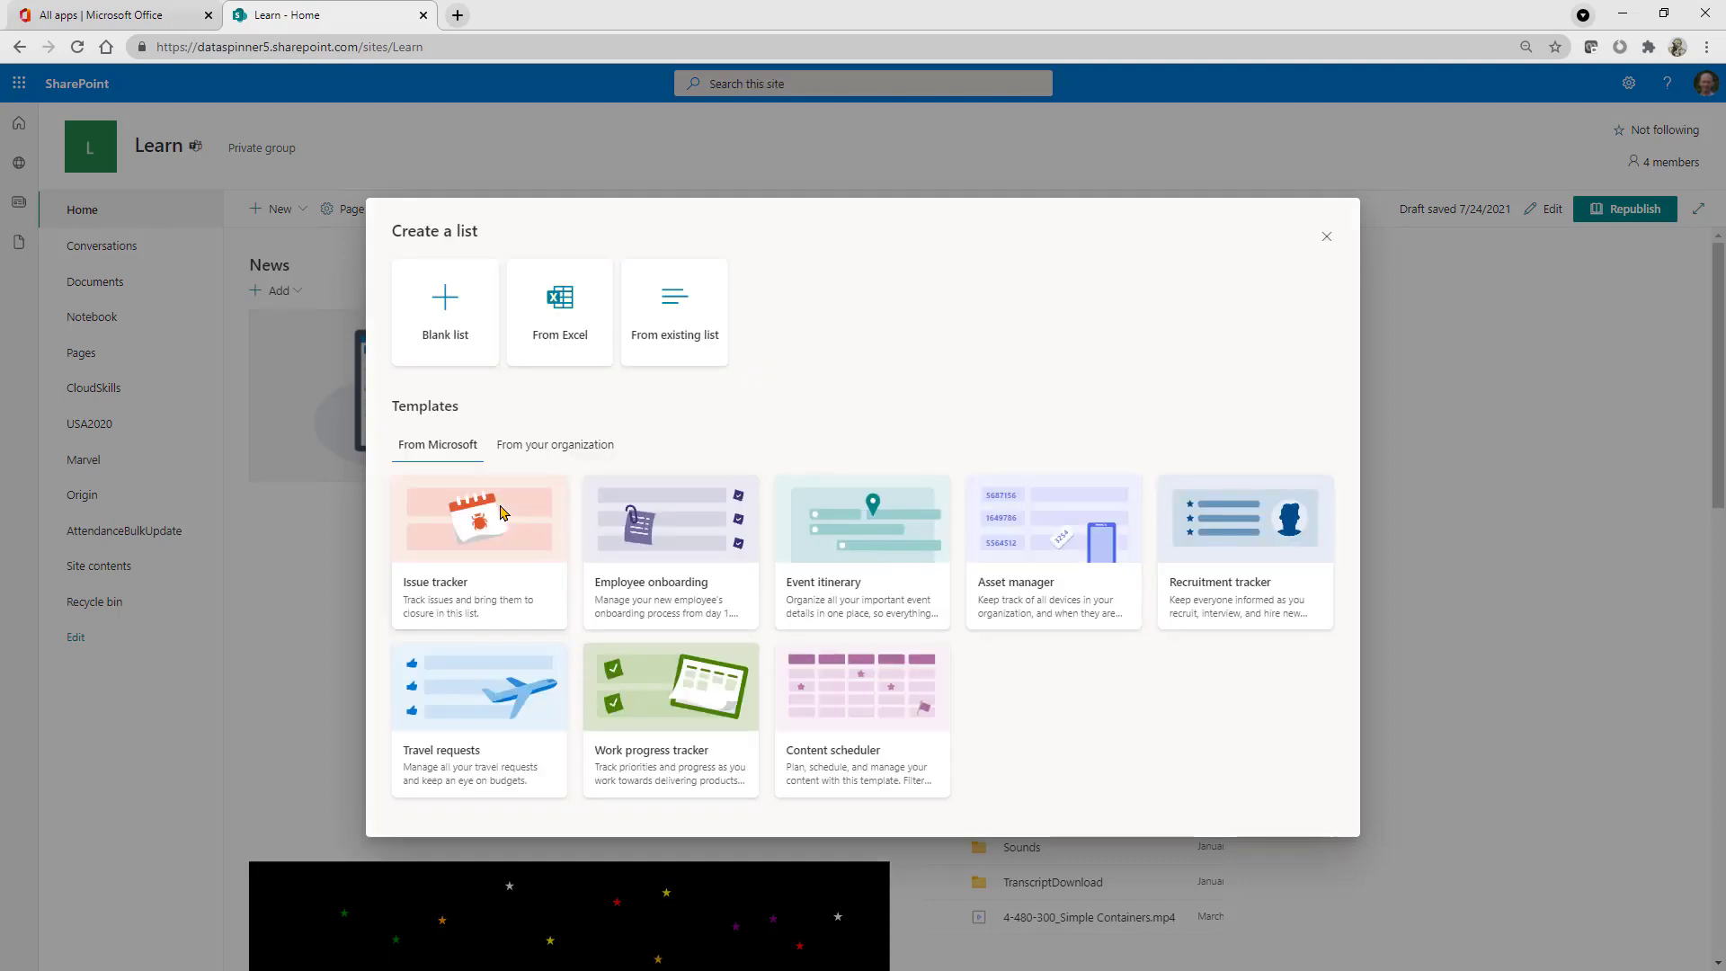
click(444, 309)
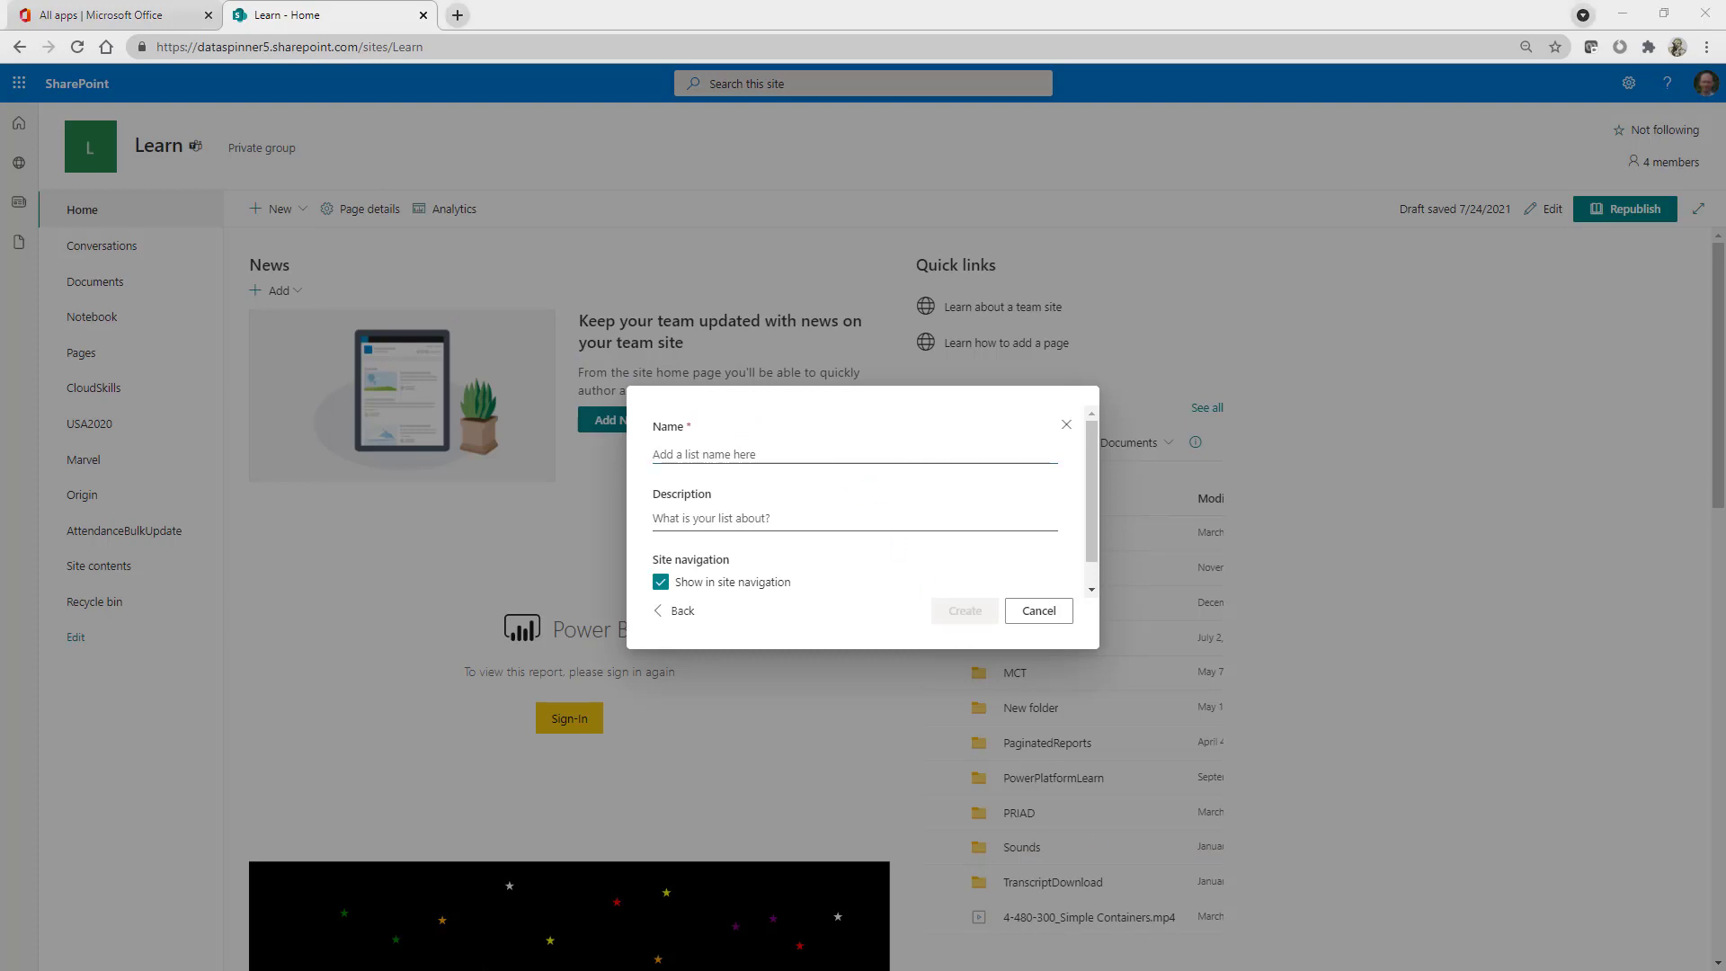
click(764, 449)
text(DeviceOrder)
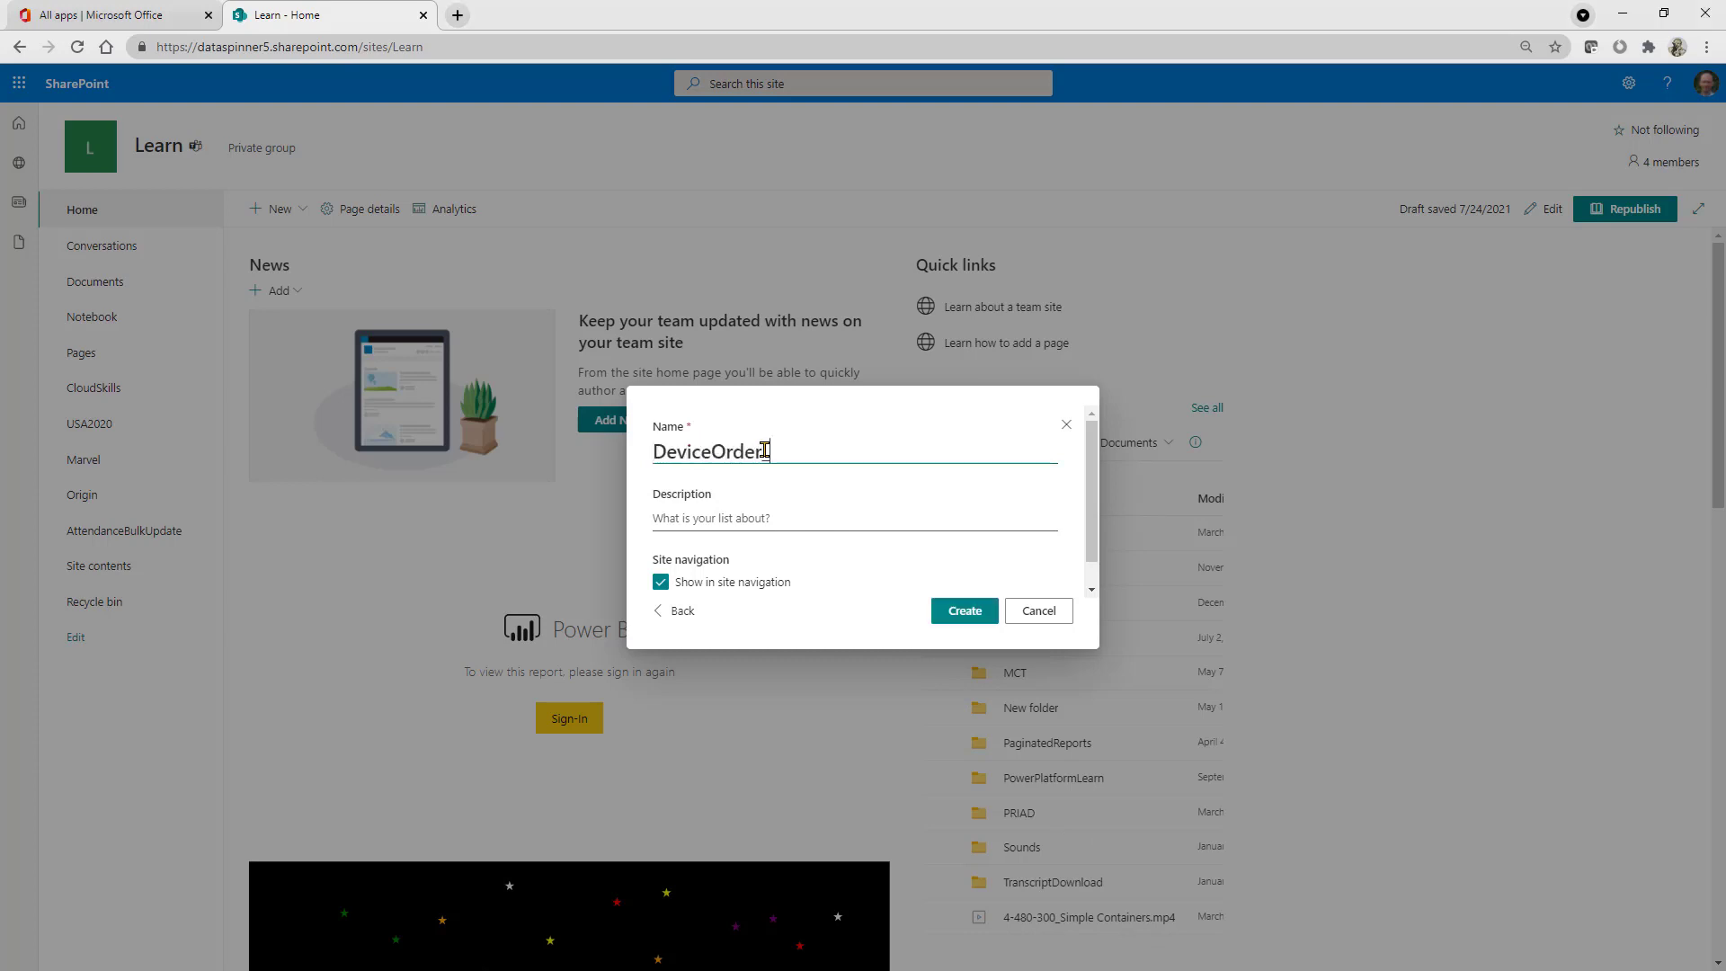
text(SP)
click(961, 613)
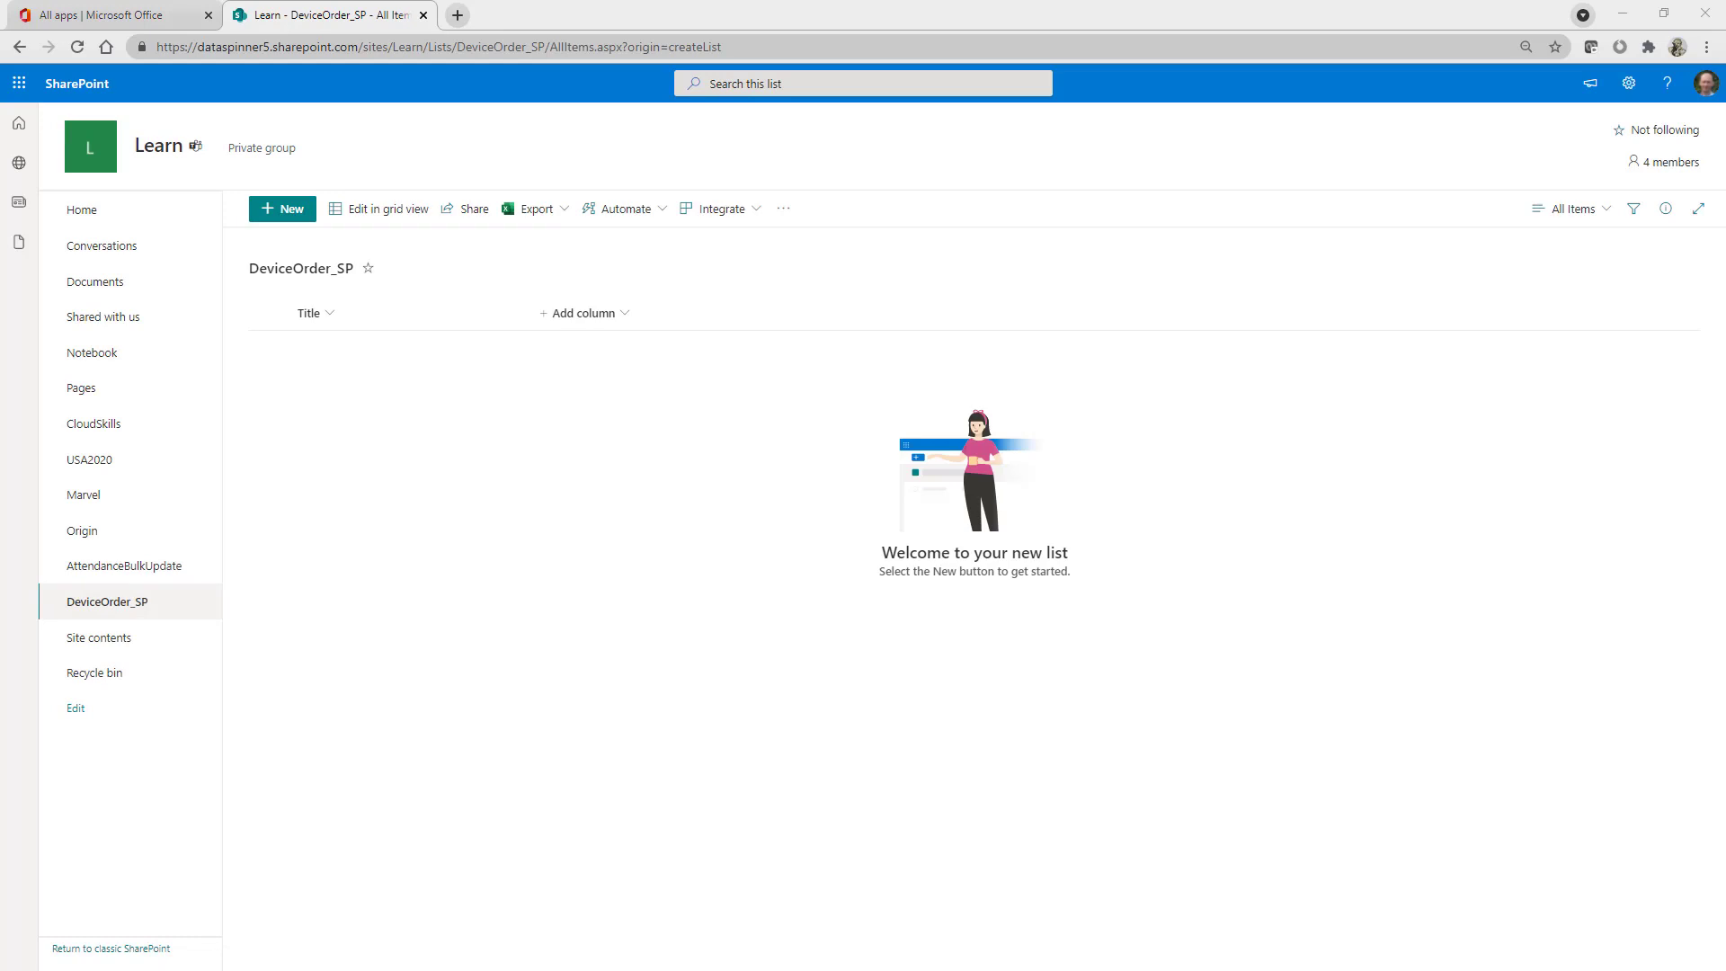
Add a single-line text column named DeviceName to the DeviceOrder_SP list.
click(615, 320)
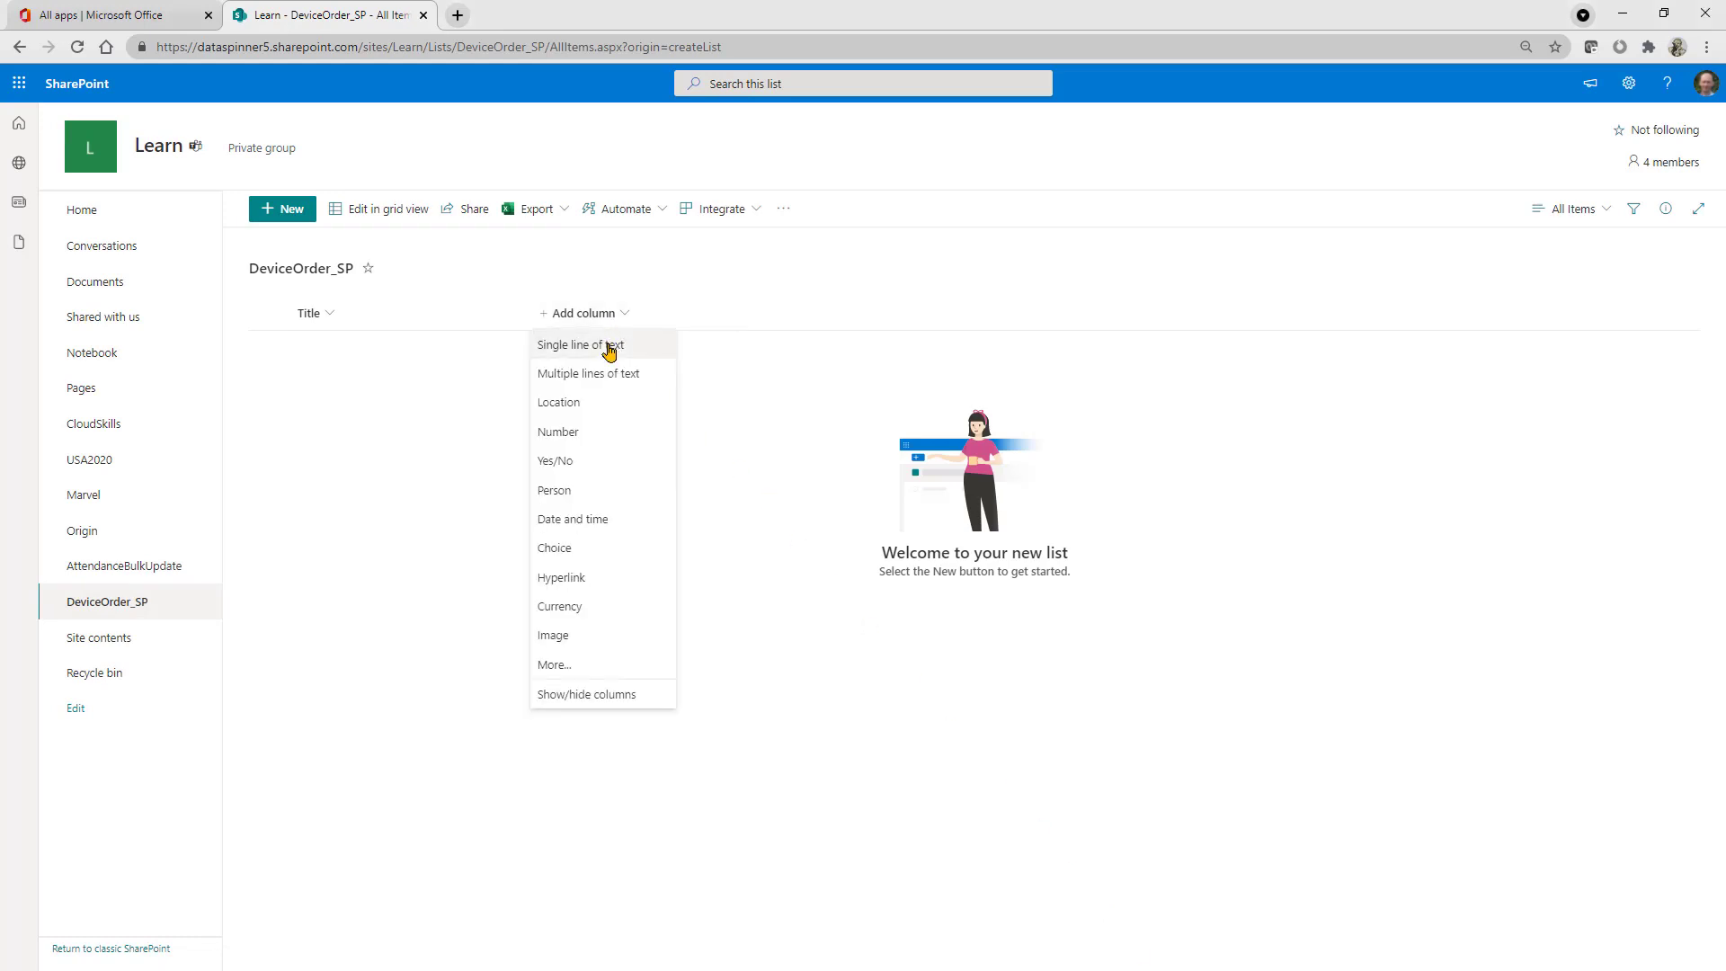
click(609, 347)
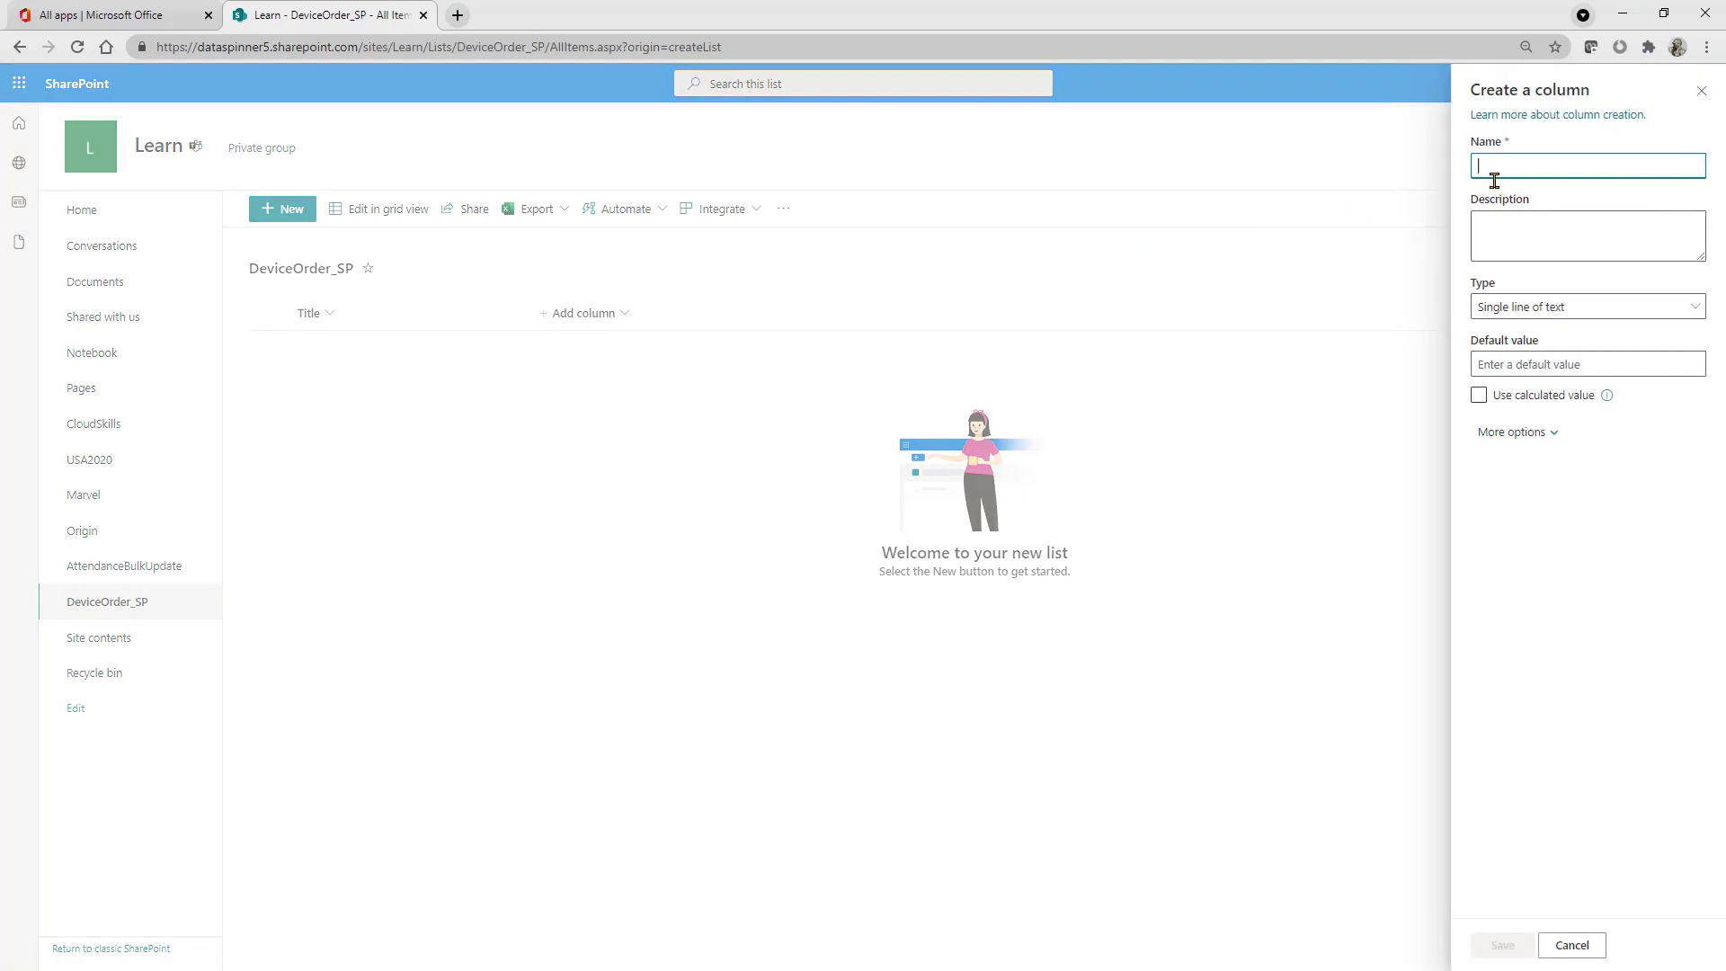
text(DeviceName)
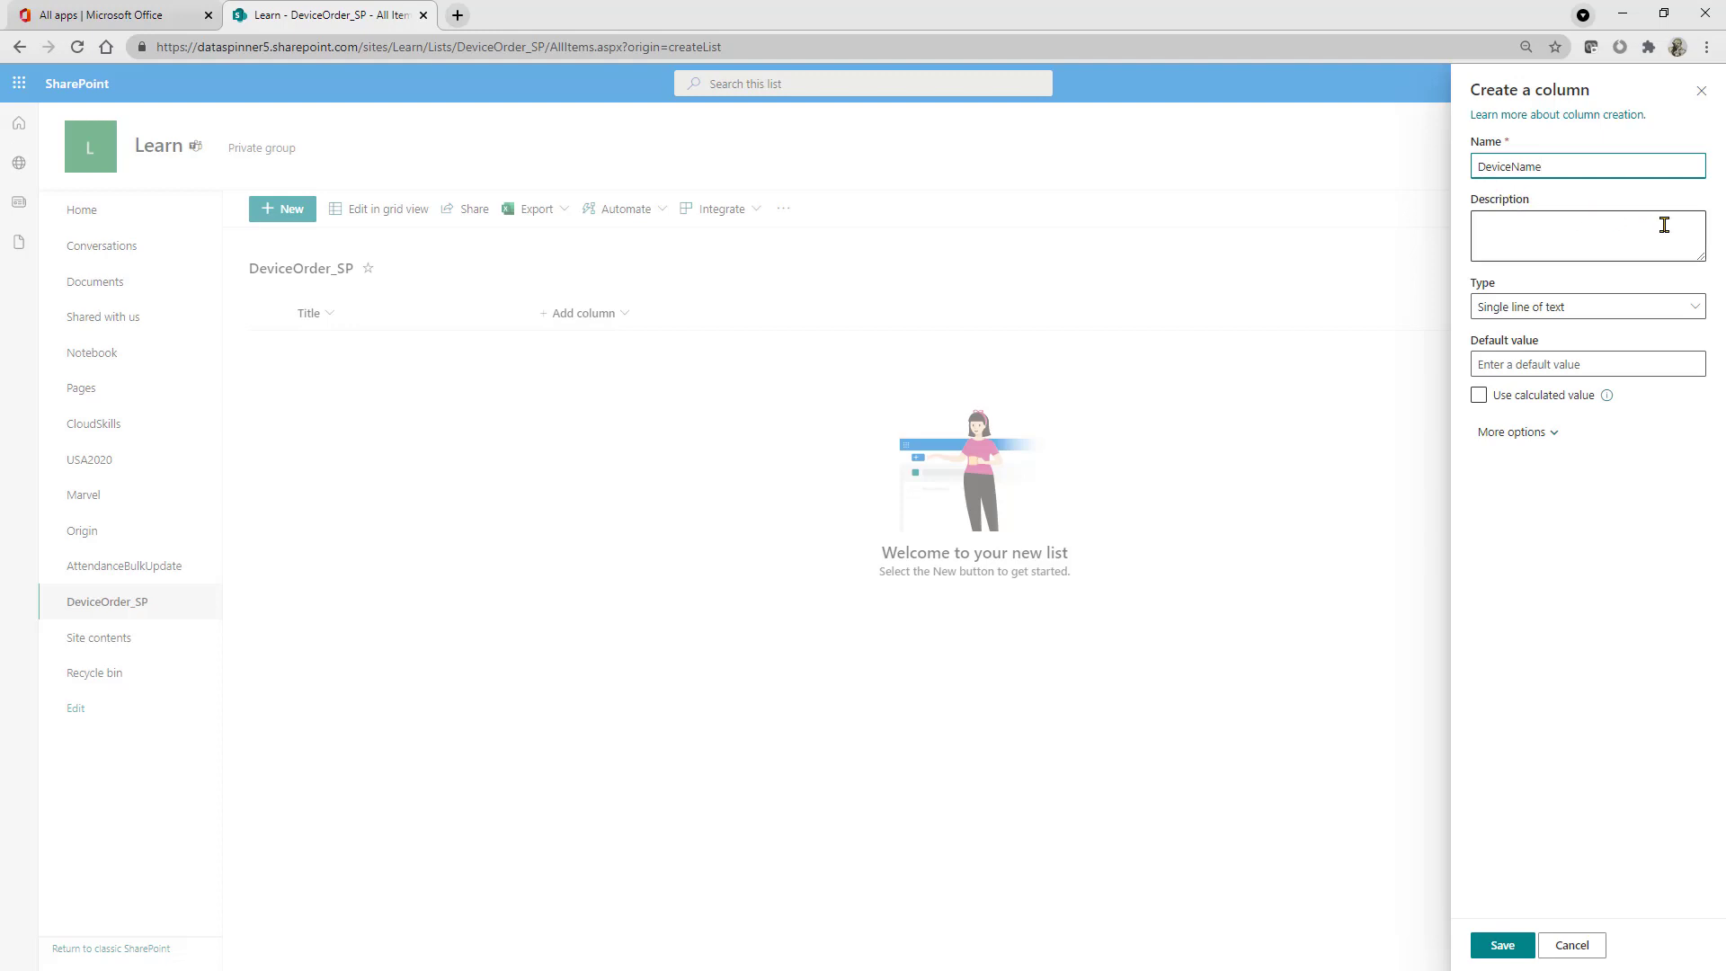
click(1503, 944)
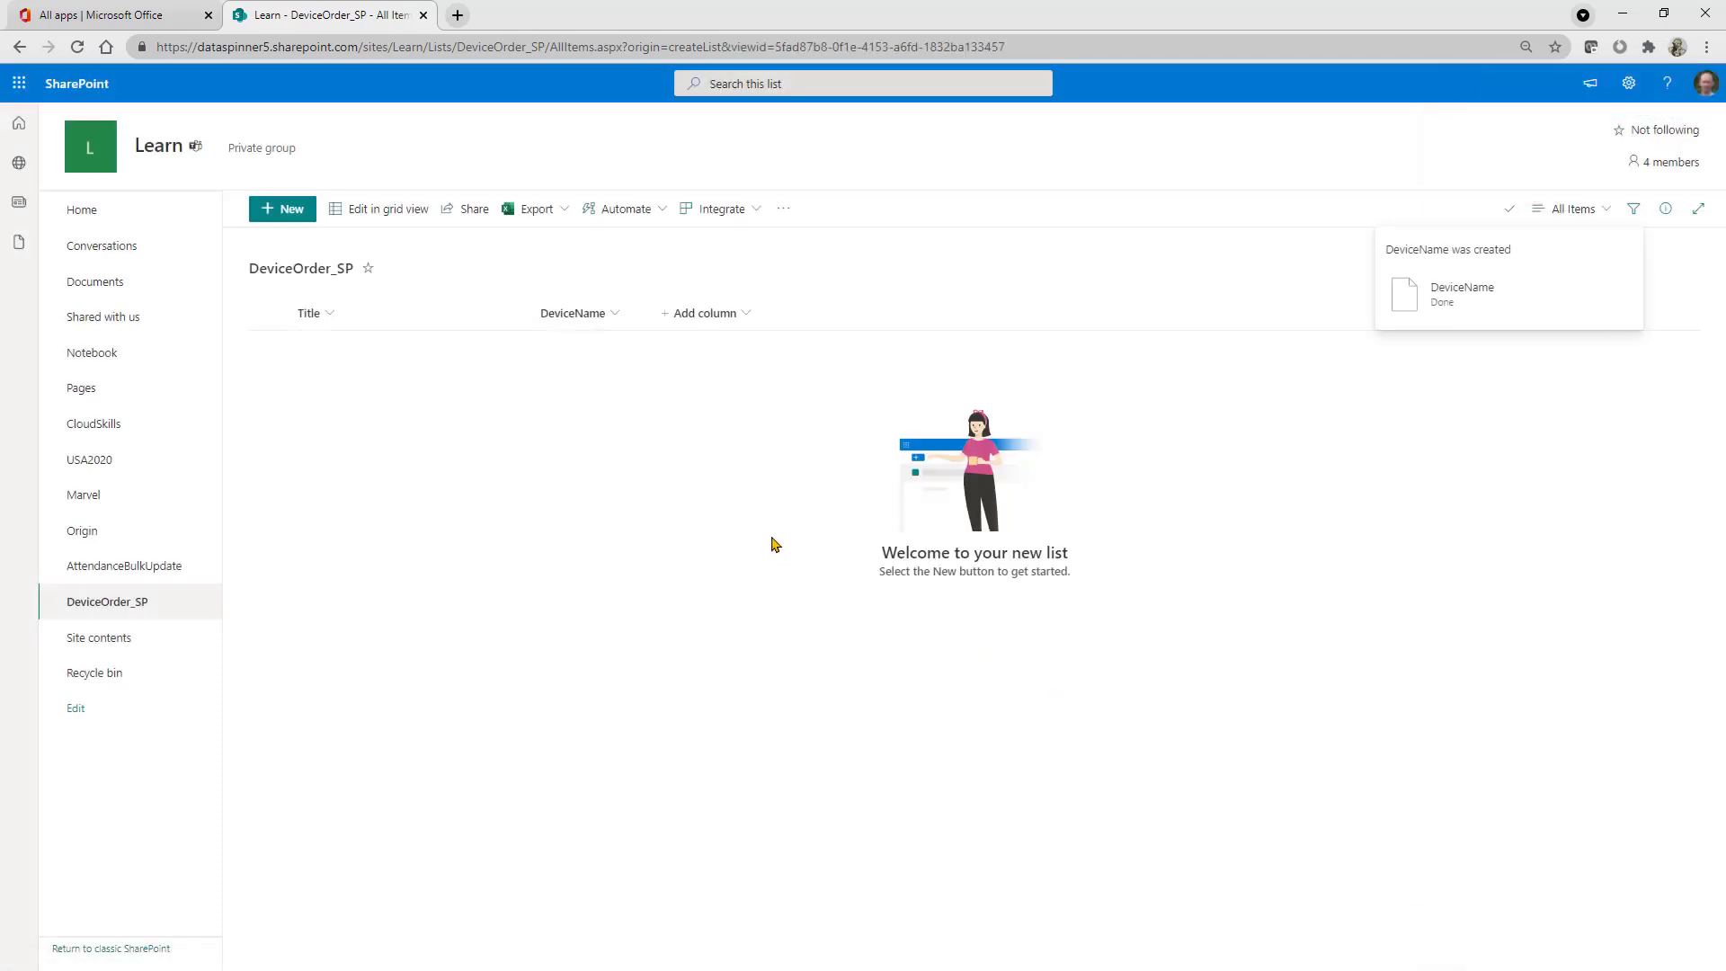
Add a number column named Price to the DeviceOrder_SP list.
click(728, 324)
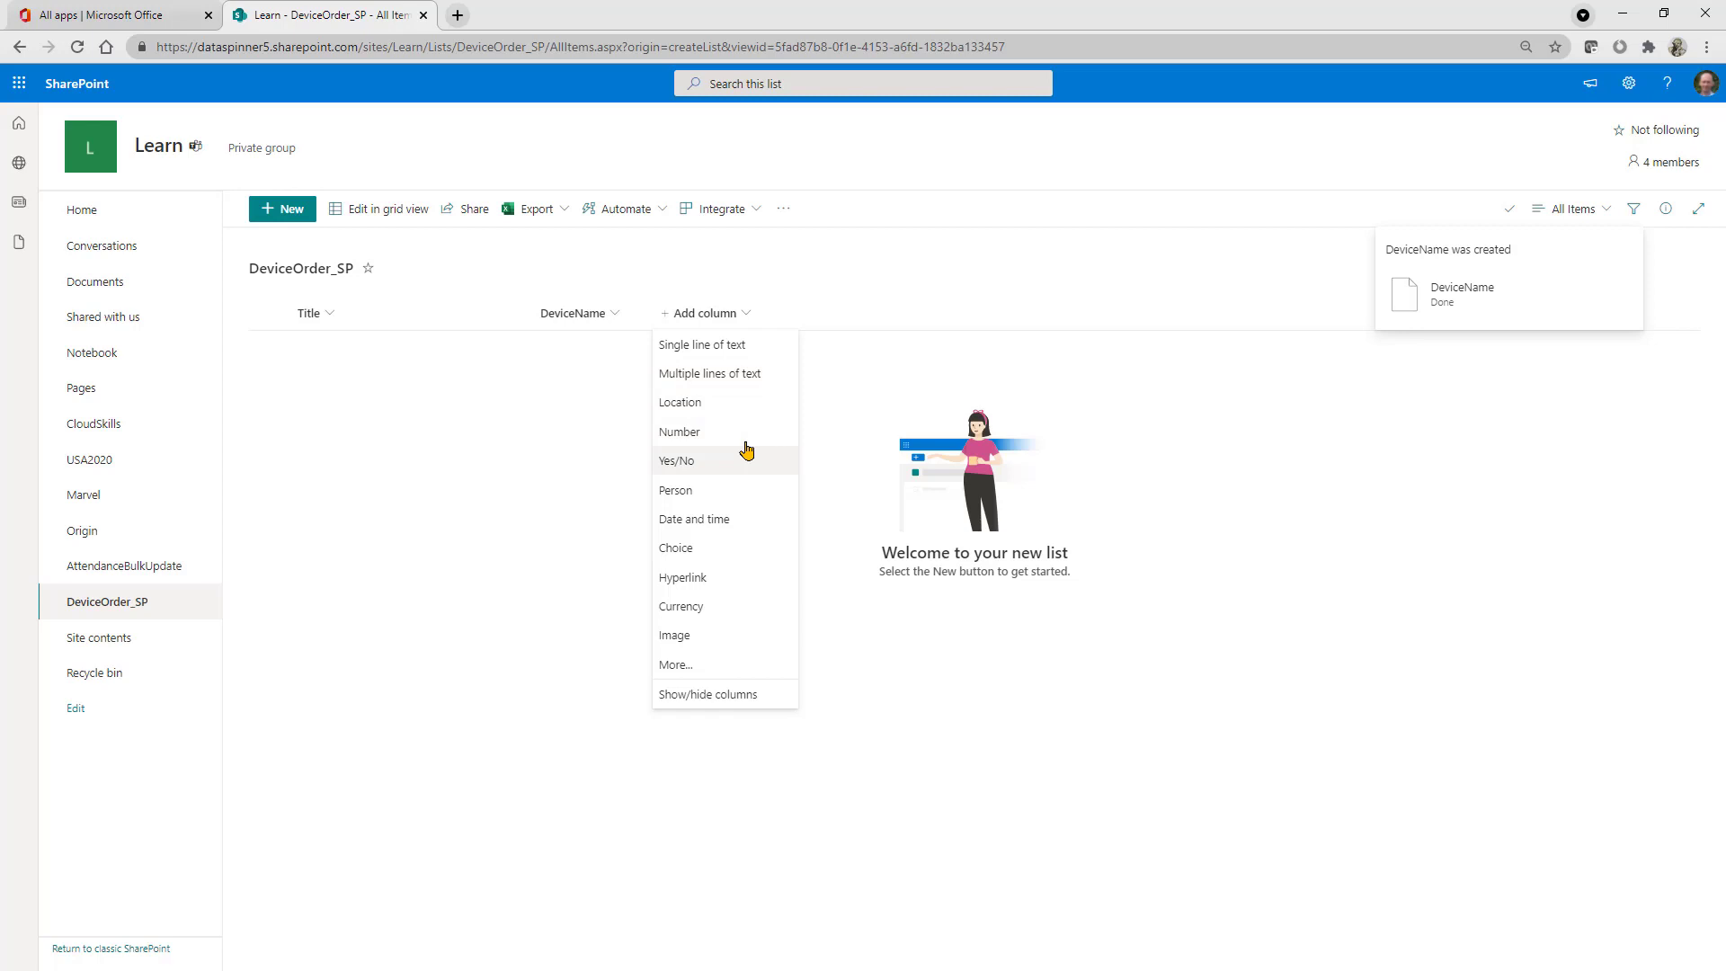
click(713, 431)
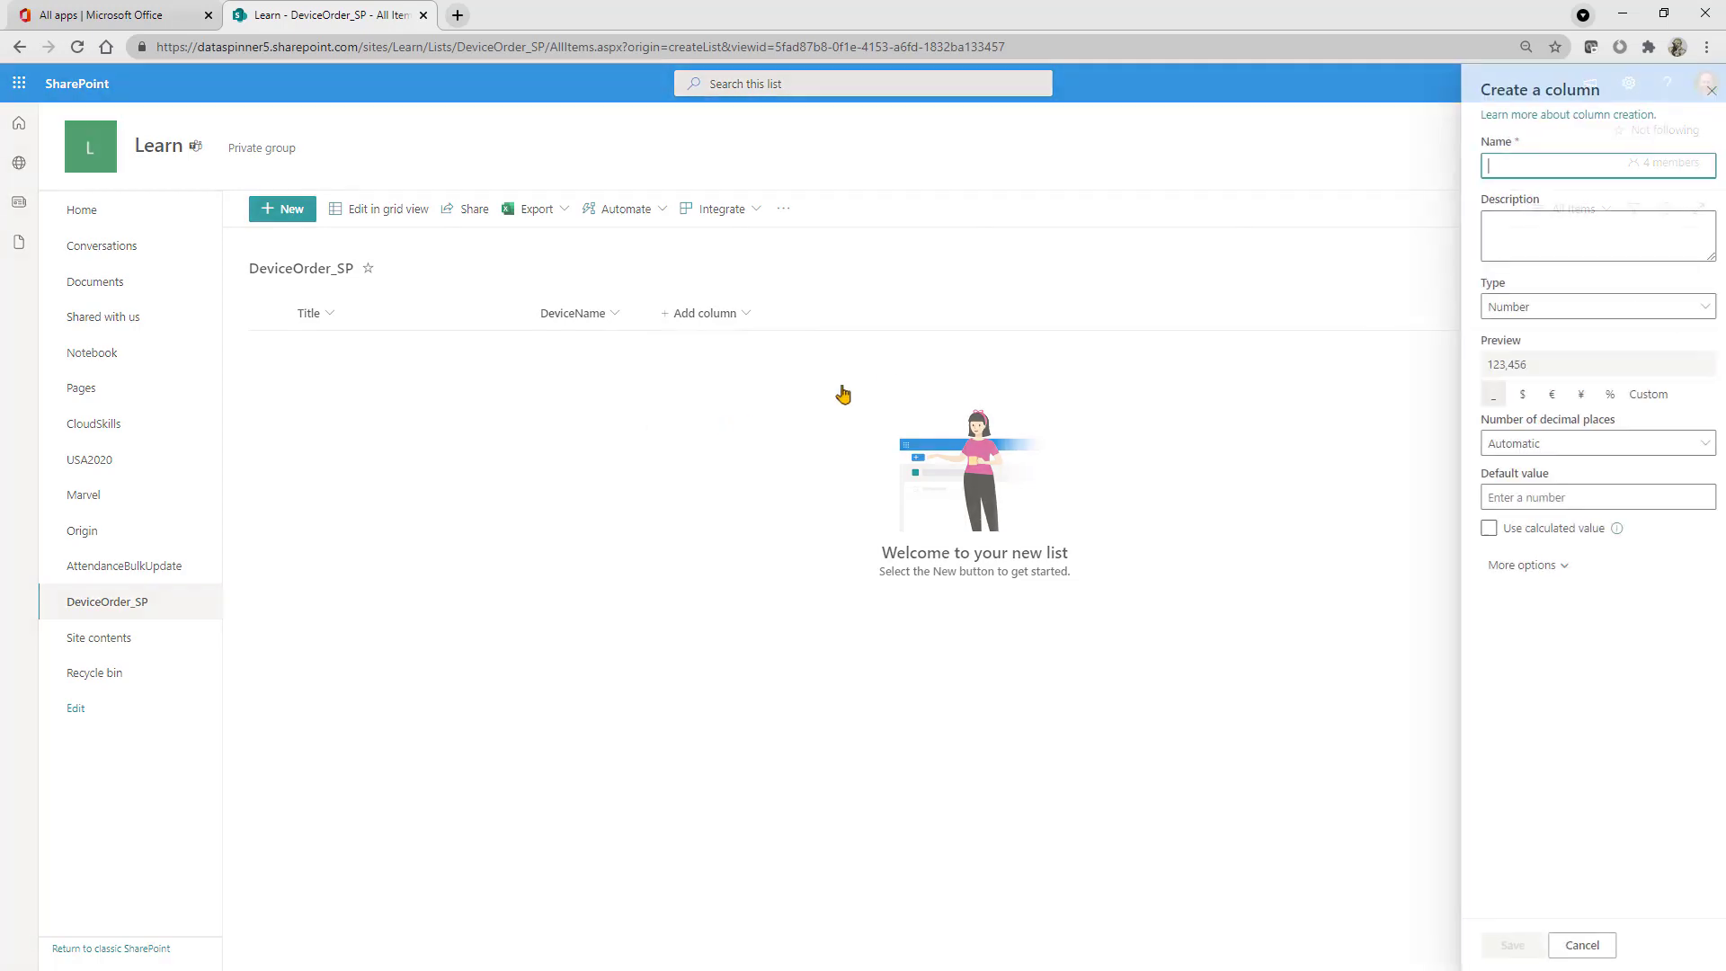
text(Price)
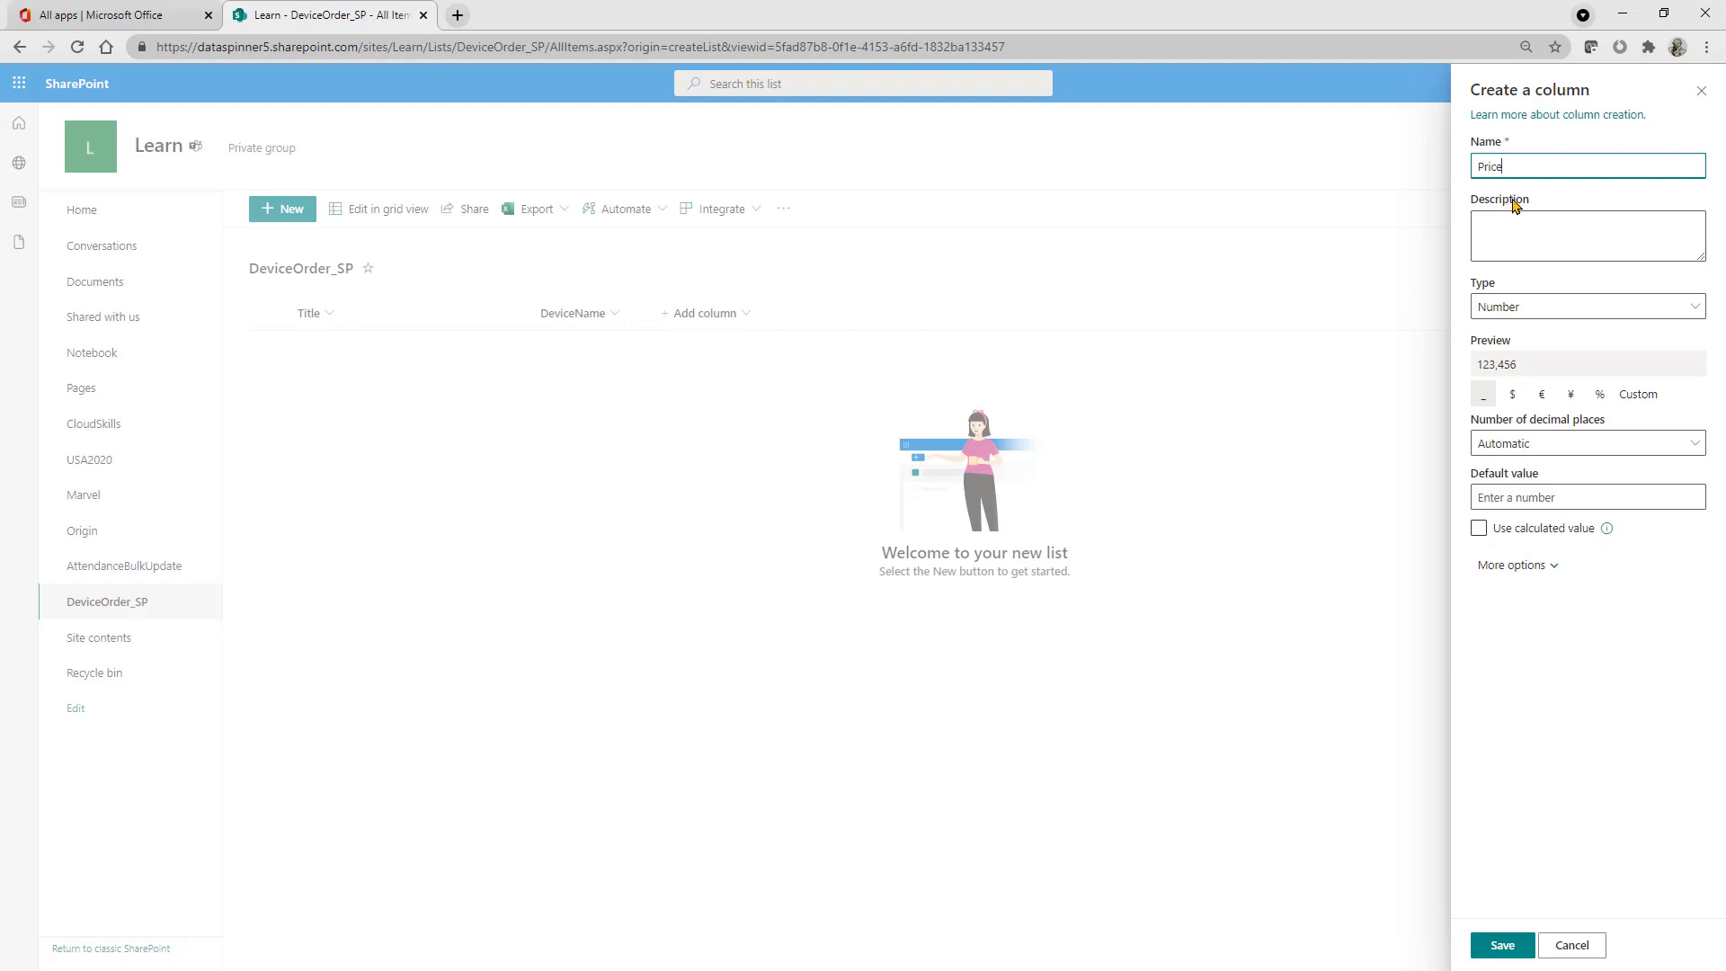
click(1503, 944)
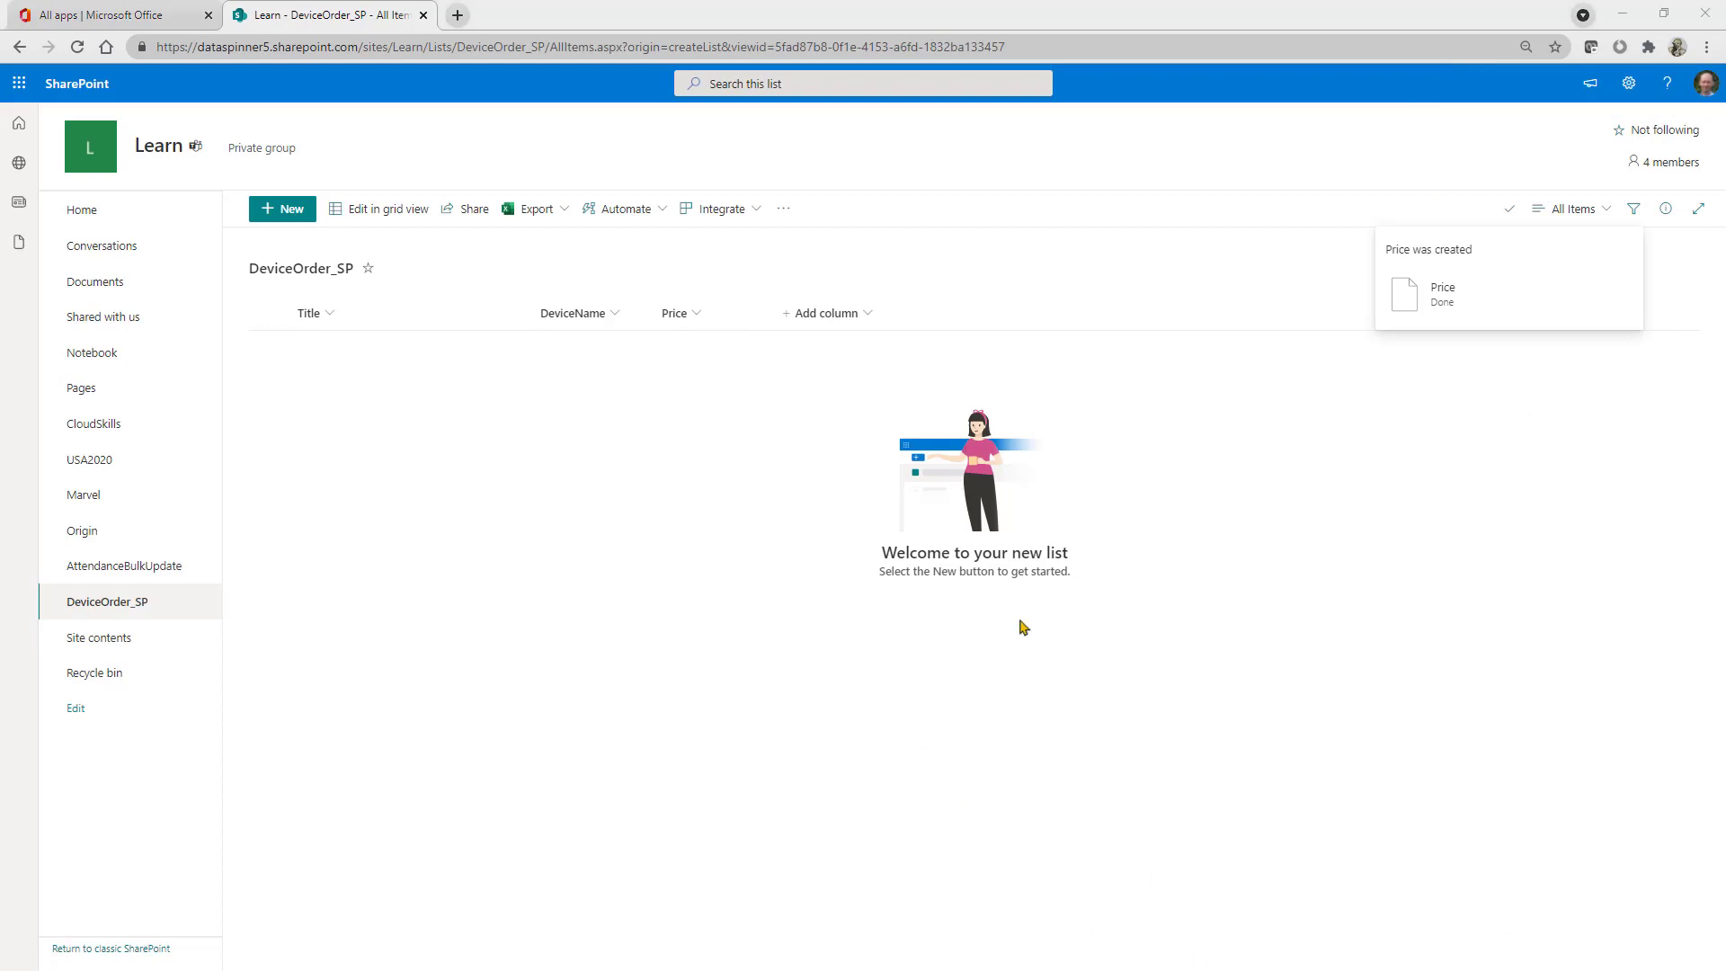
Add a single-line text column named Status to the DeviceOrder_SP list.
click(856, 314)
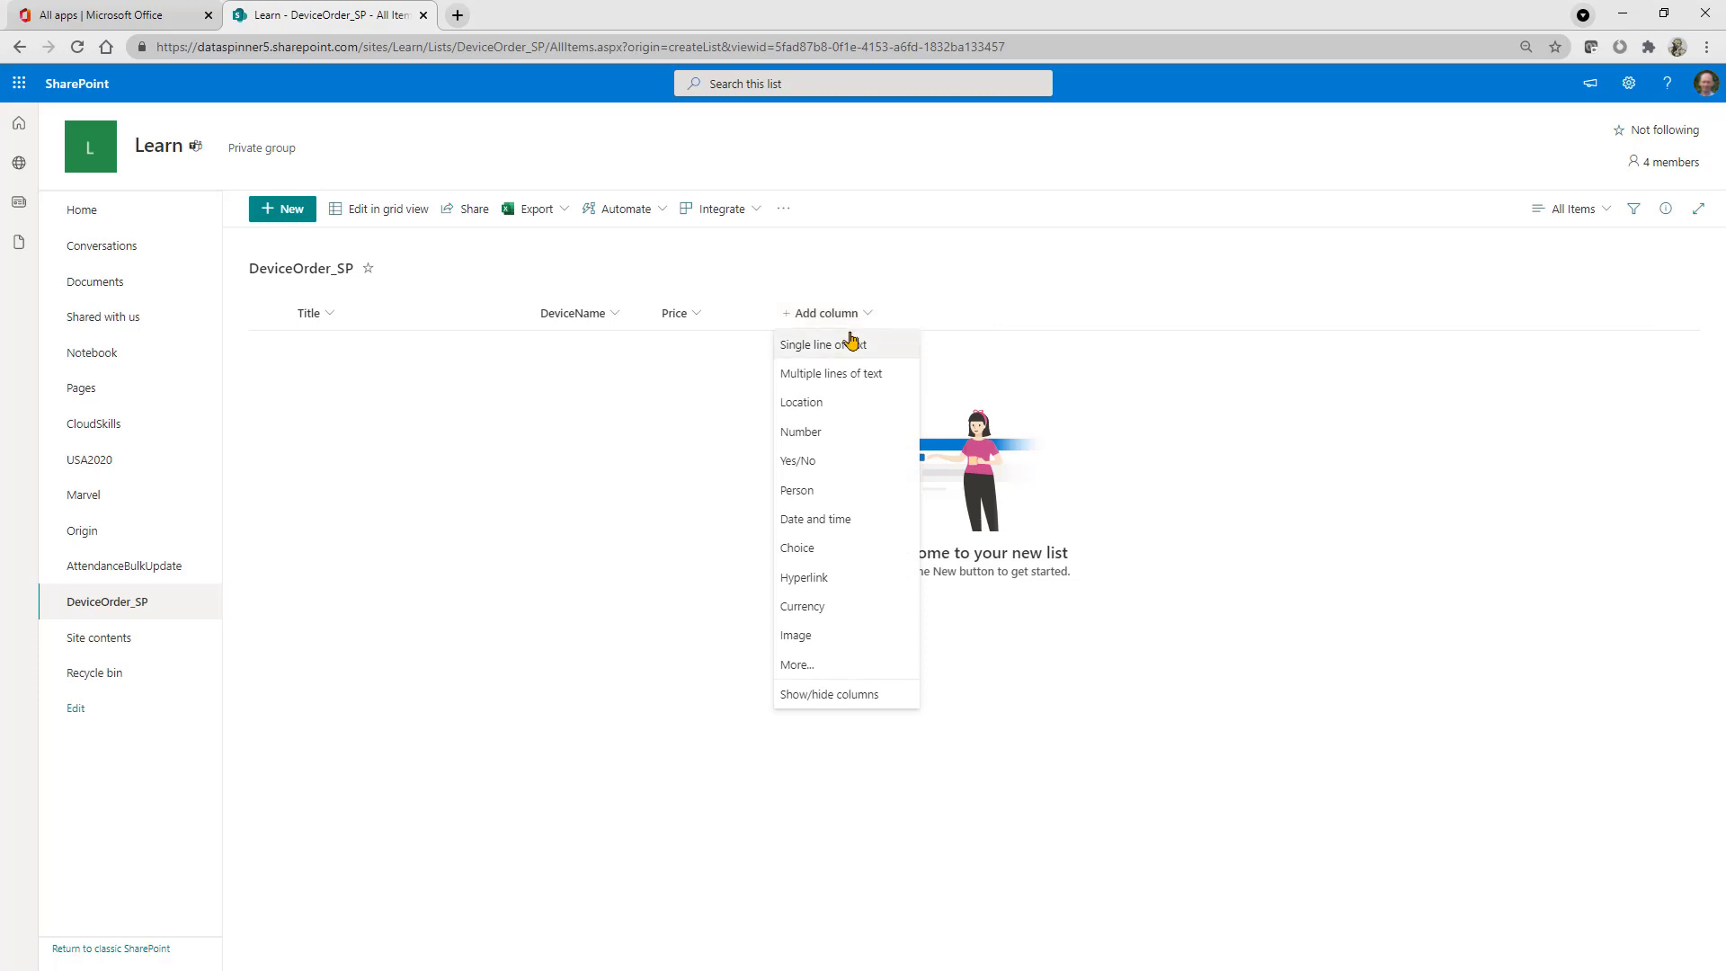
click(850, 344)
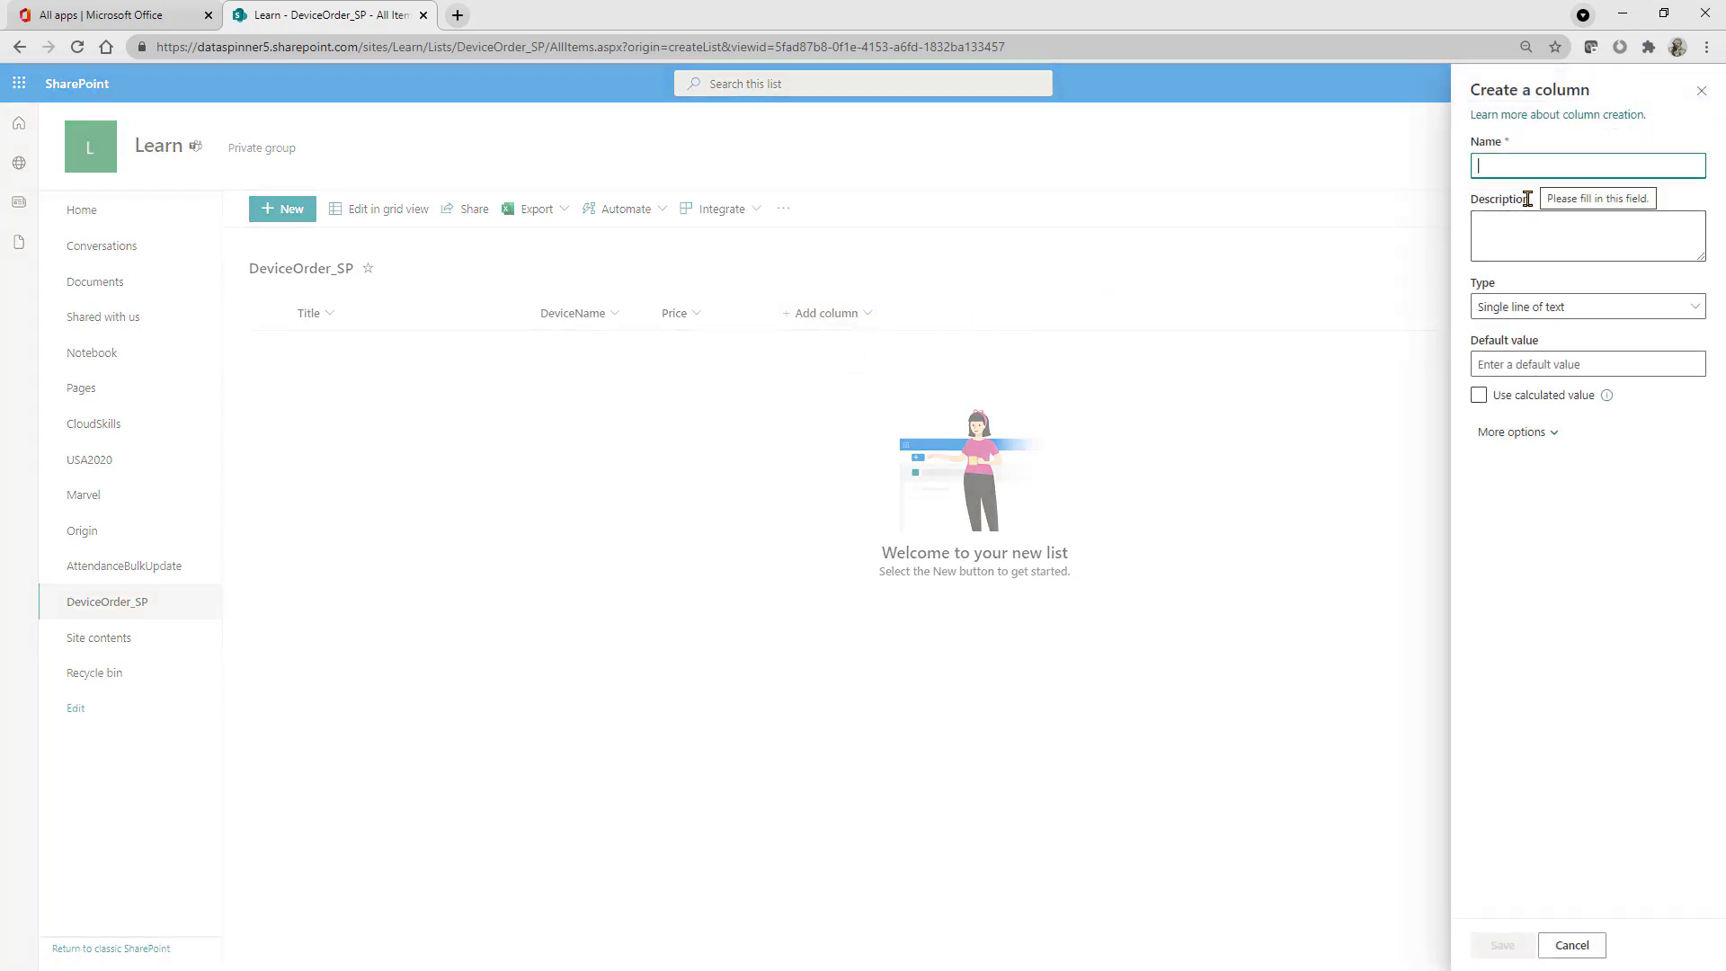
text(Status)
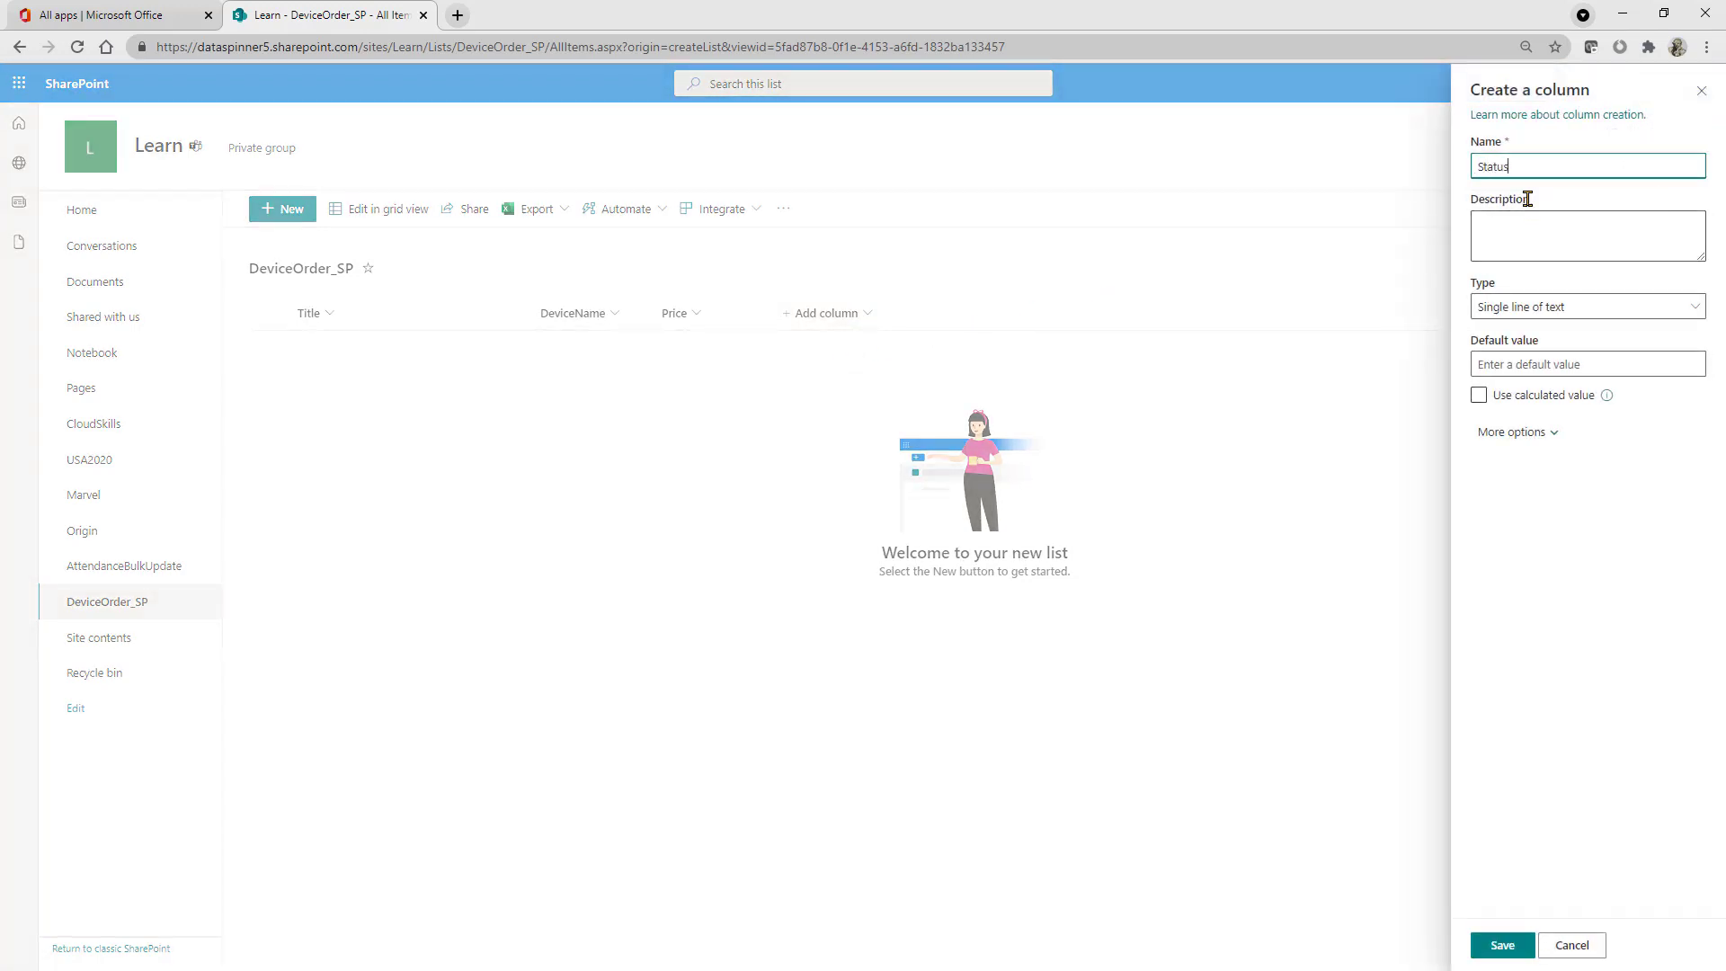
click(1519, 947)
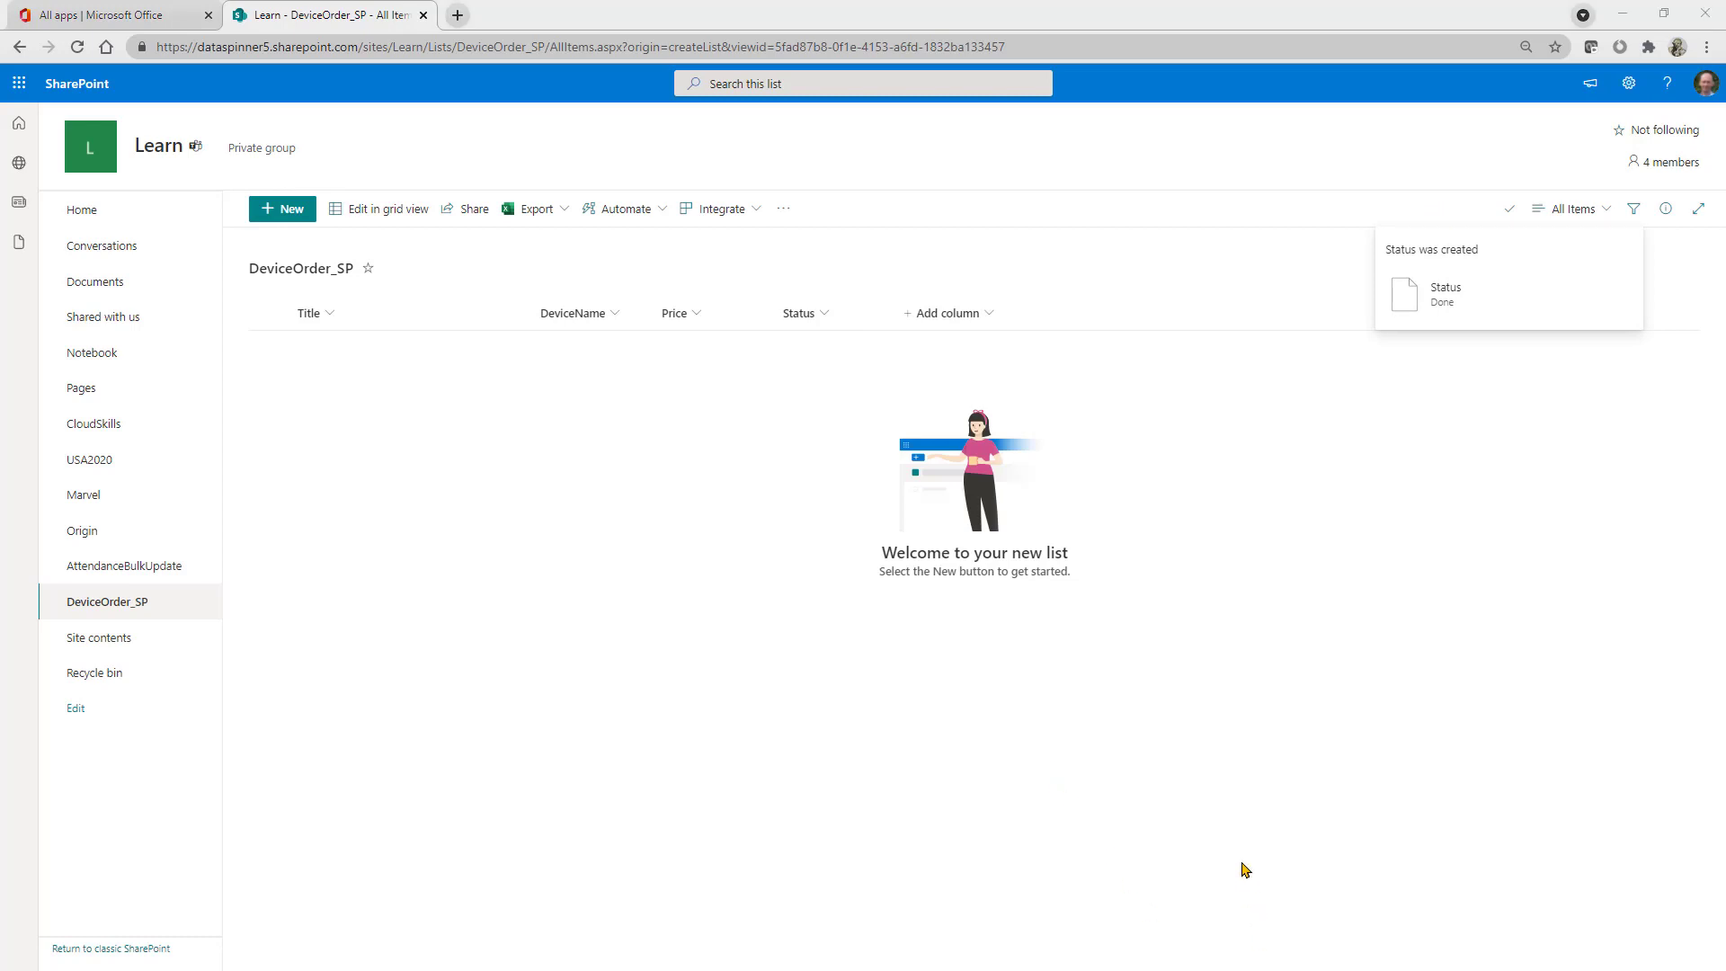
In the list settings, make the Title column optional by setting its information requirement to No, and return to the list.
click(1629, 84)
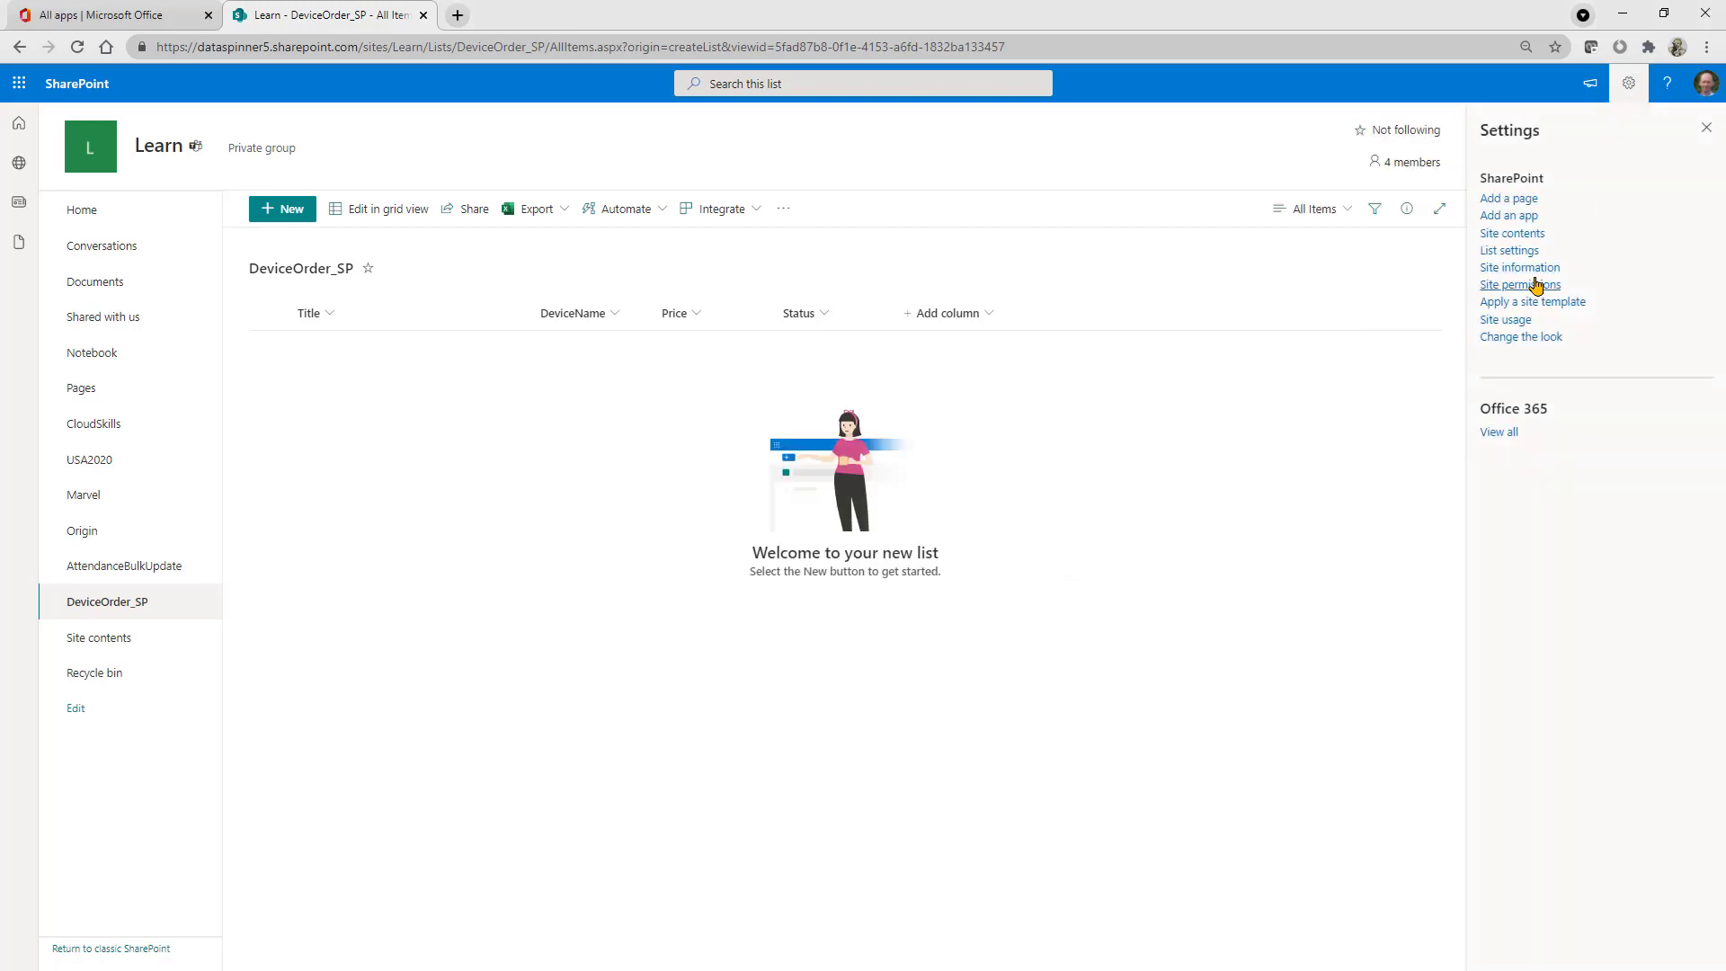
click(1517, 251)
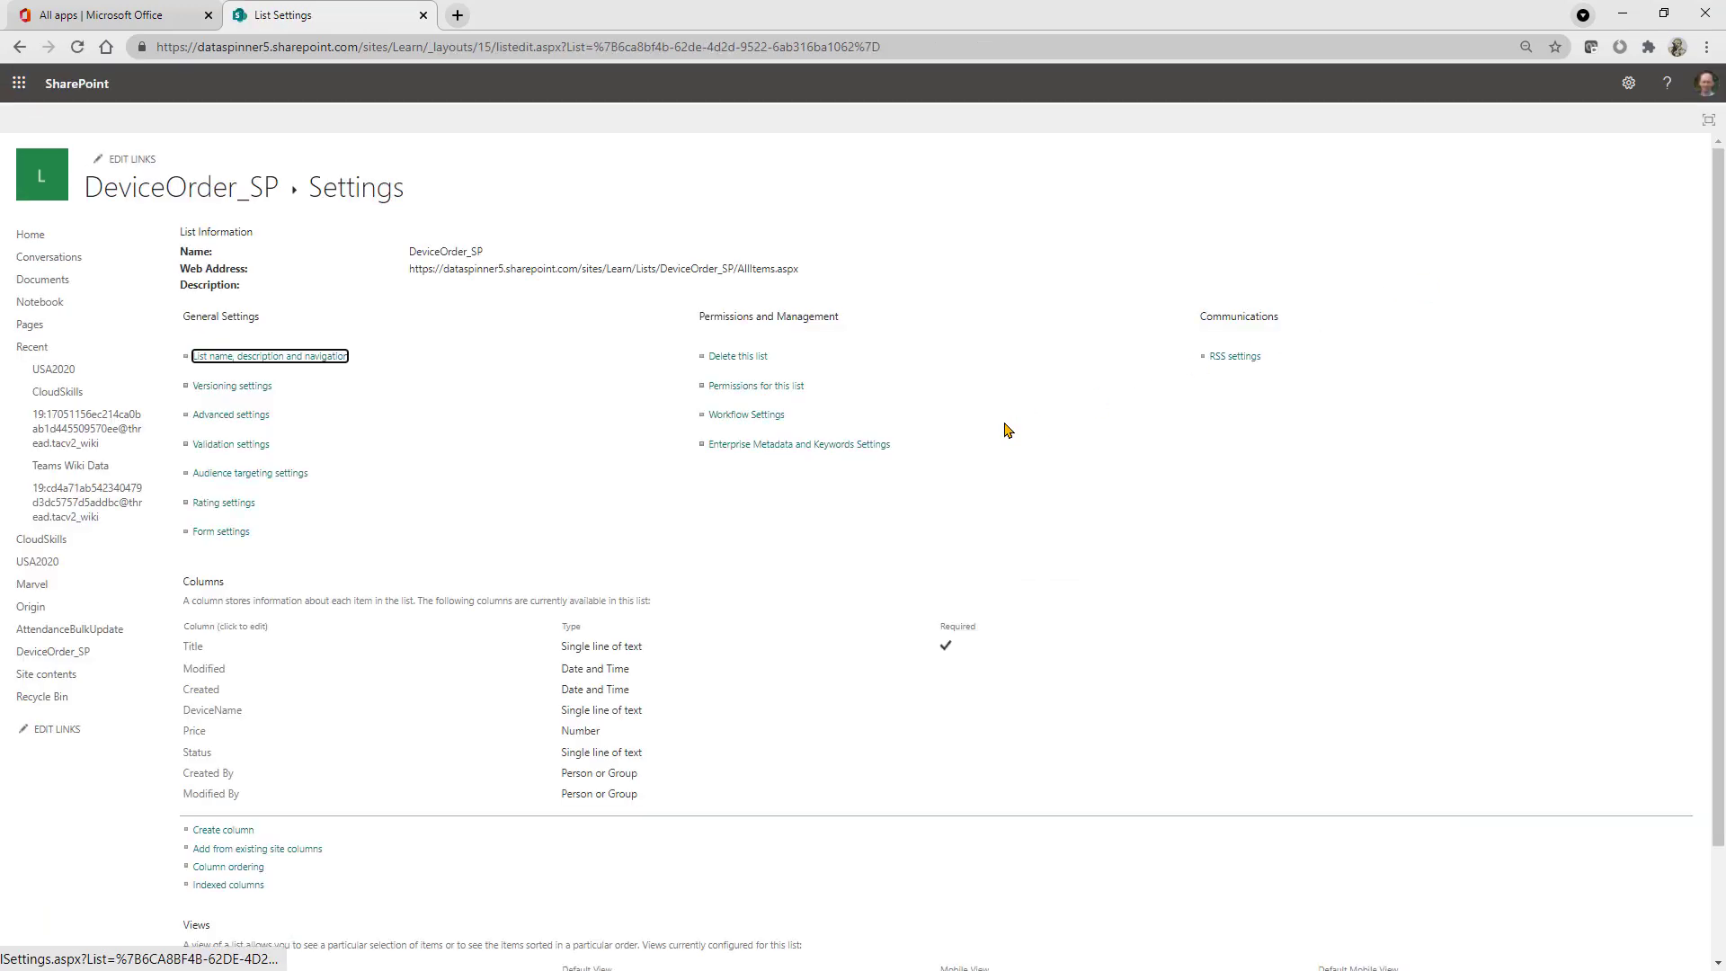
click(189, 648)
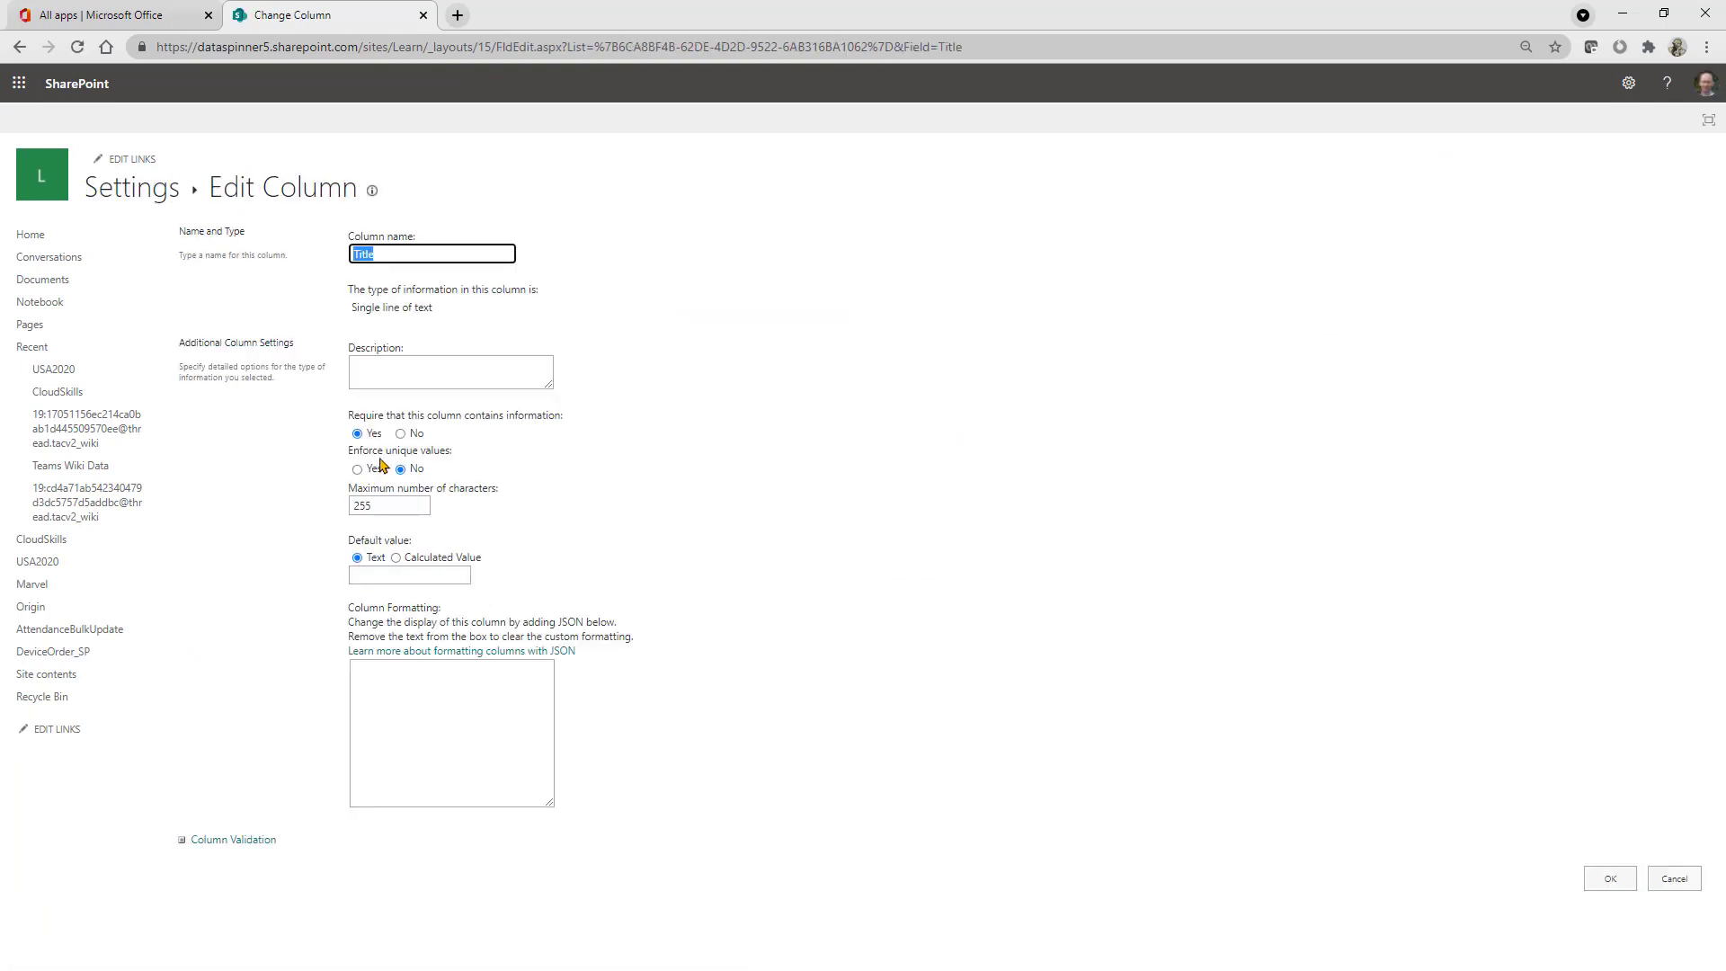
click(401, 434)
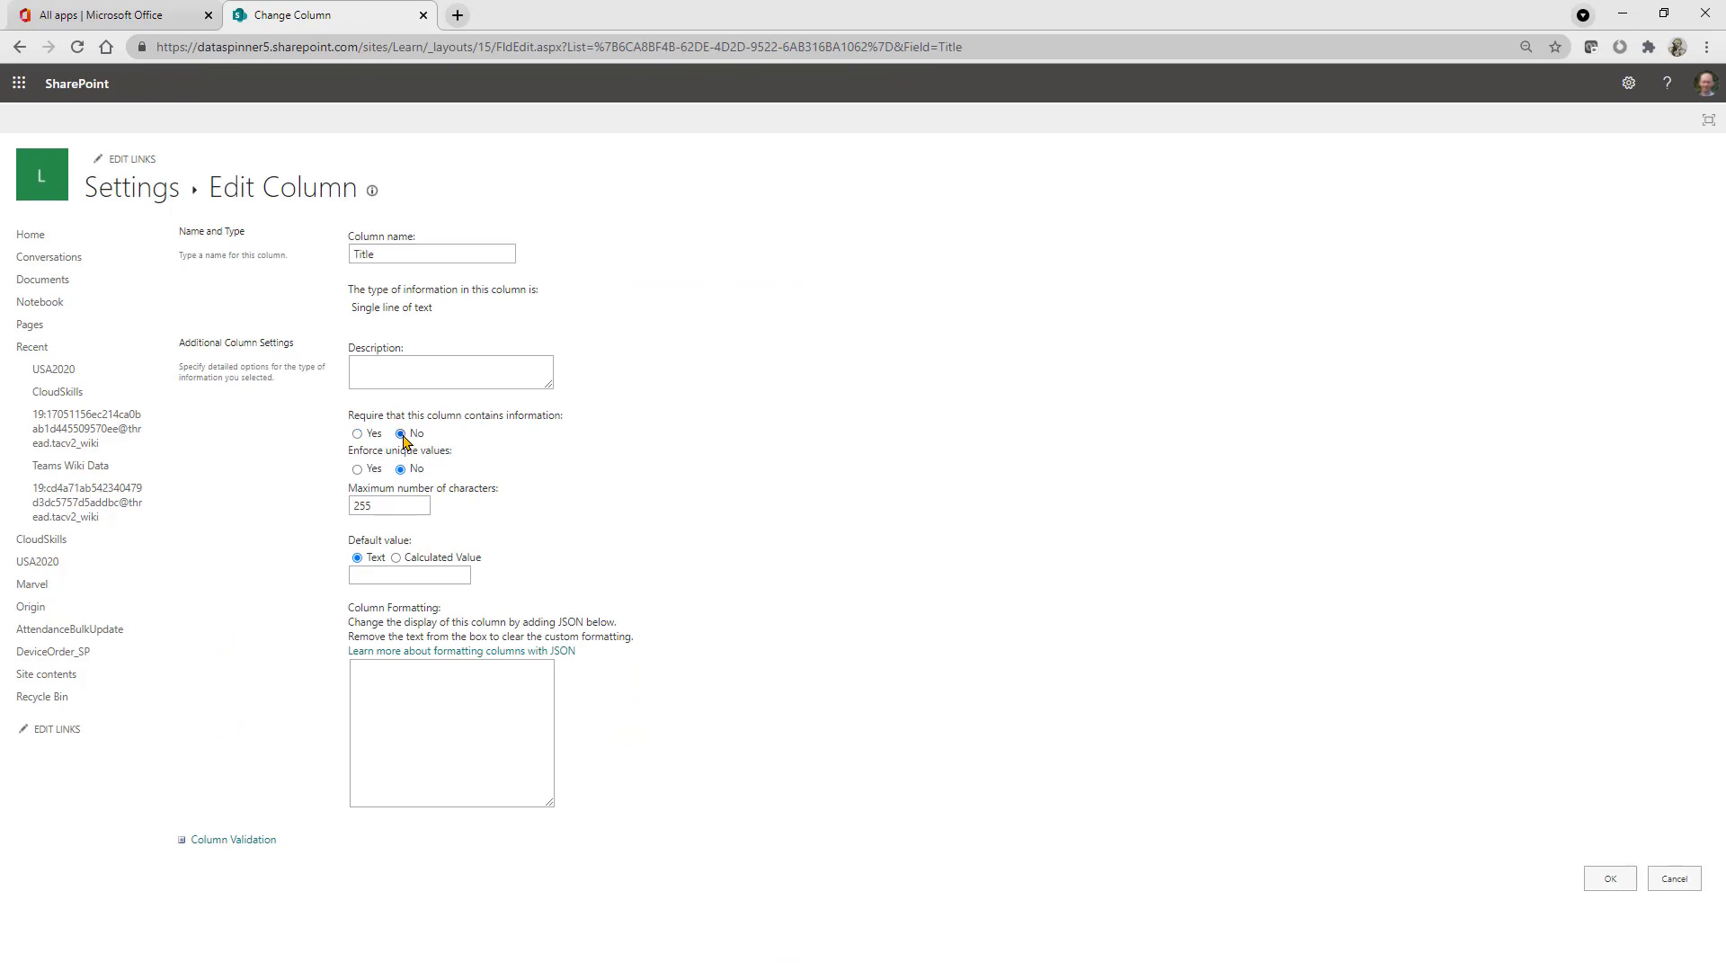
click(1609, 881)
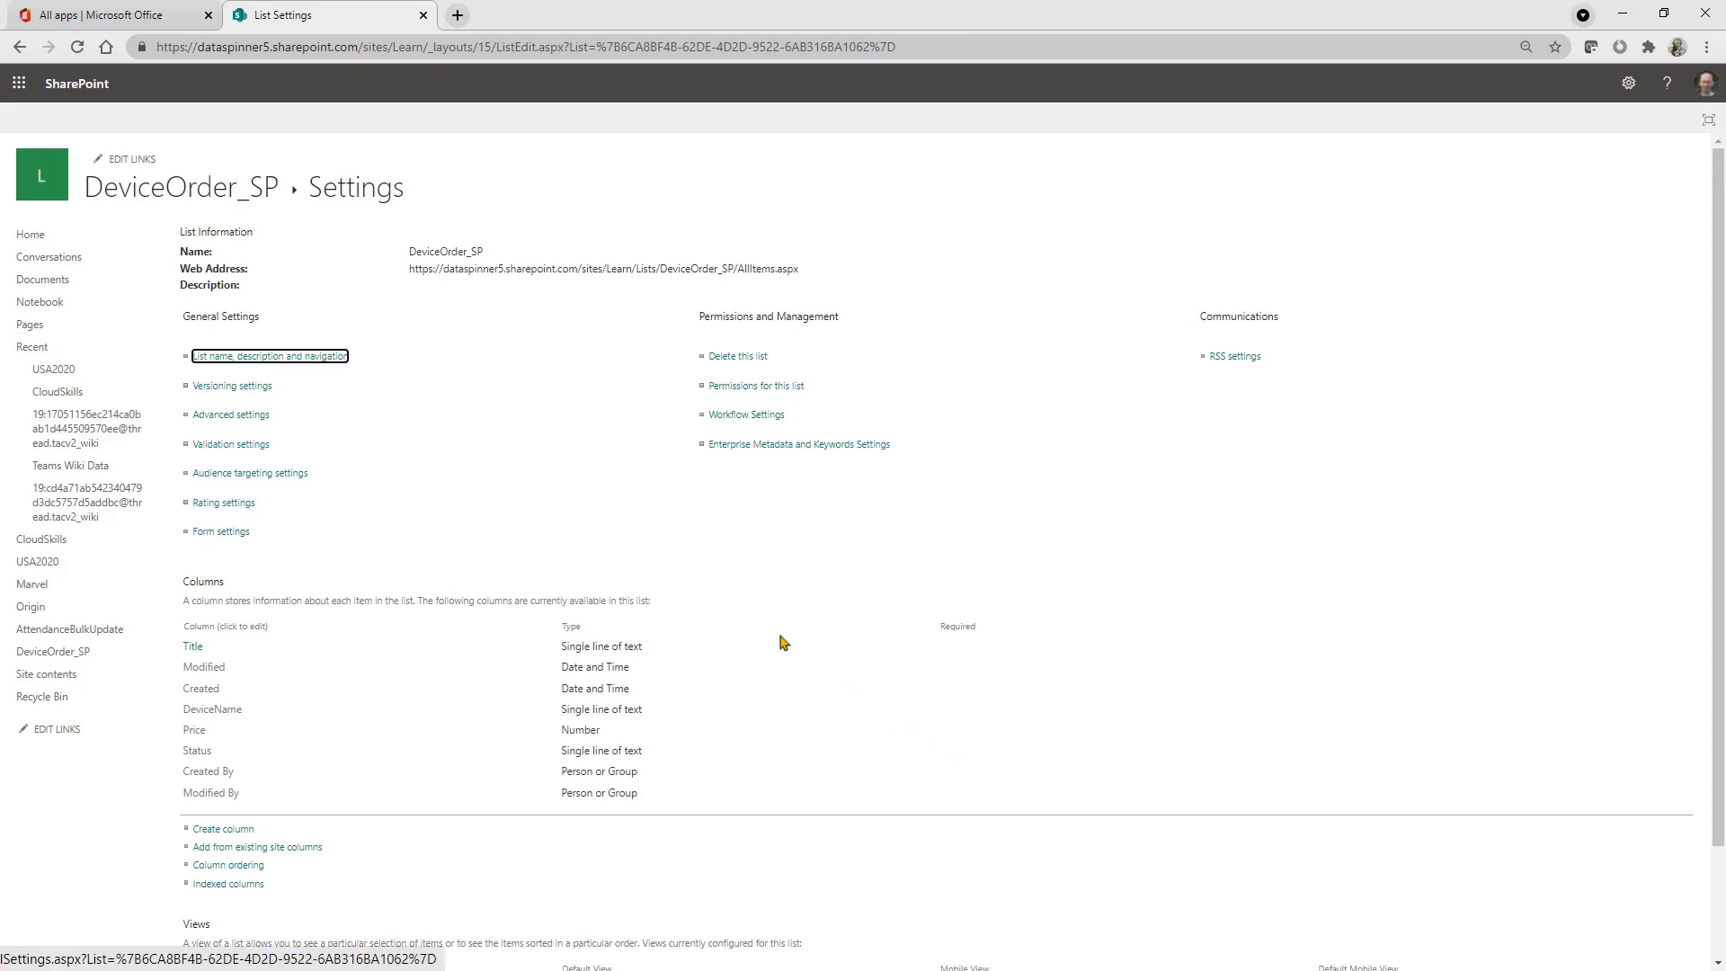
click(112, 187)
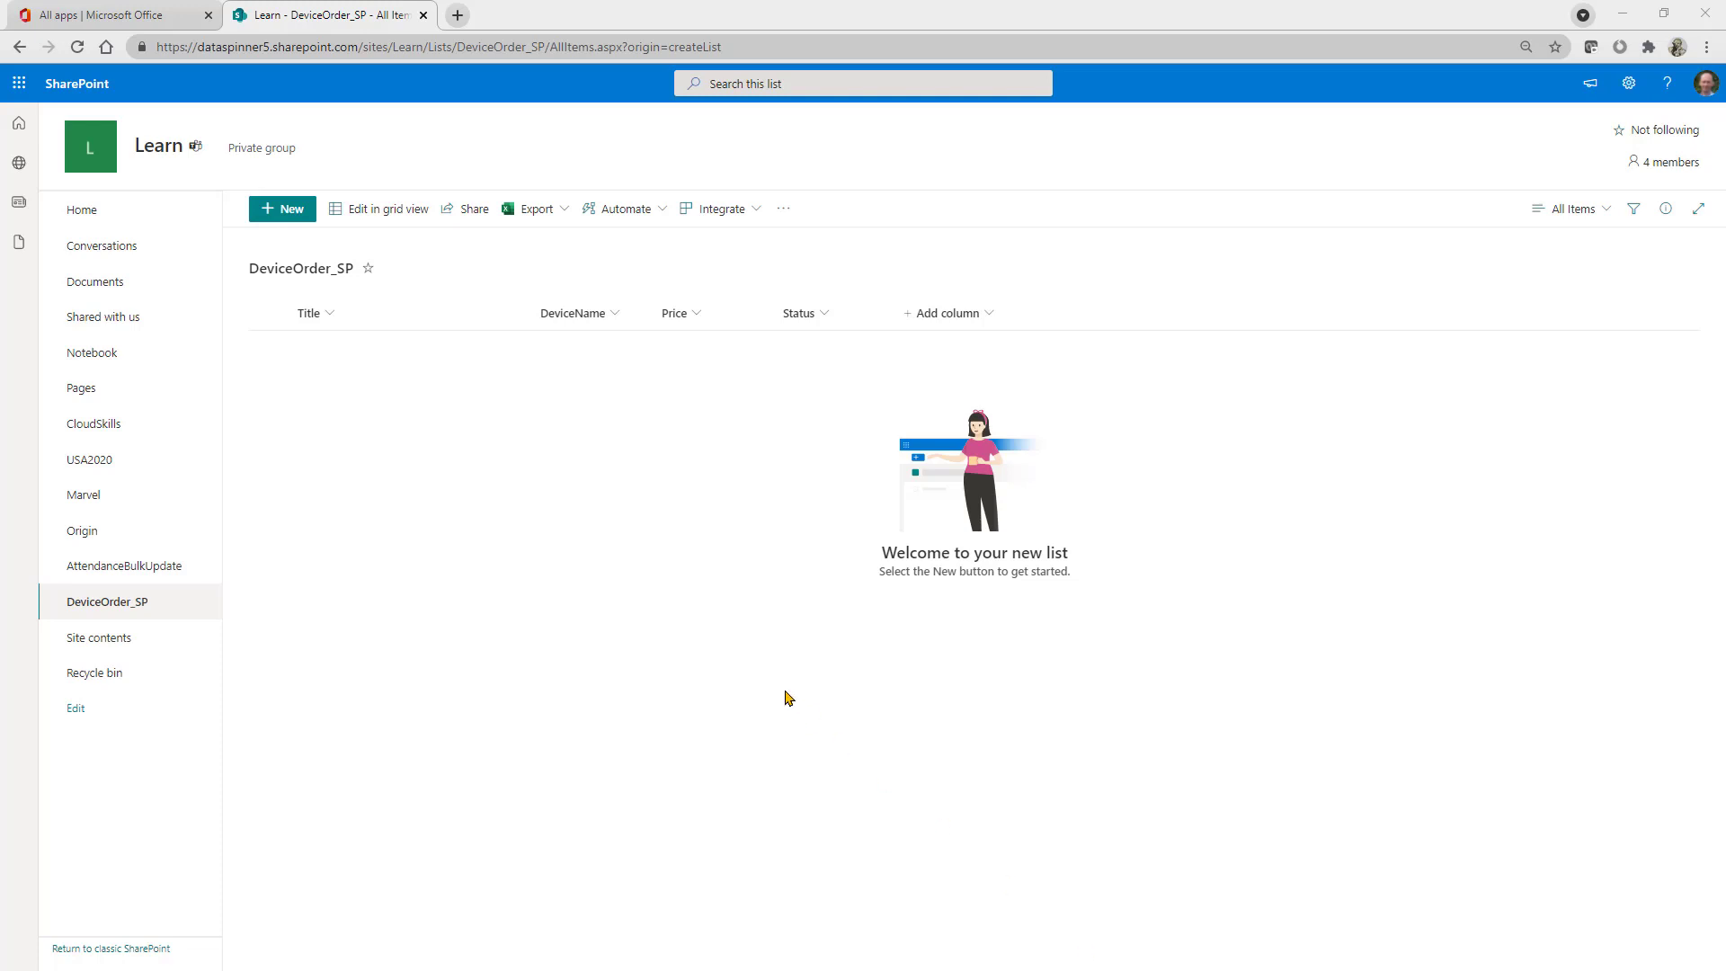
Add a list item in grid view with DeviceName Surface Book 4, Price 1550 and Status Pending, and leave grid view.
click(384, 210)
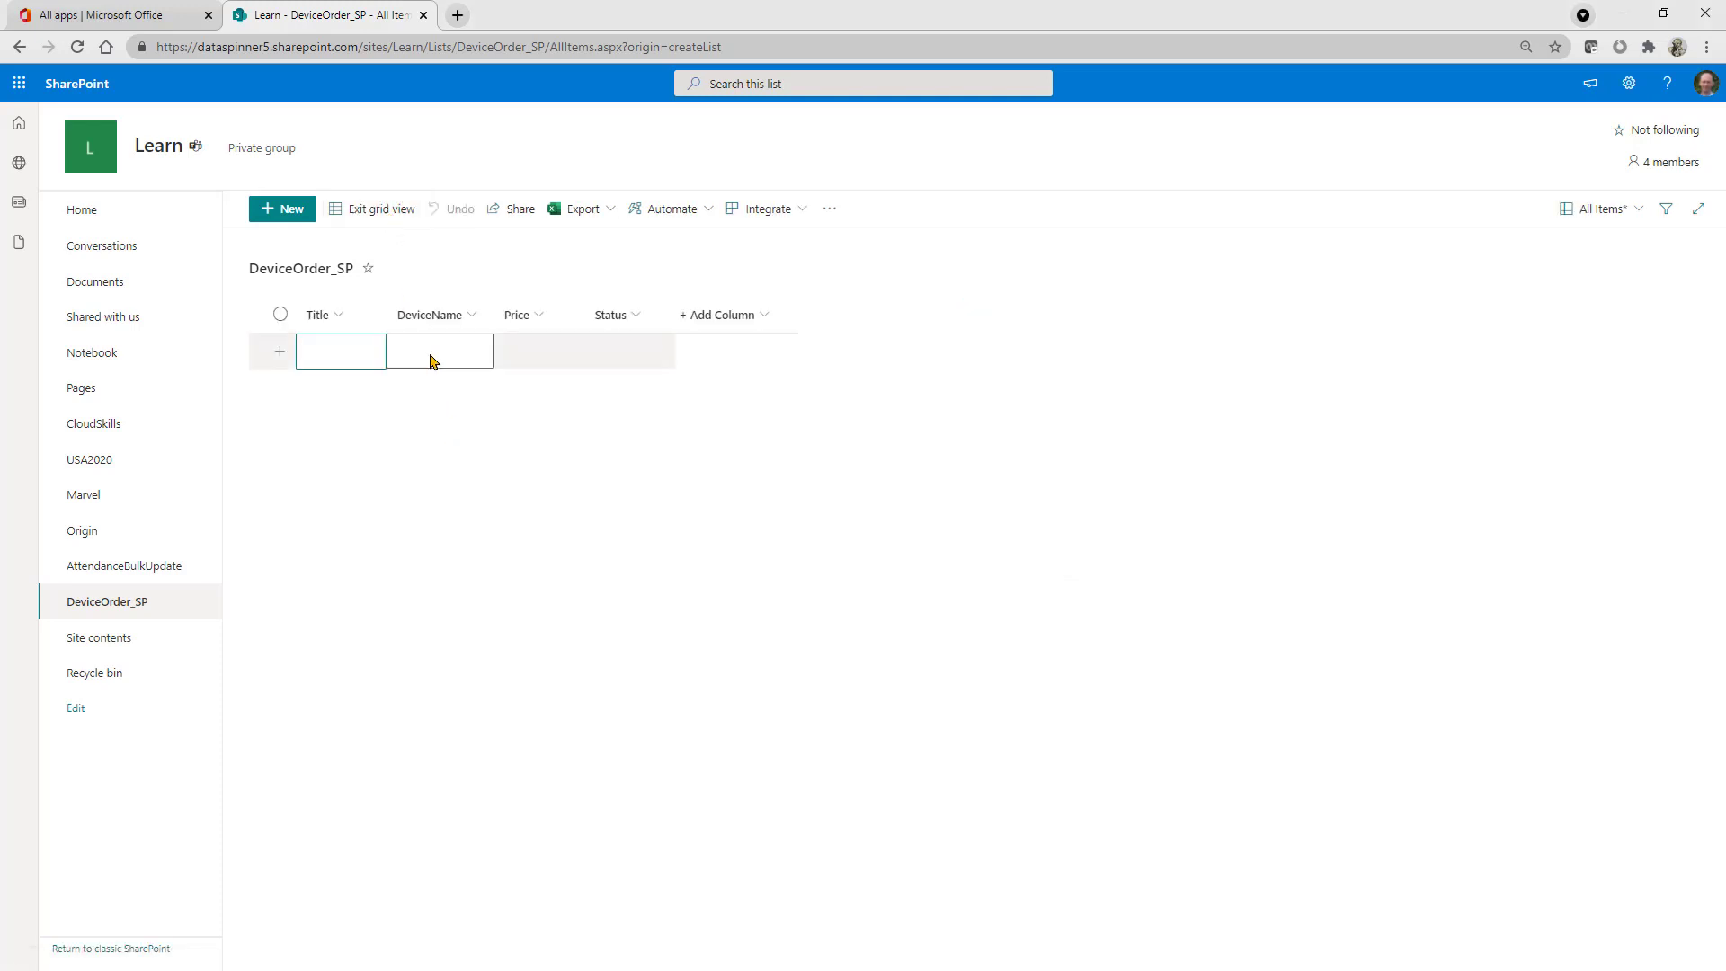
click(431, 352)
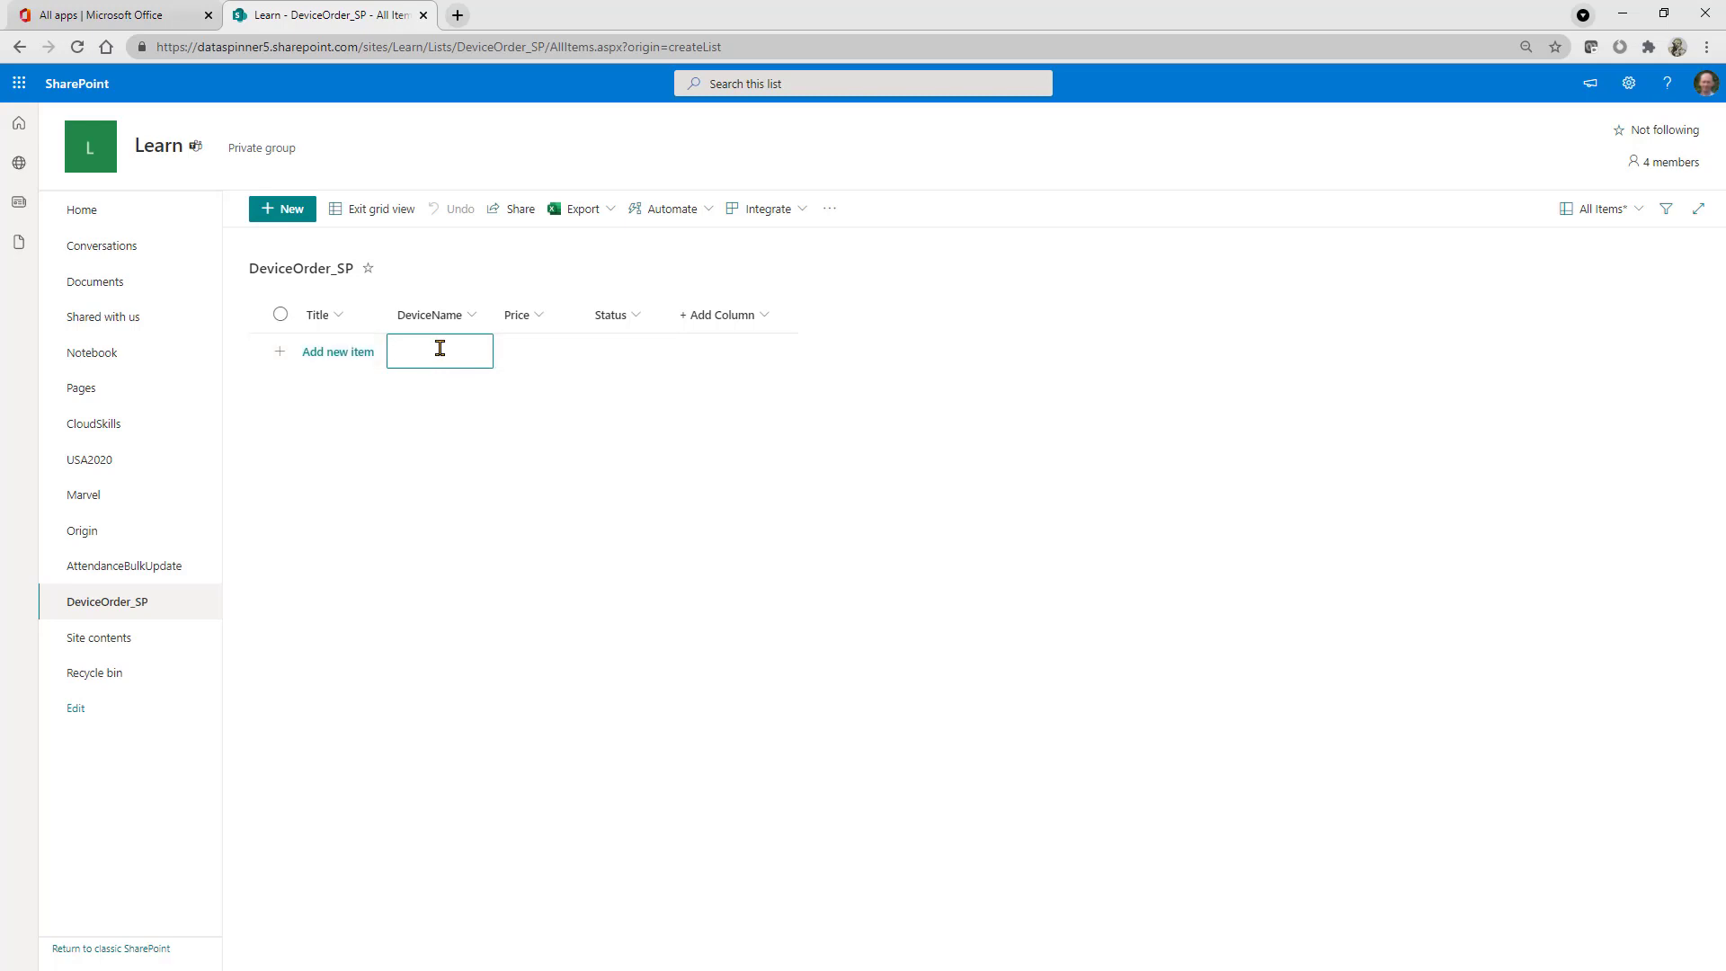
text(S)
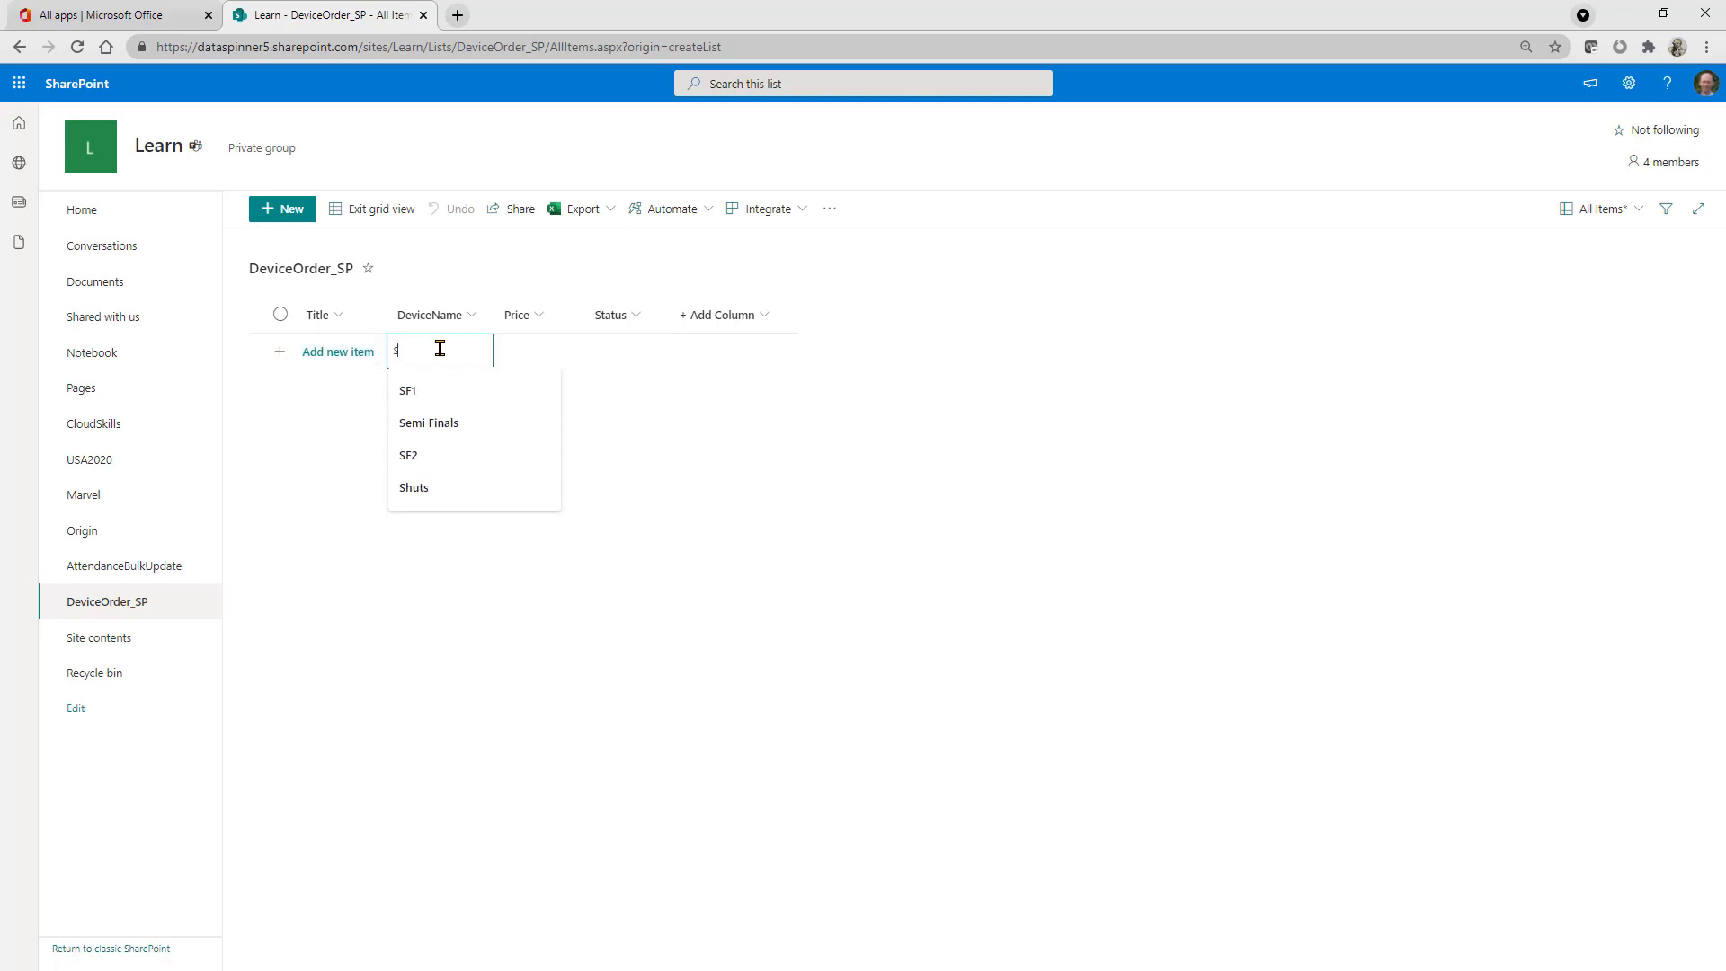
text(urfaceBo)
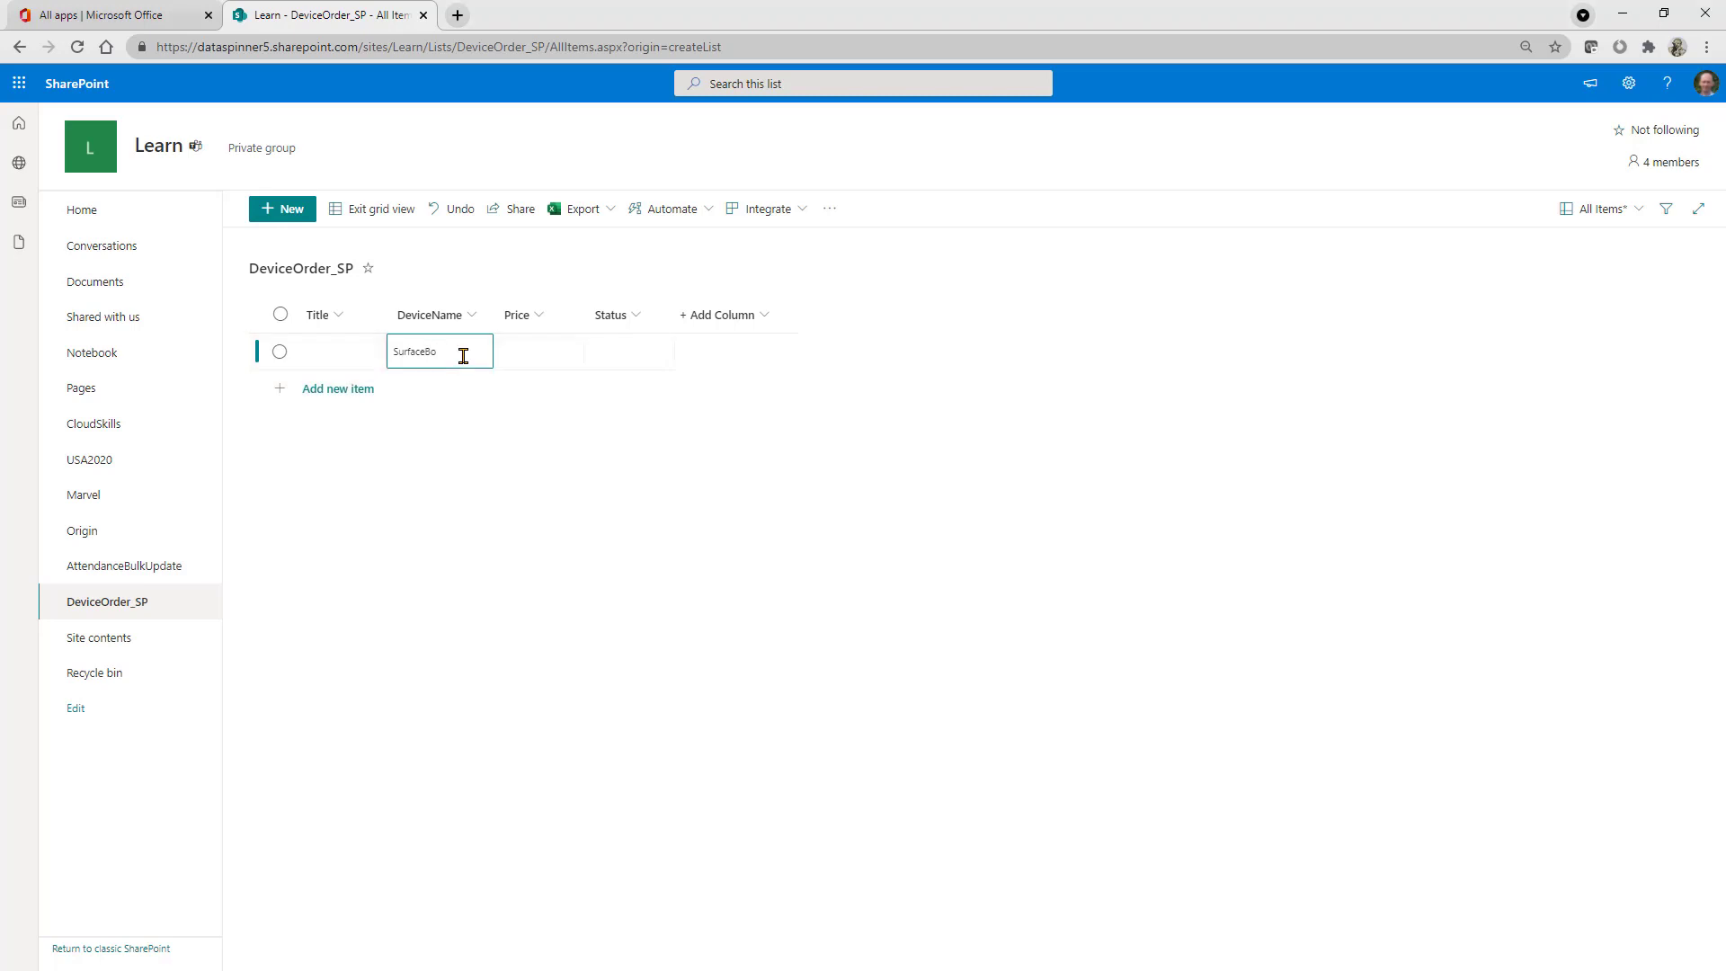
text(ok 4)
click(532, 356)
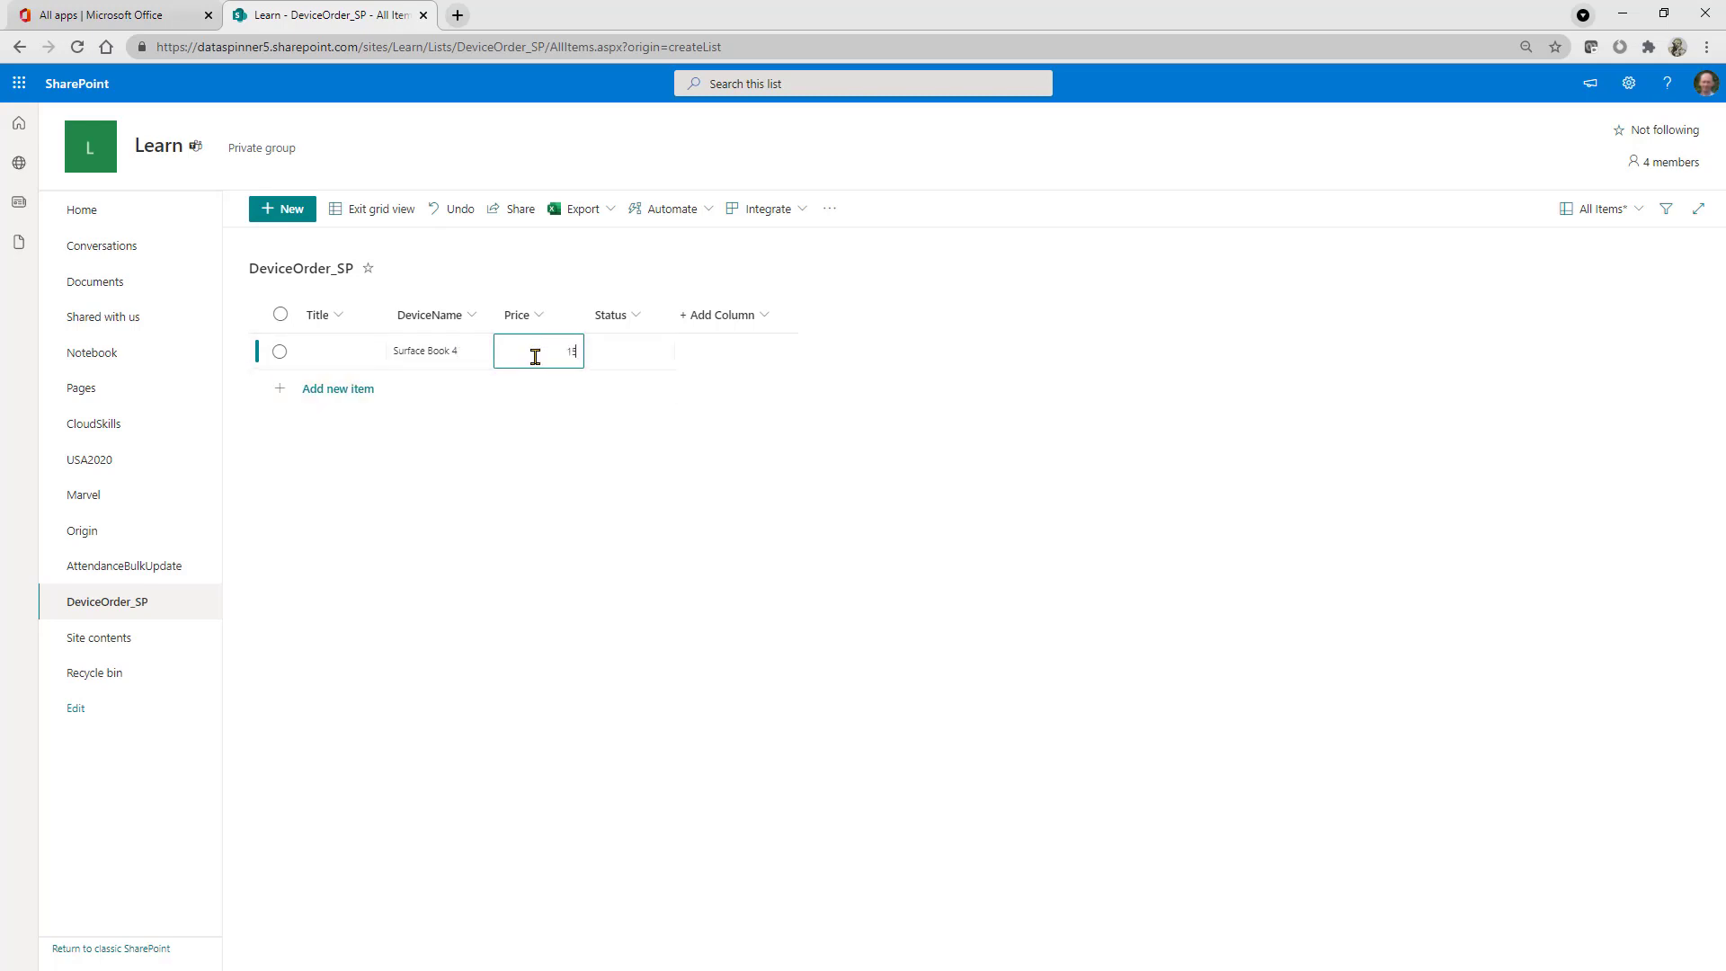
click(609, 352)
text(Pending)
key(Return)
click(615, 362)
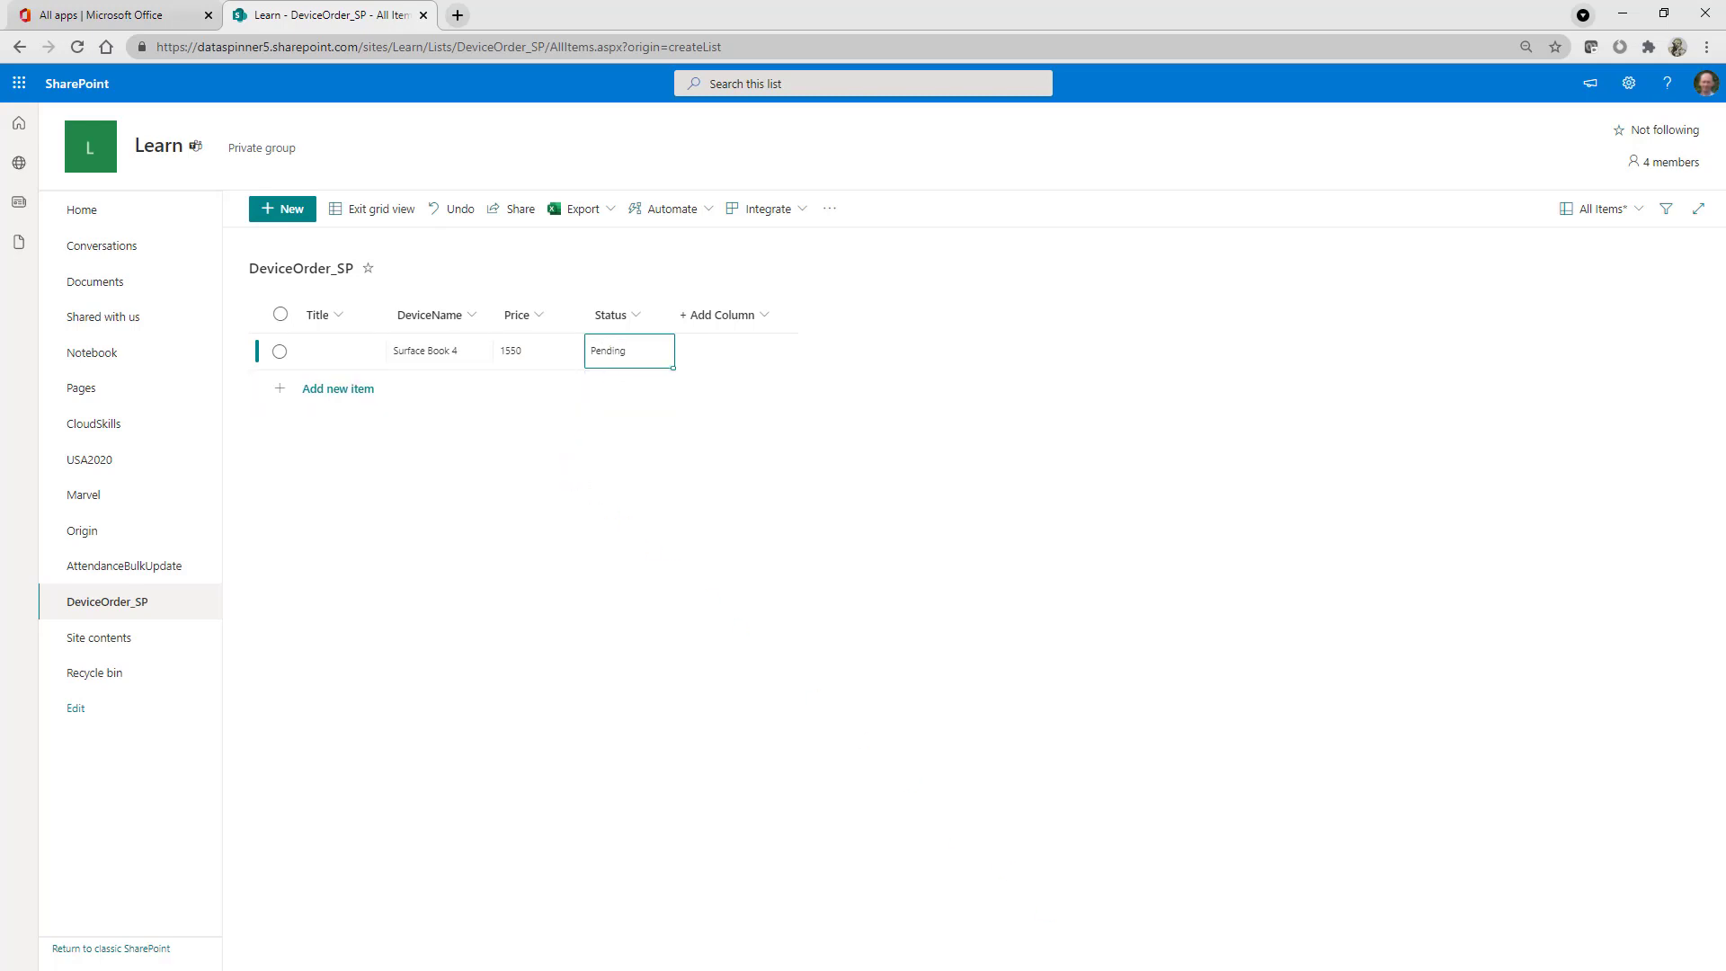
click(661, 351)
key(Return)
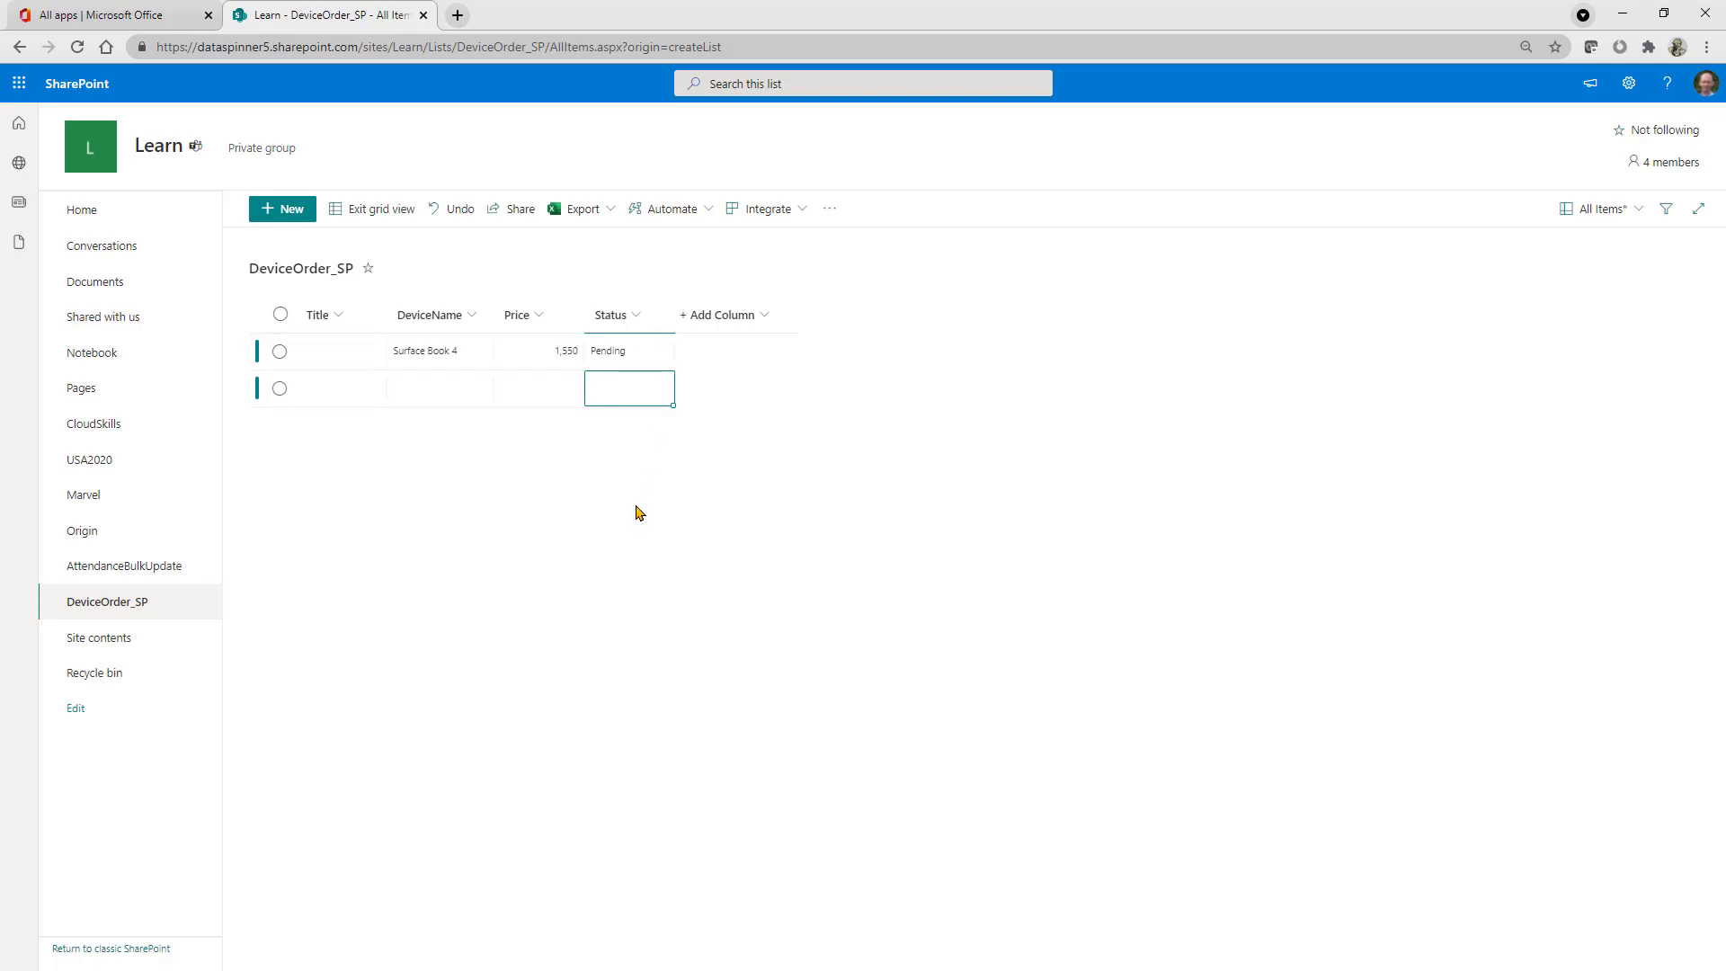
click(385, 210)
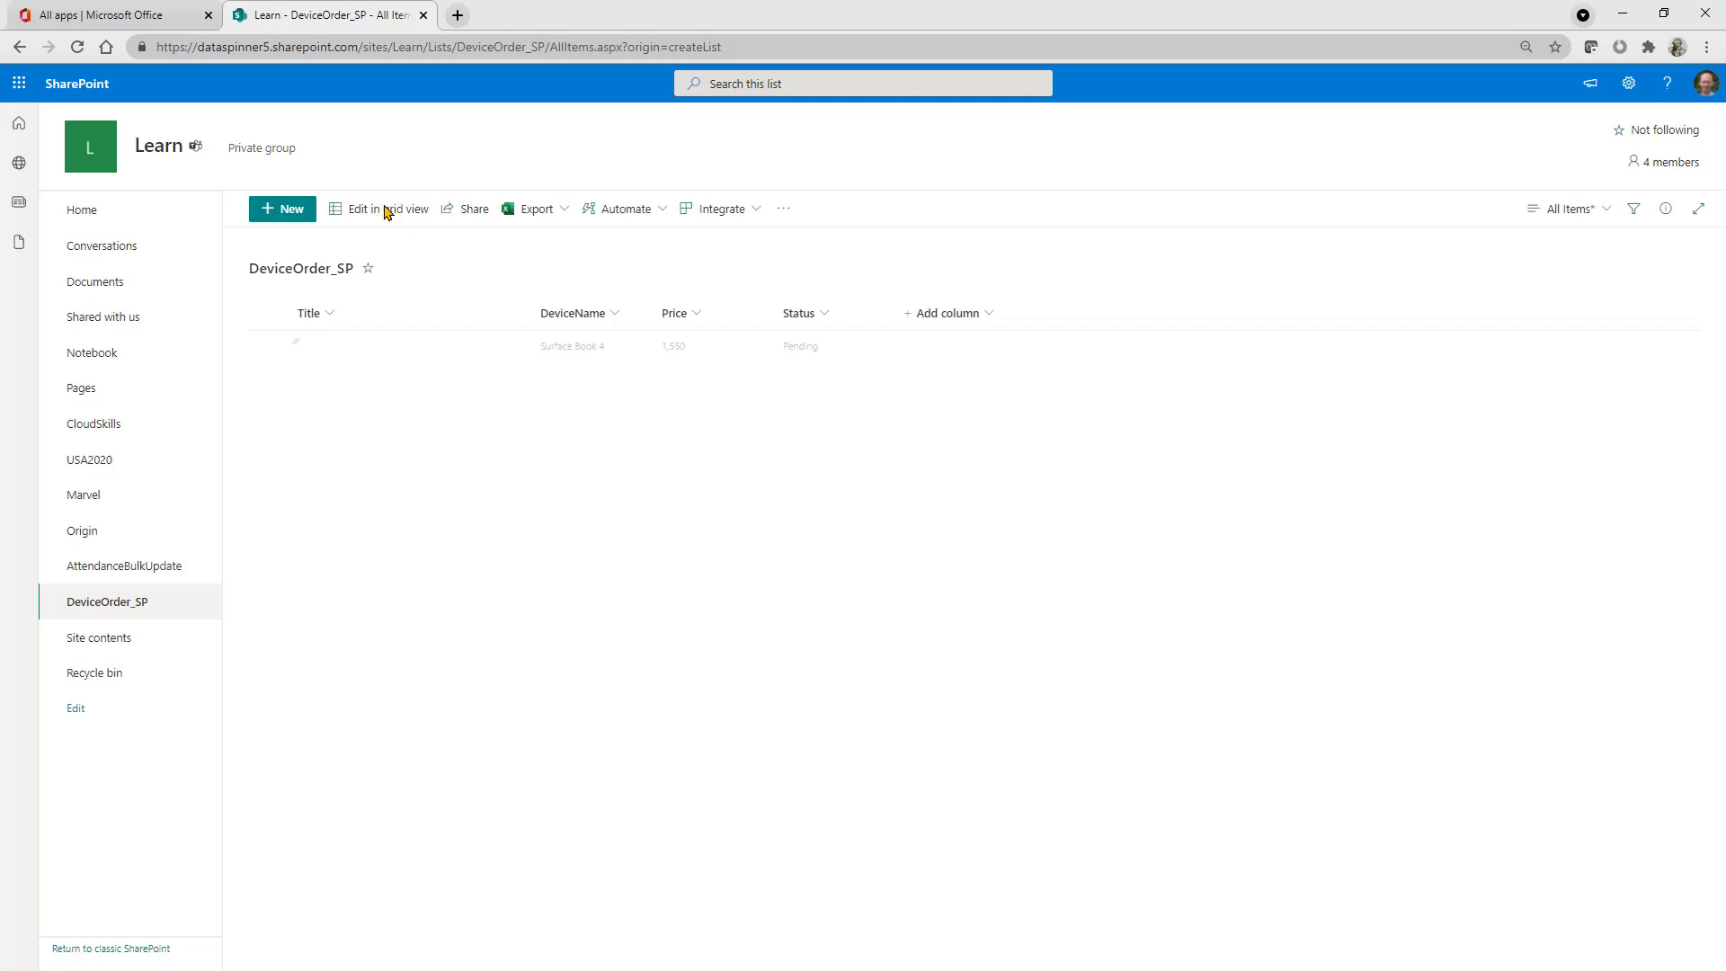
Create a Power Apps app named Device Ordering SP from the DeviceOrder_SP list.
click(755, 210)
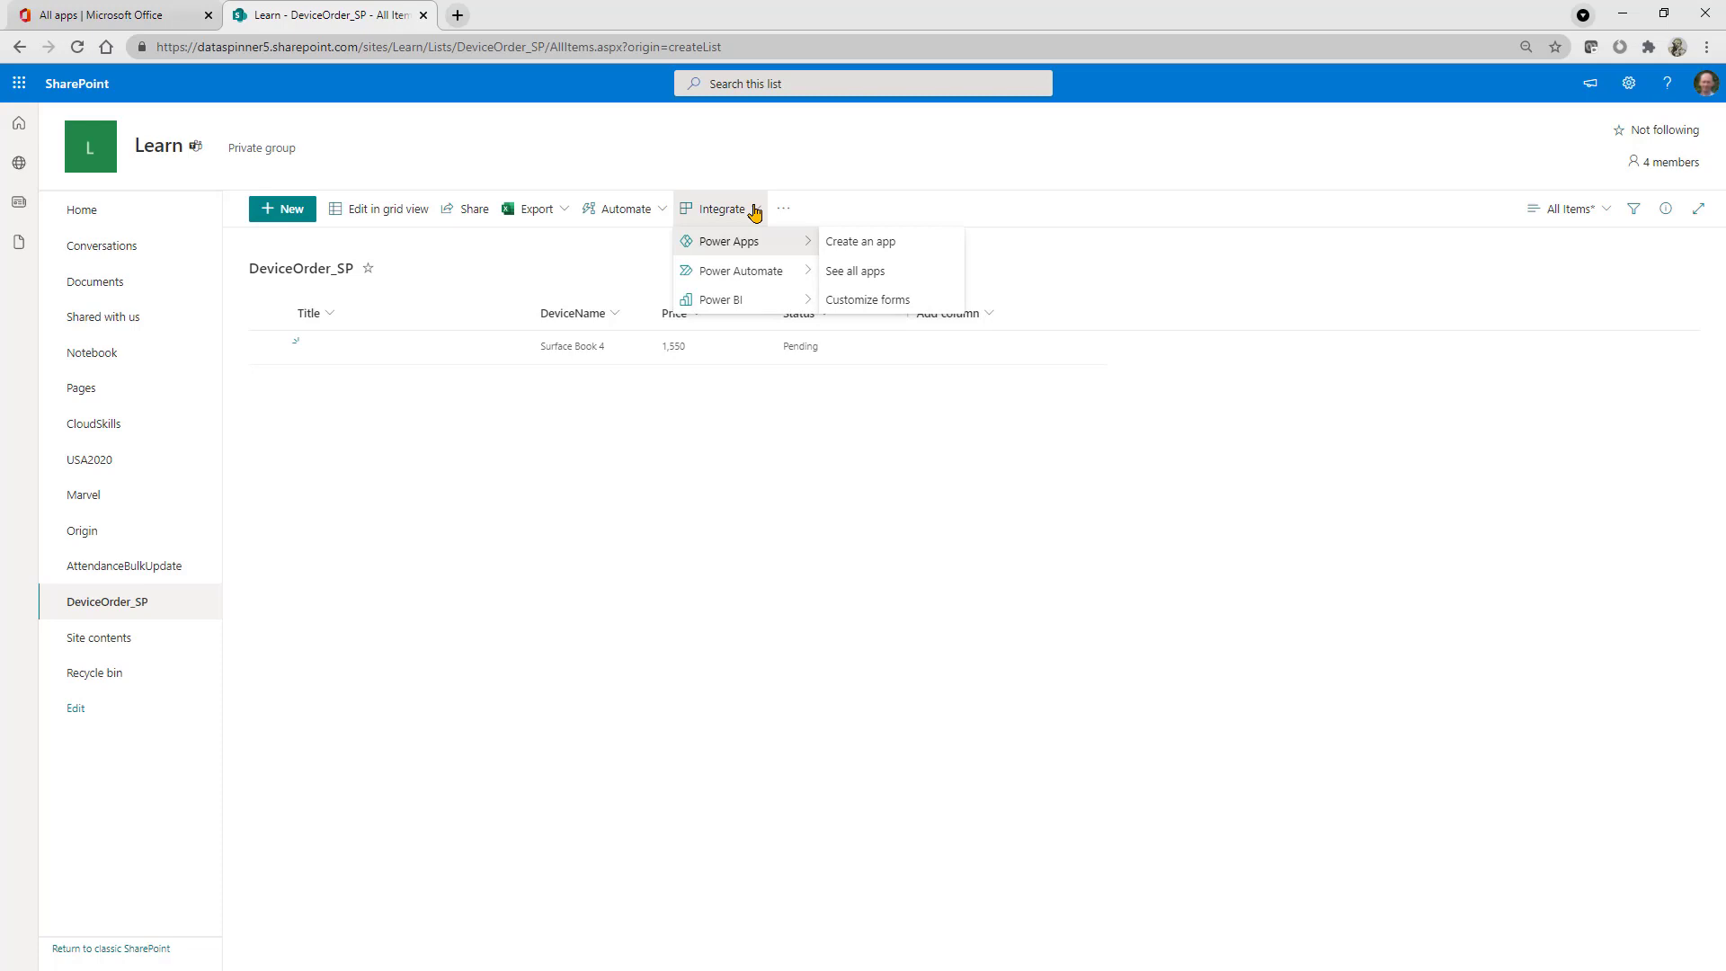
click(868, 247)
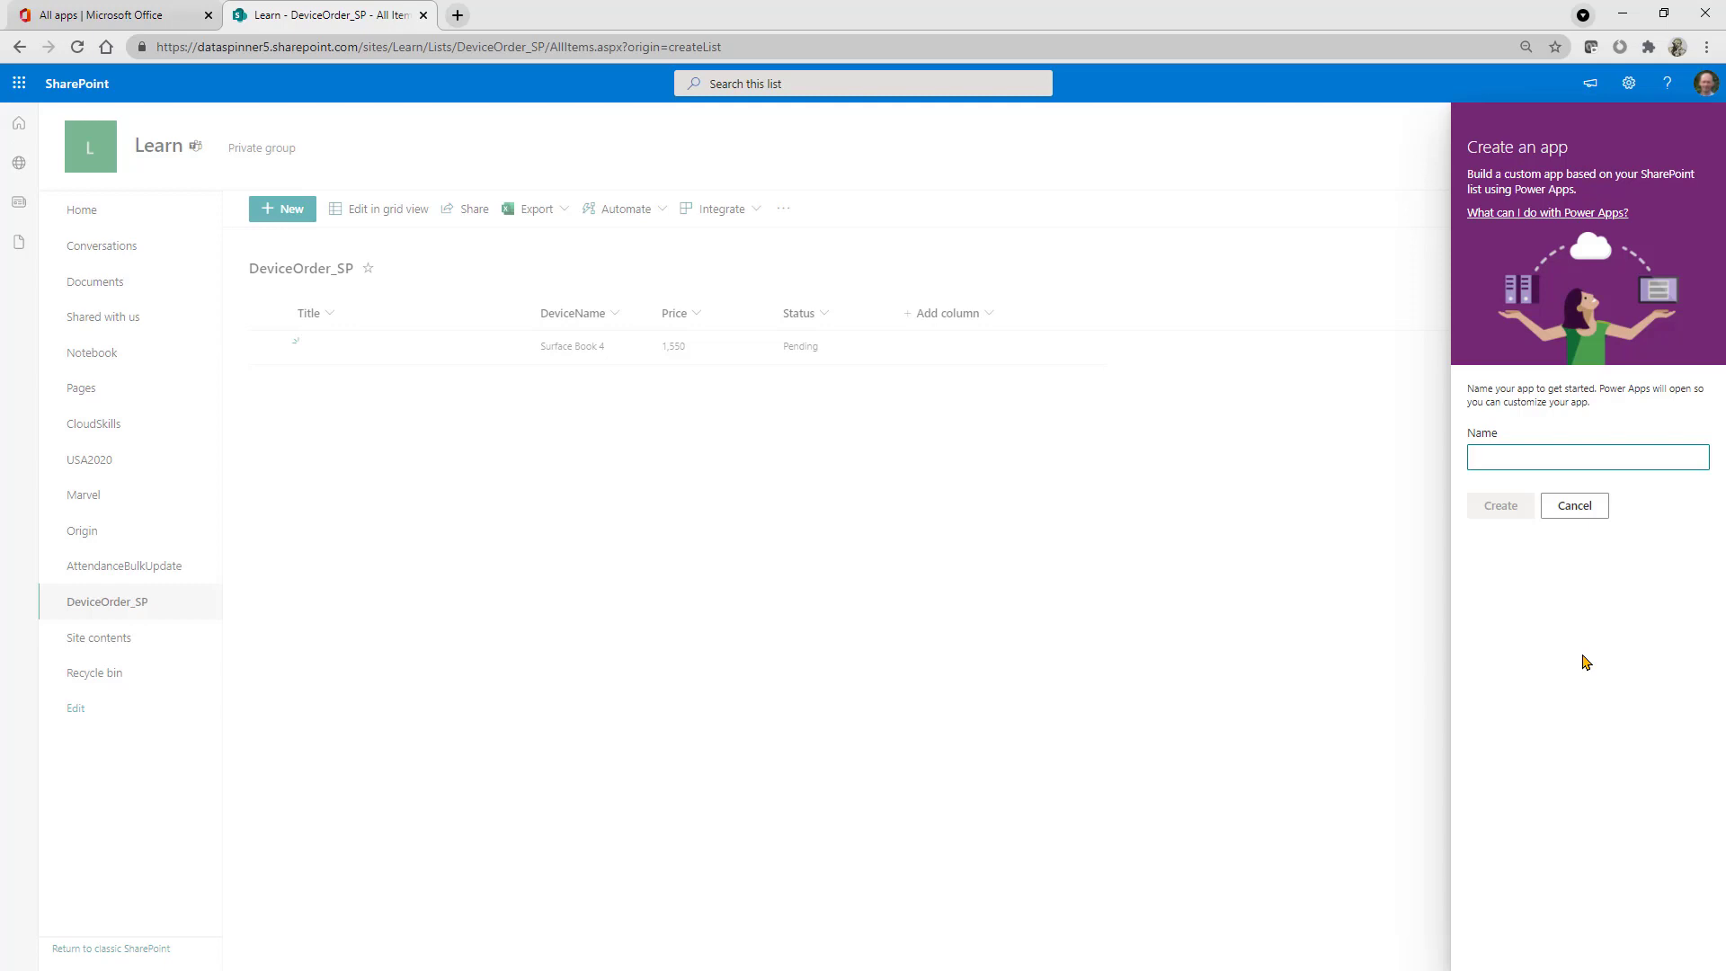
text(Device Ordering SP)
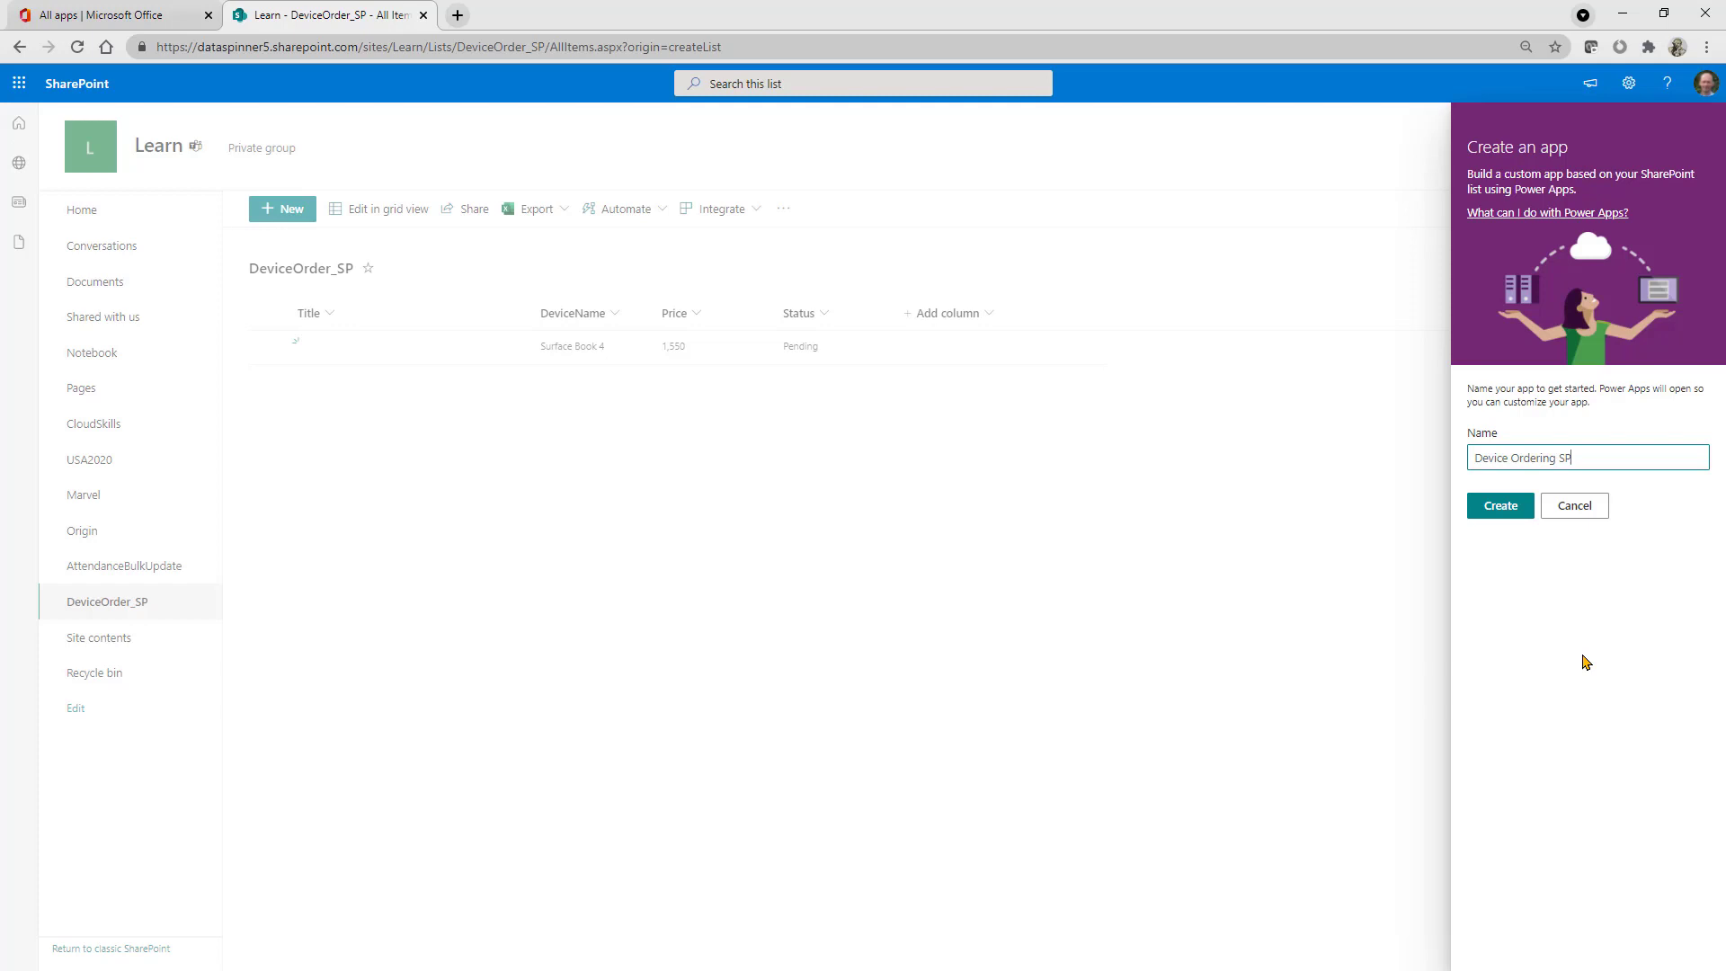
click(1500, 508)
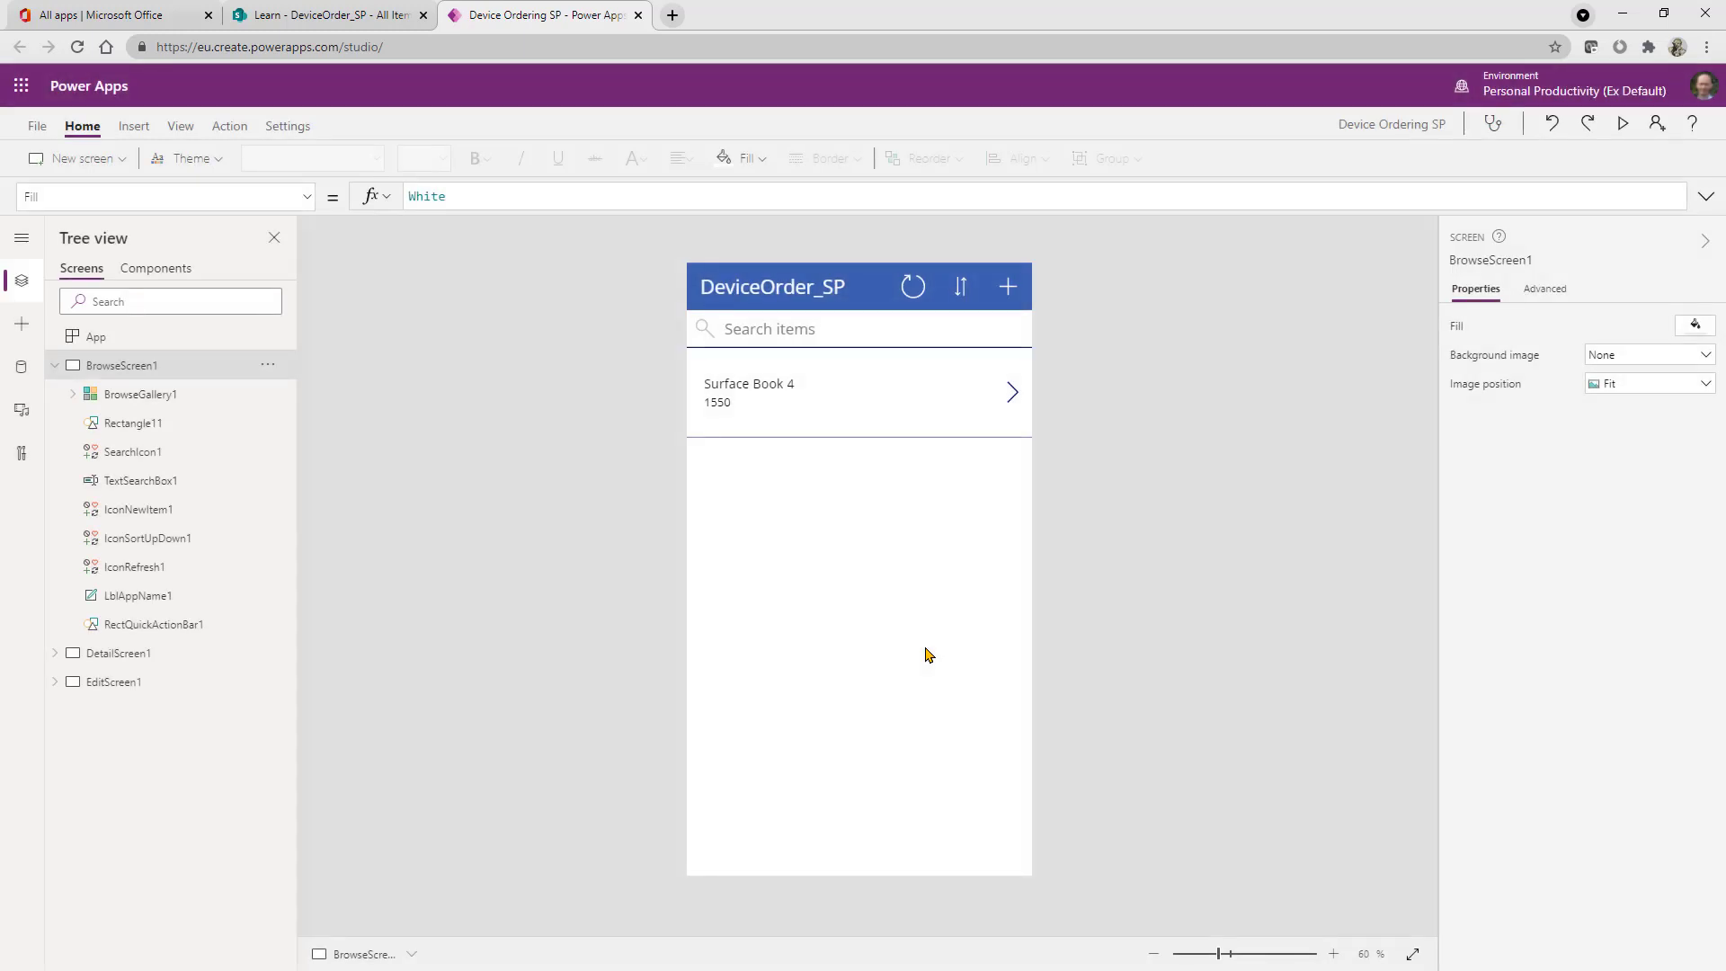
Preview the app and submit a new order with DeviceName ASUS Zenbook, Price 1300 and Status Pending.
key(F11)
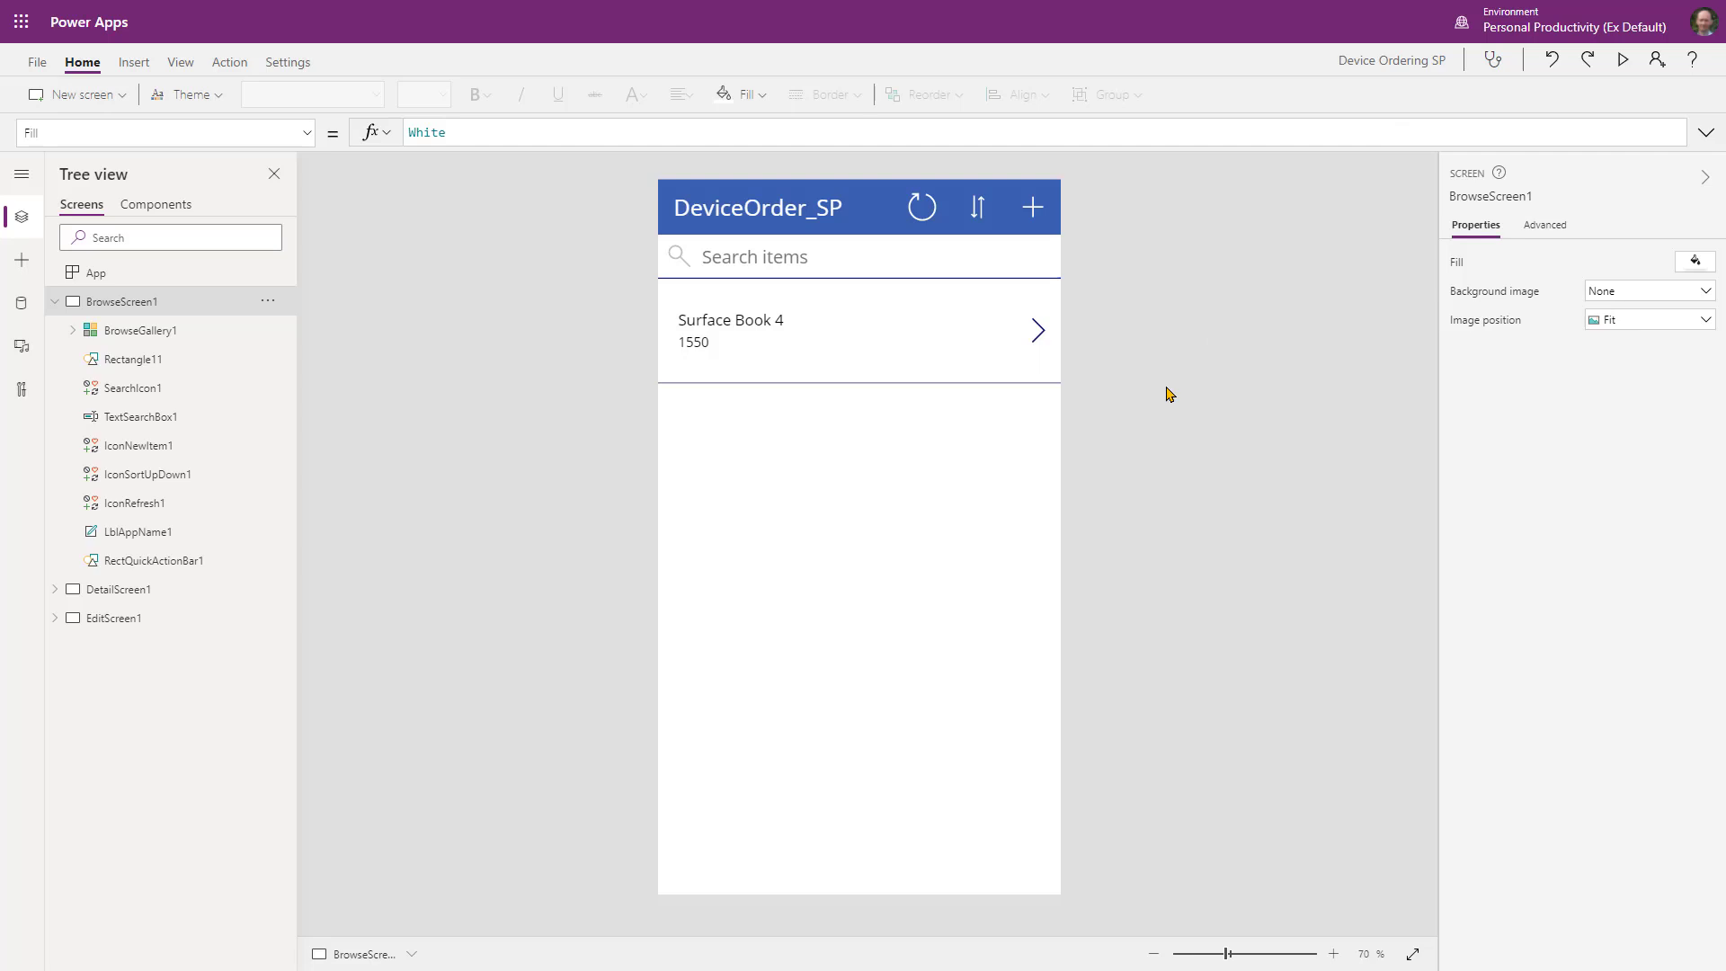
click(1623, 62)
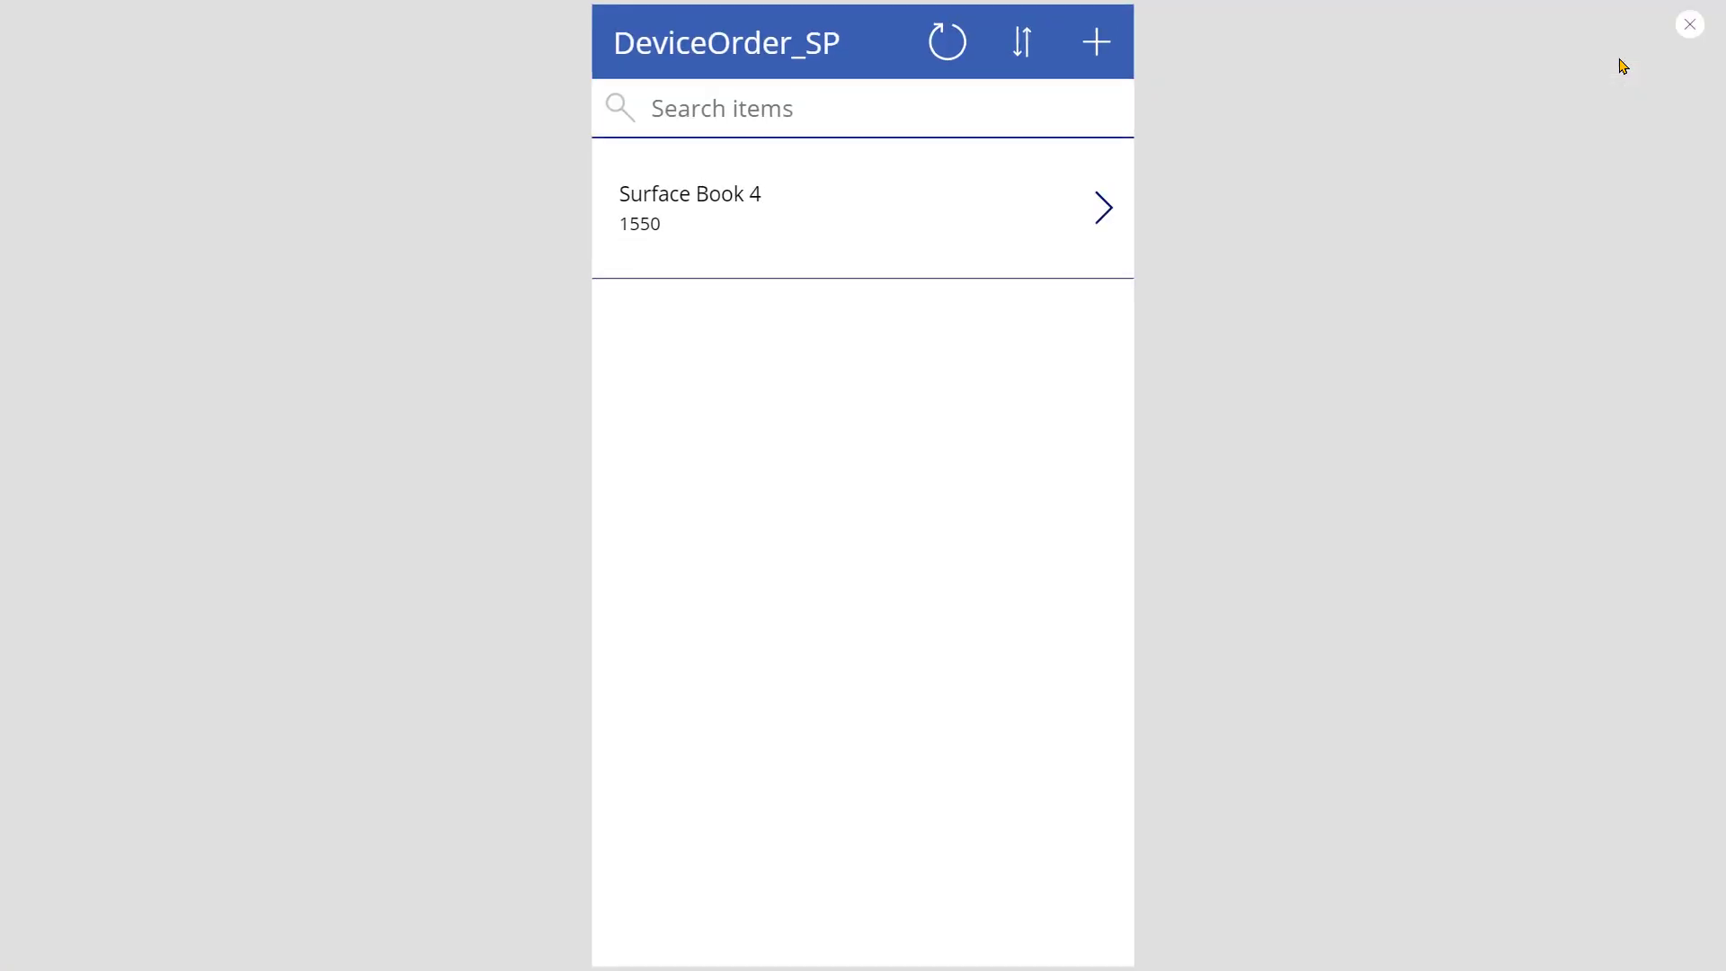
click(1097, 42)
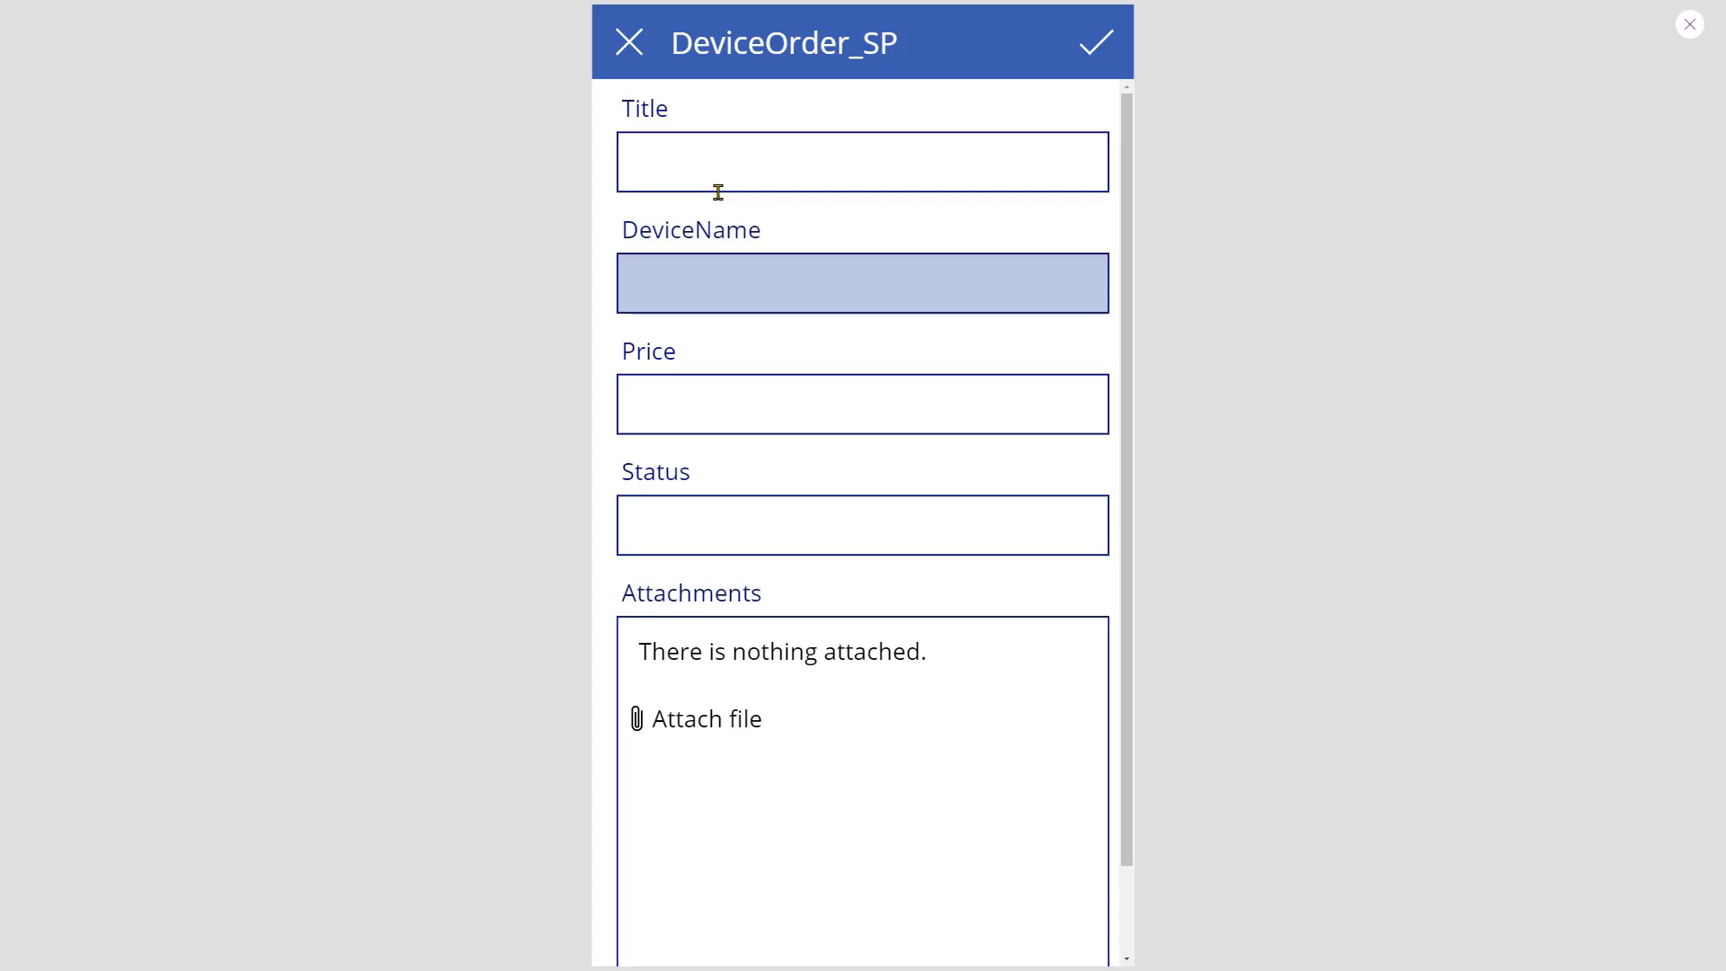
click(707, 288)
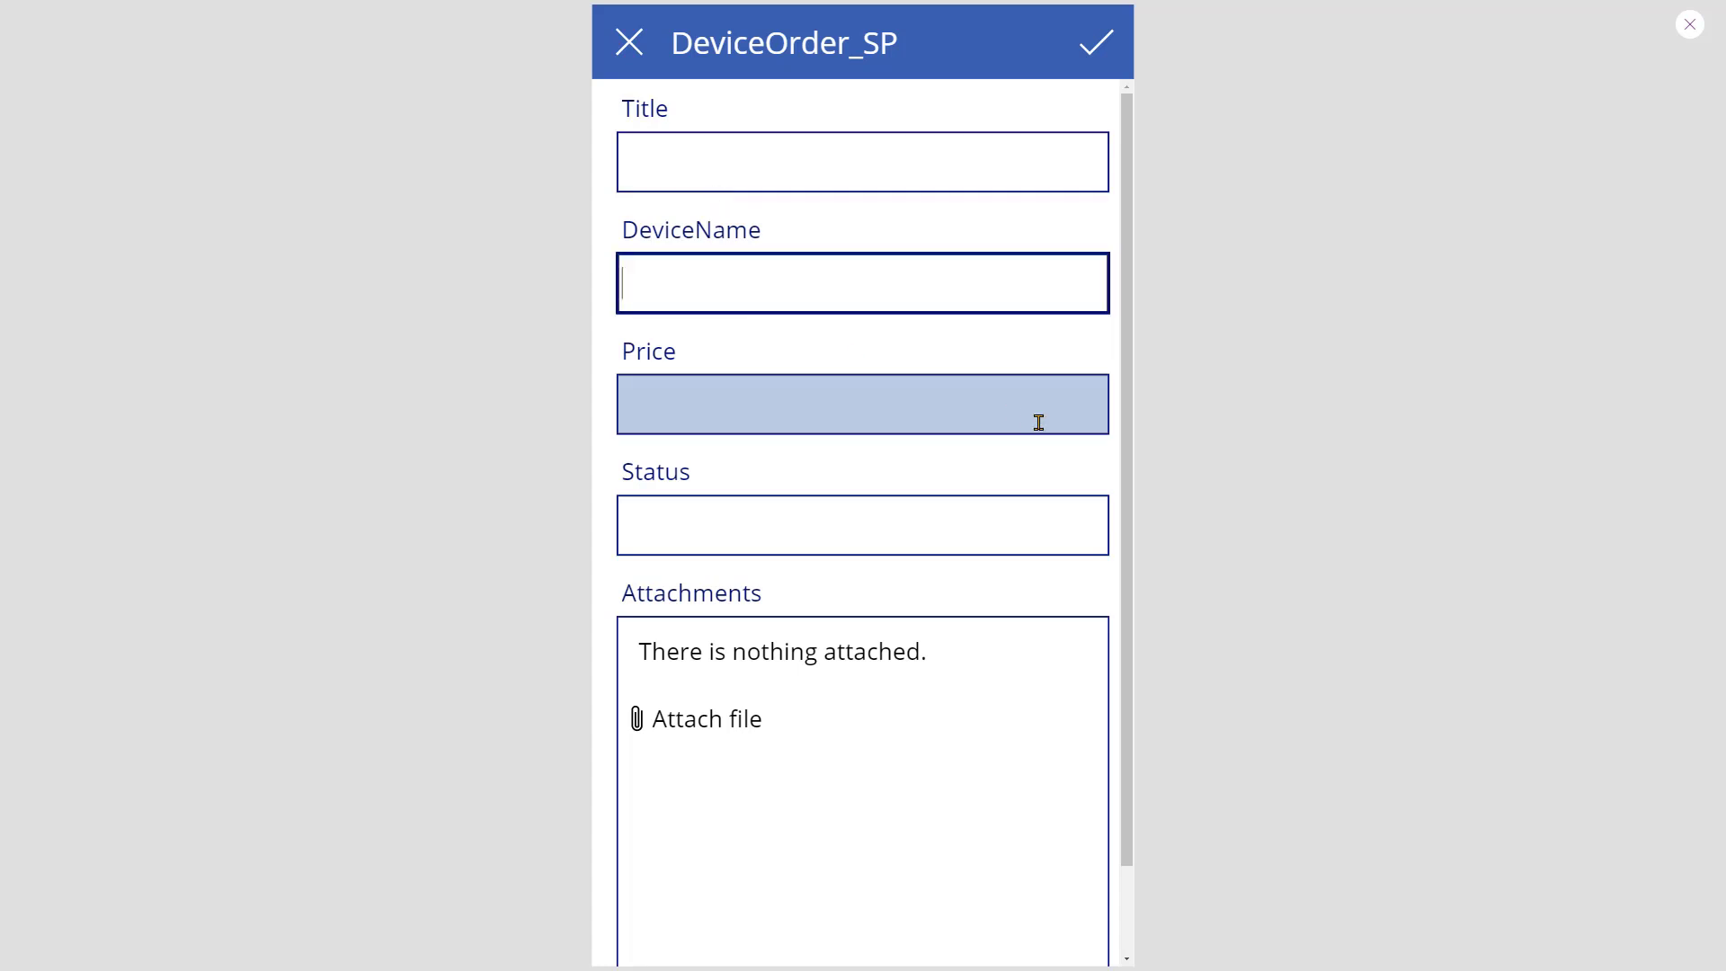
text(ASIS)
key(BackSpace)
key(BackSpace)
text(US enbo)
key(BackSpace)
key(BackSpace)
key(BackSpace)
key(BackSpace)
text(Zenbook)
click(1038, 422)
text(1300)
click(912, 511)
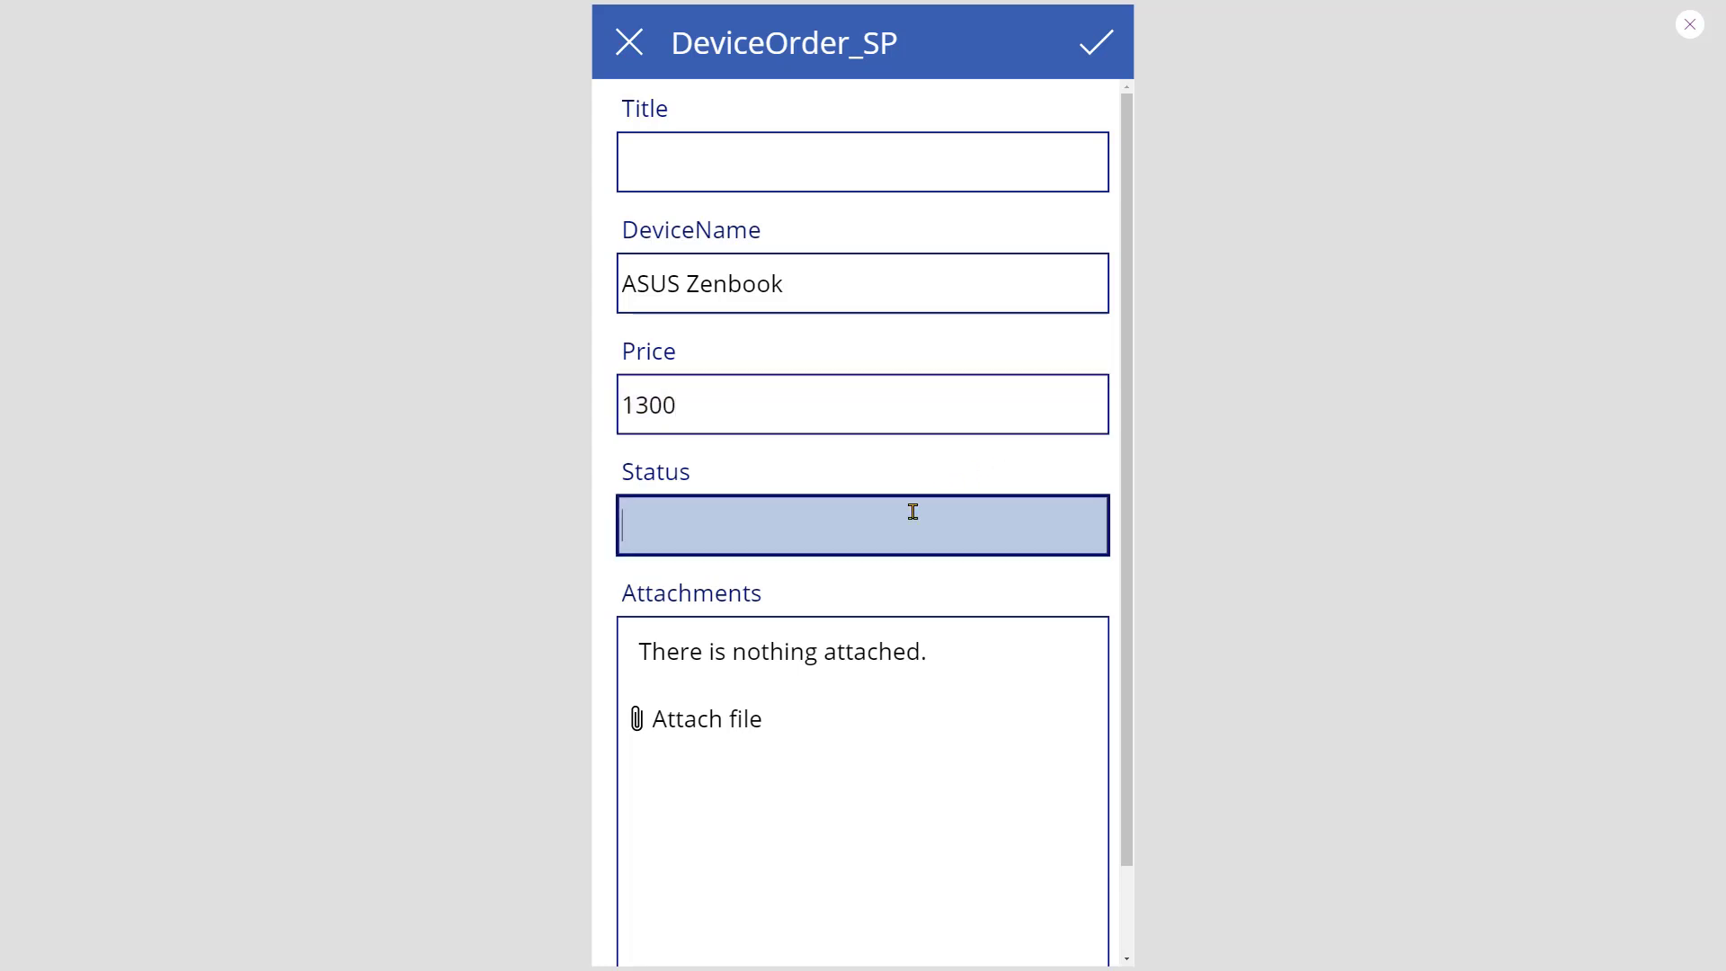
text(Pending)
click(1093, 45)
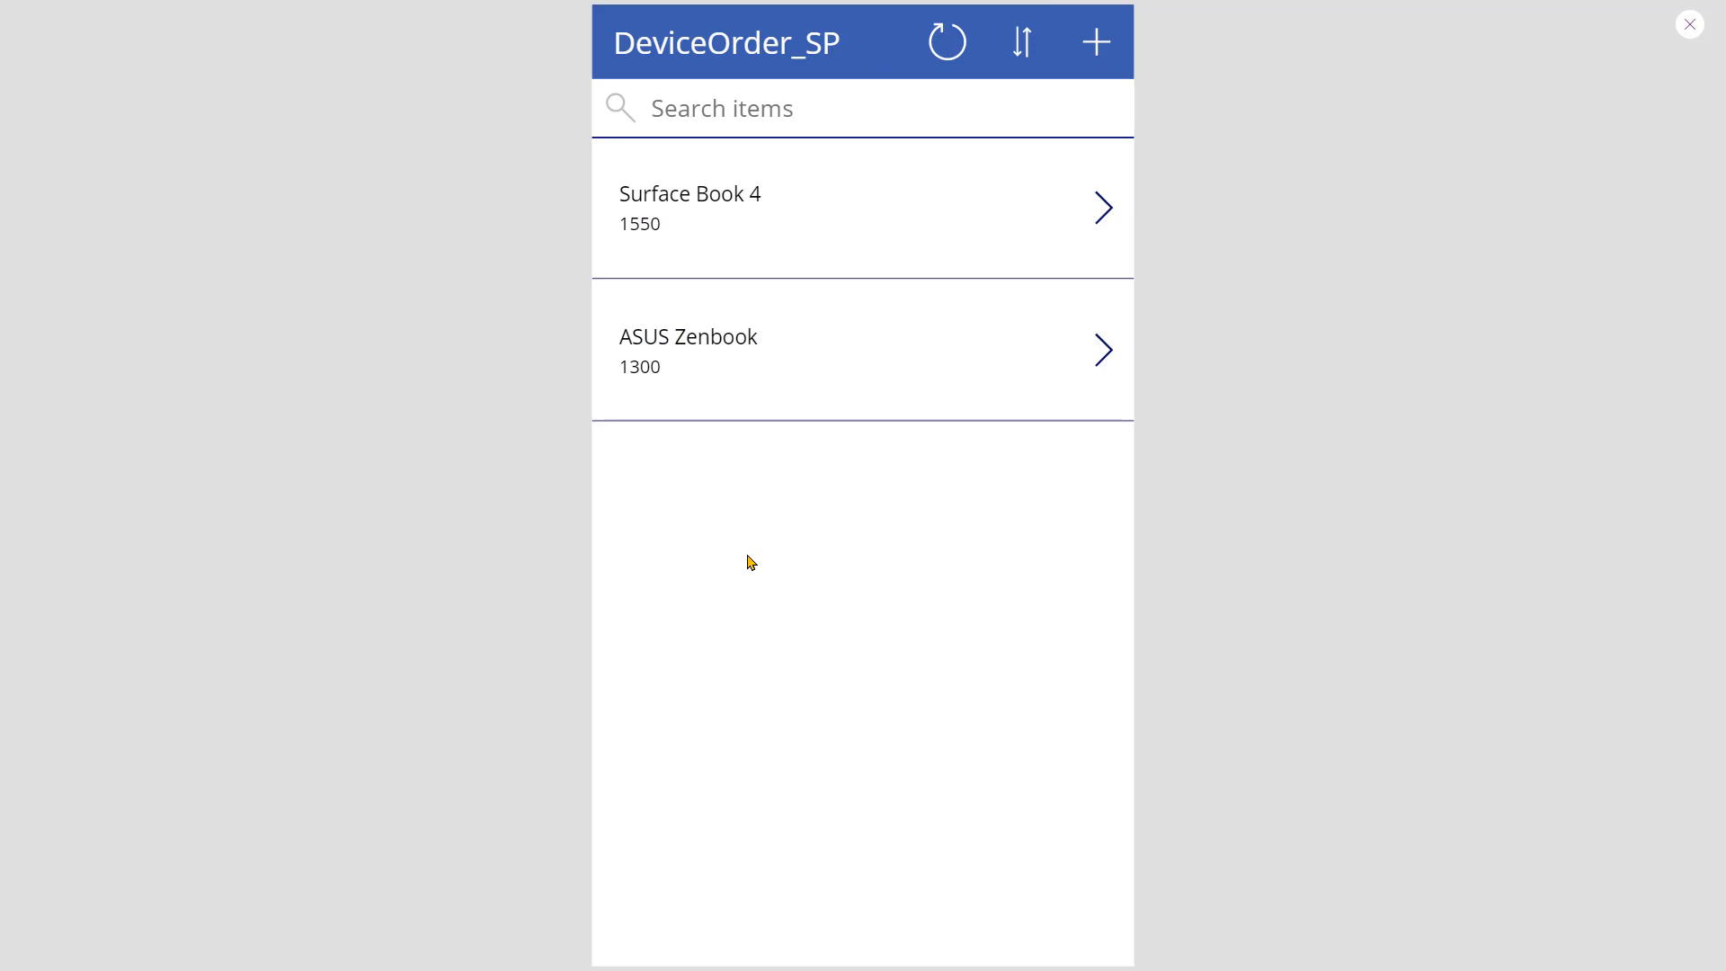
Close the preview, check for the new order in the SharePoint list, and return to the Power Apps editor.
click(1691, 25)
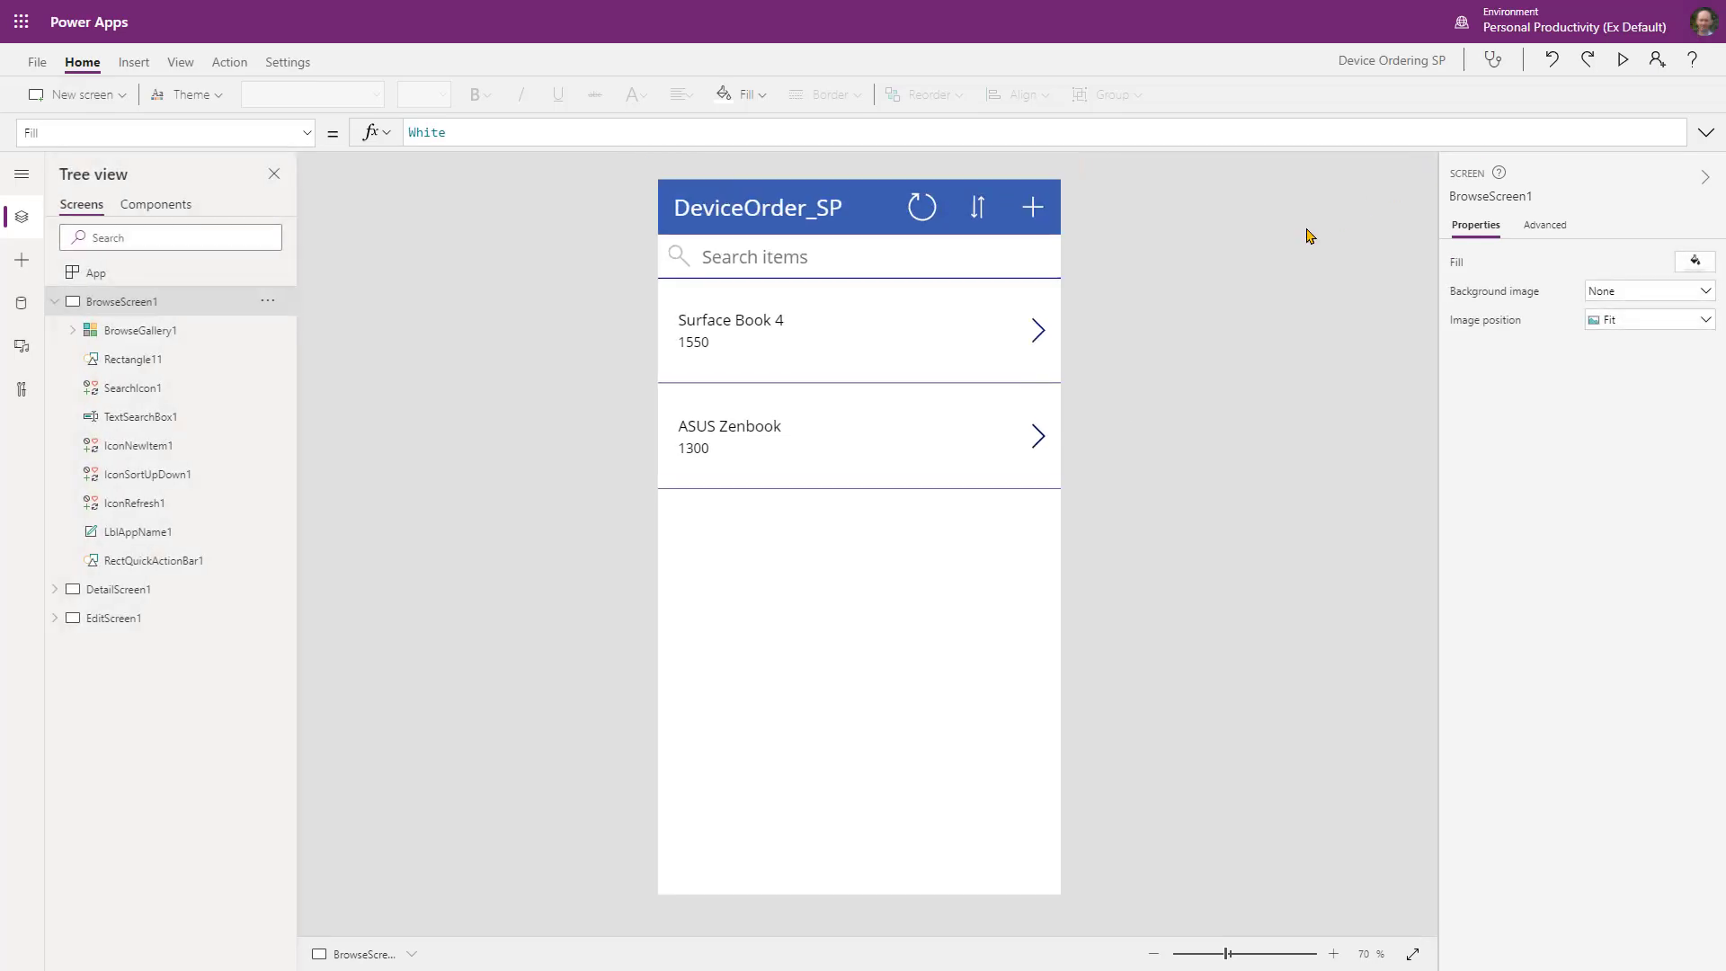
key(F11)
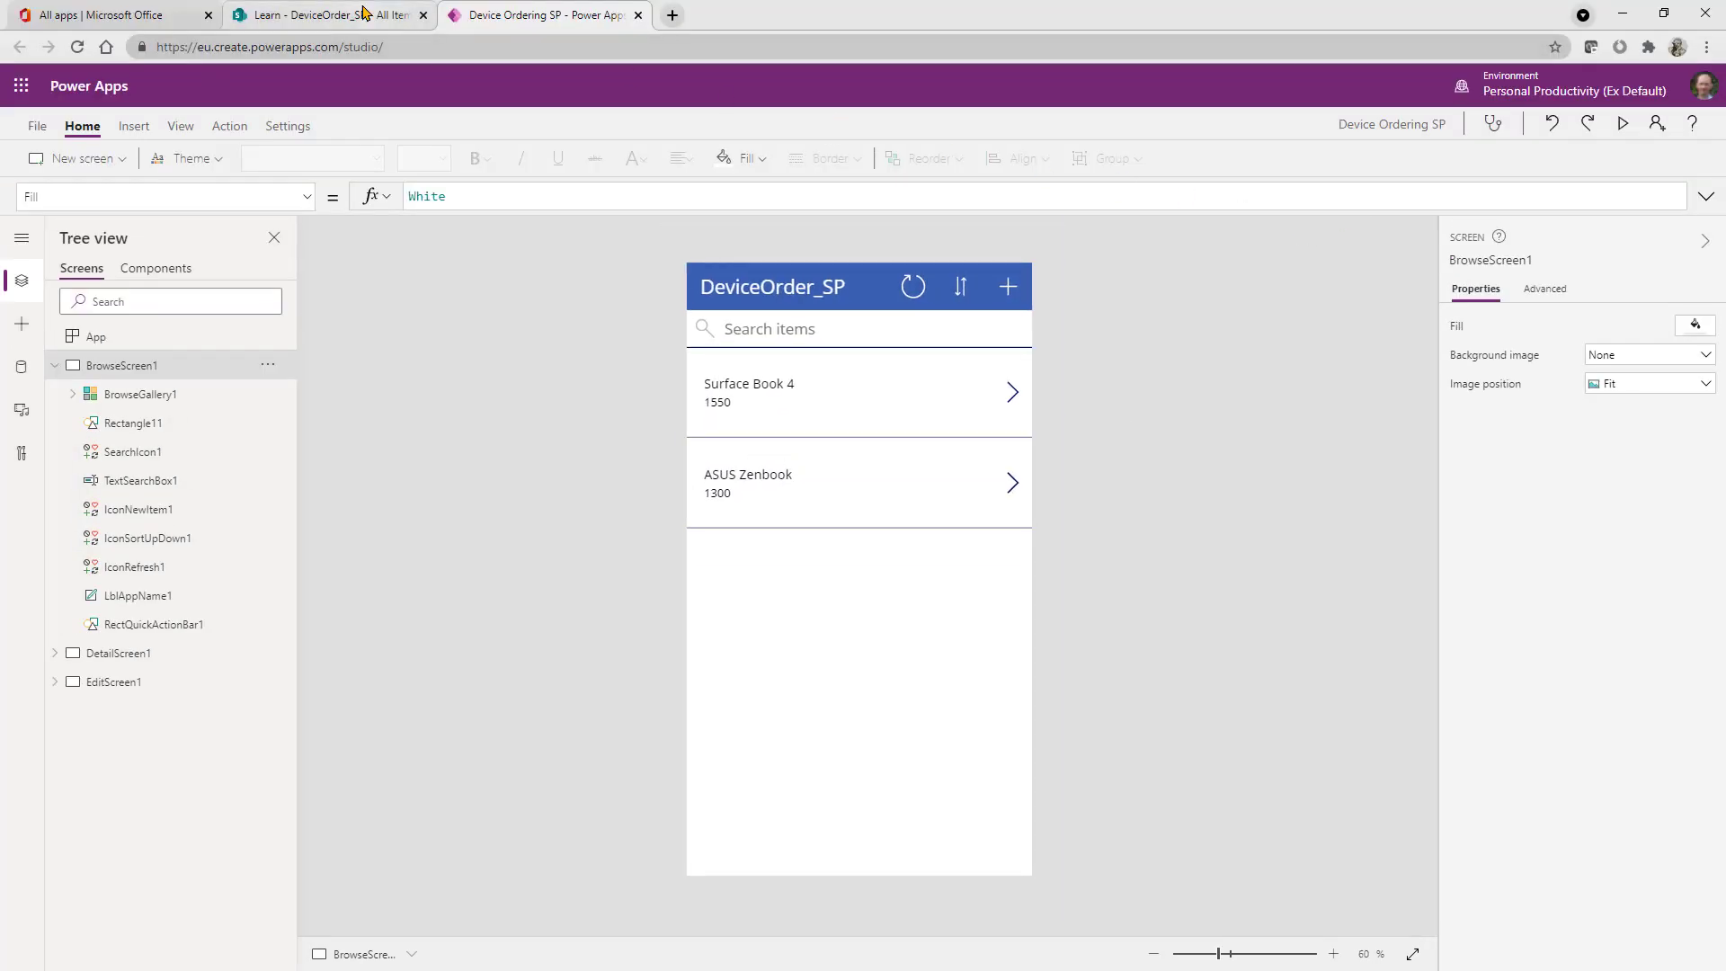
click(365, 13)
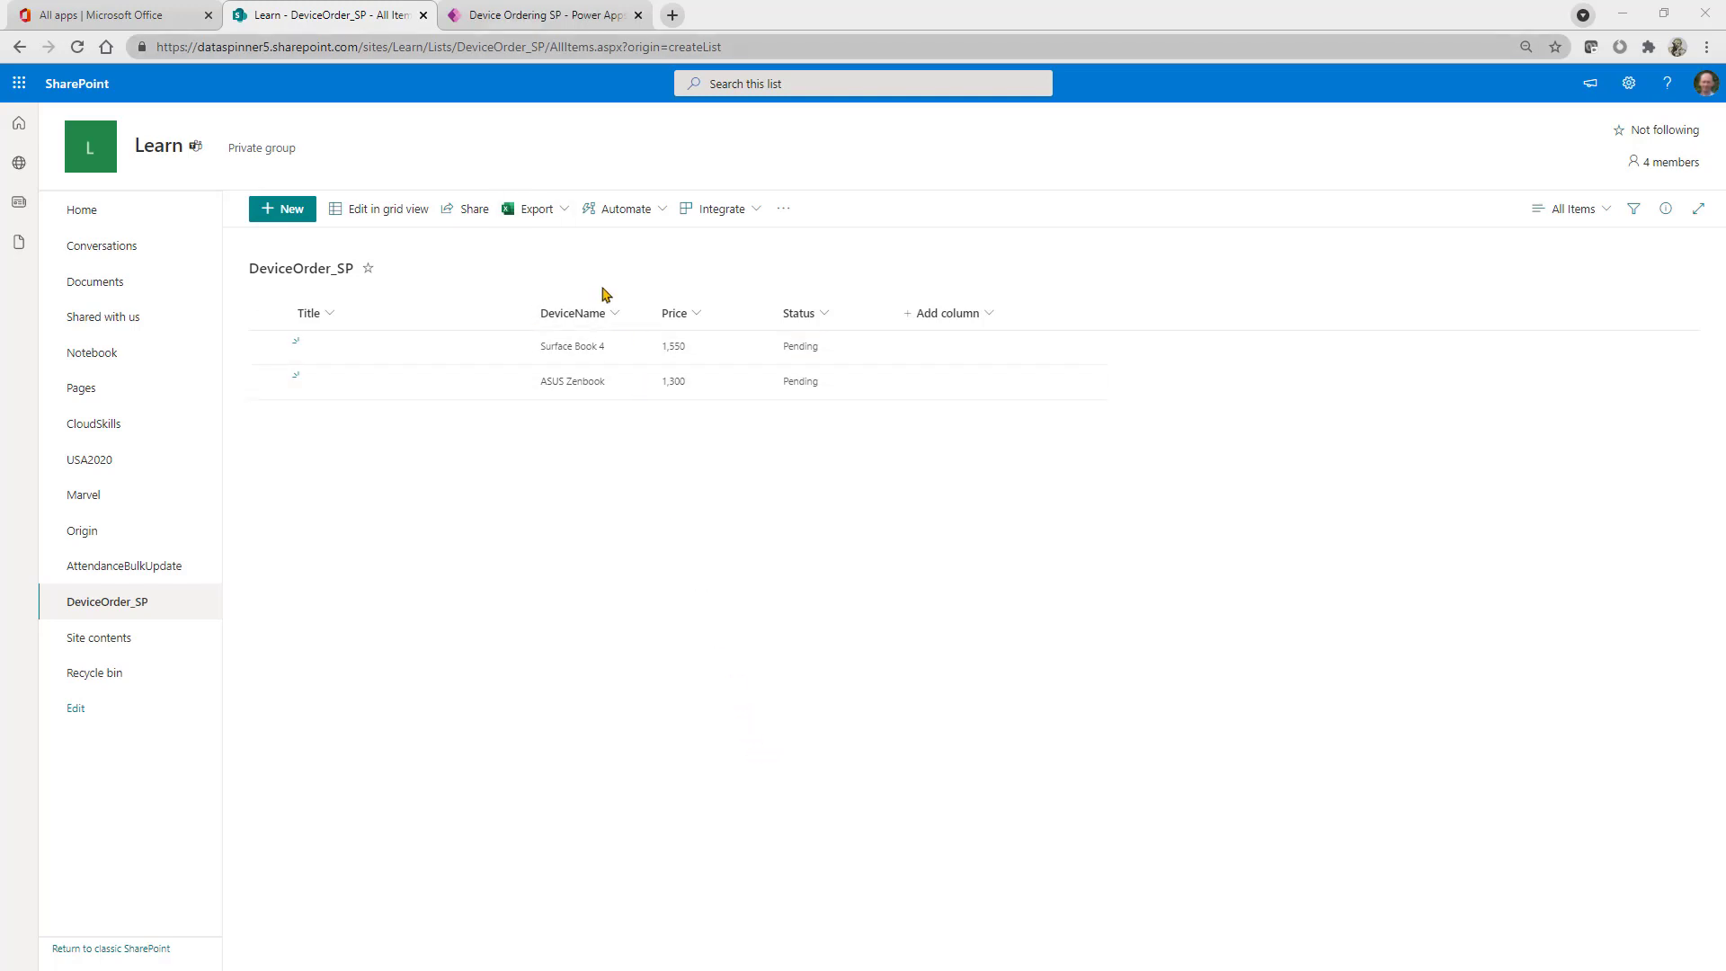
click(509, 18)
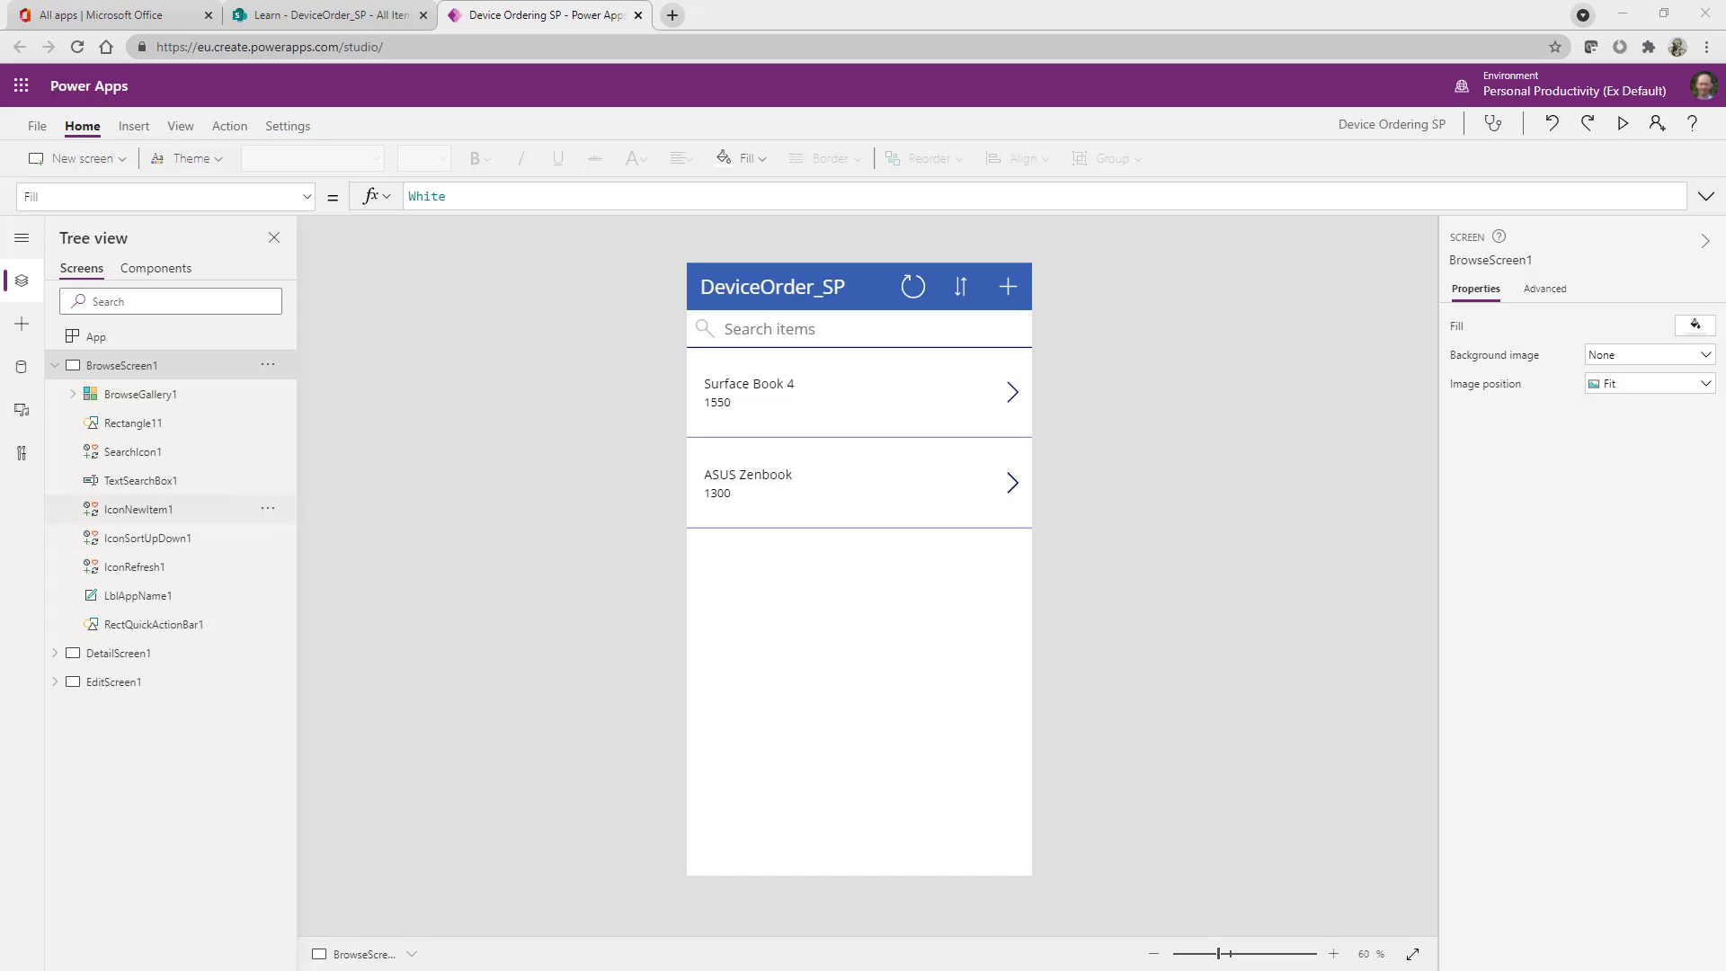
Examine the browse screen's gallery, search box, header icons, app title and device name label, comparing the label's formula with the SharePoint list columns.
click(20, 282)
click(18, 284)
click(799, 610)
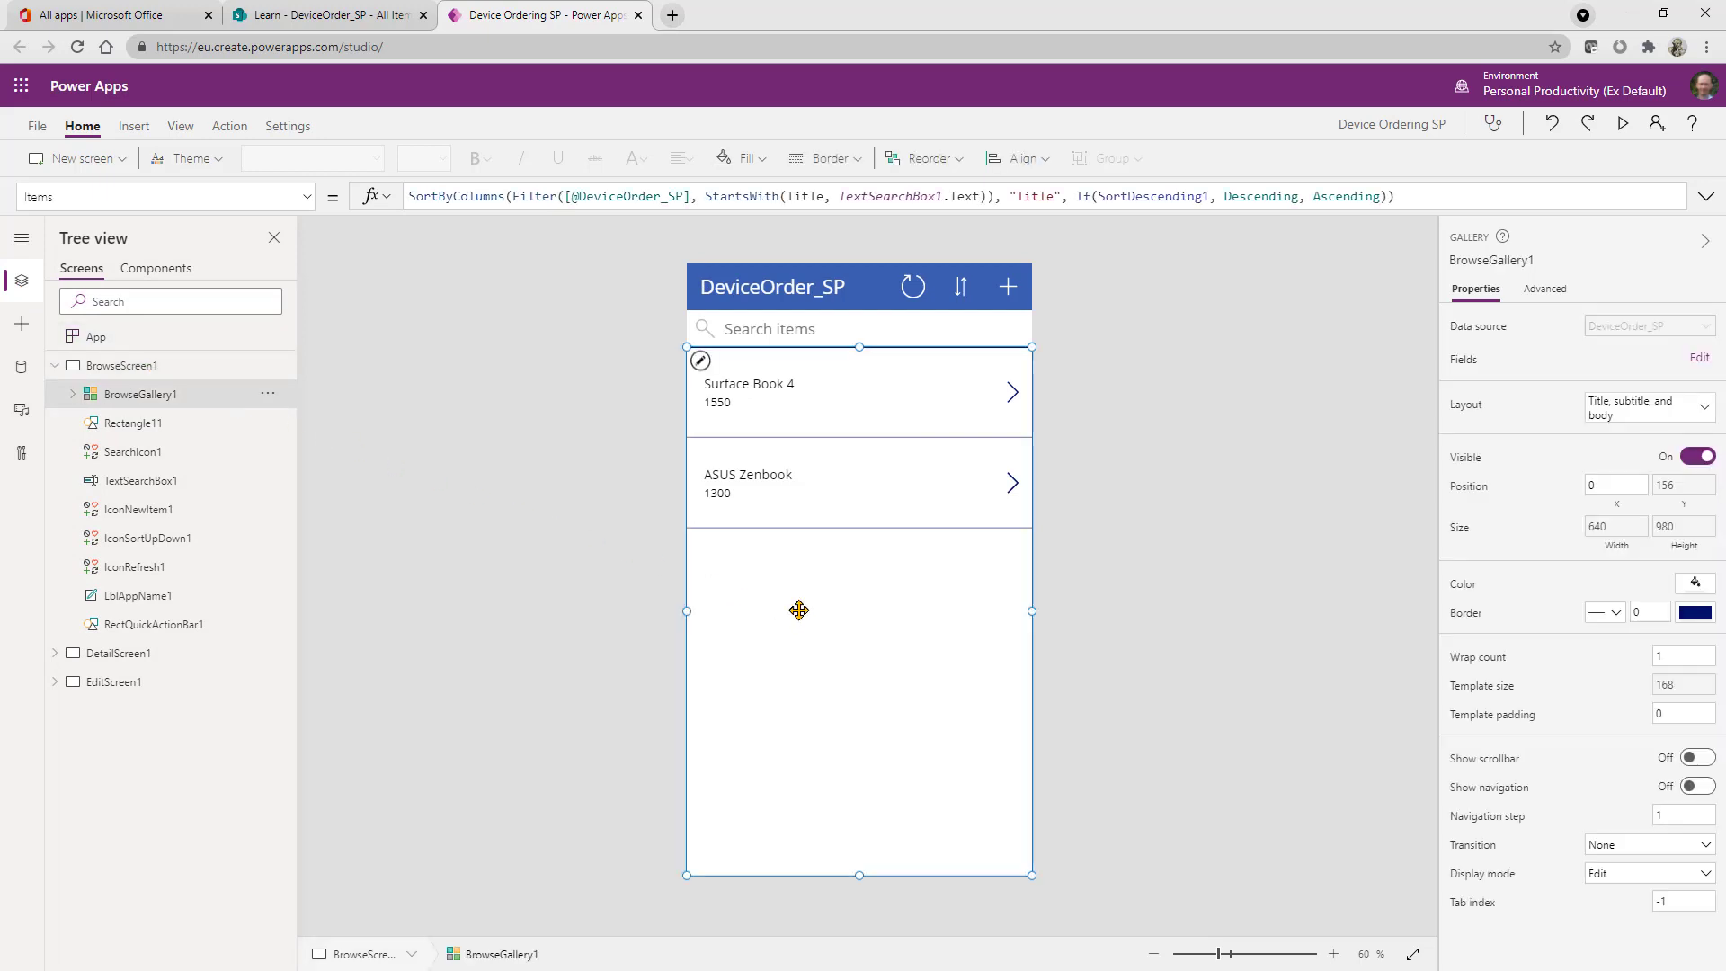
click(840, 339)
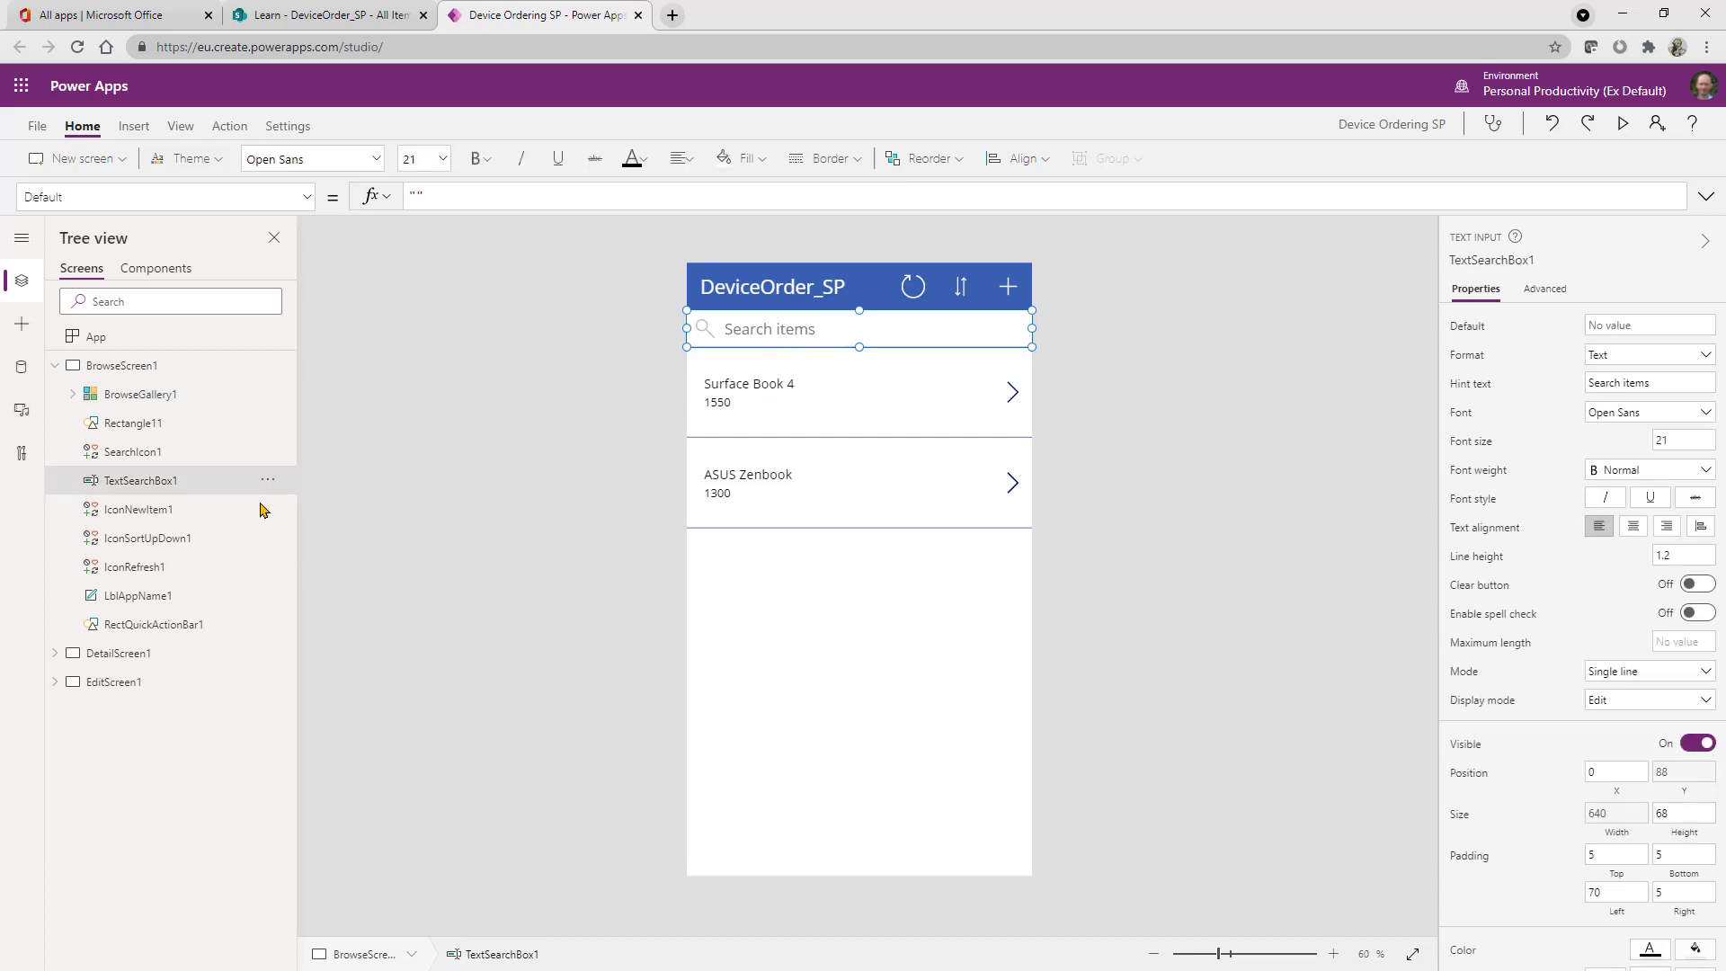
click(904, 286)
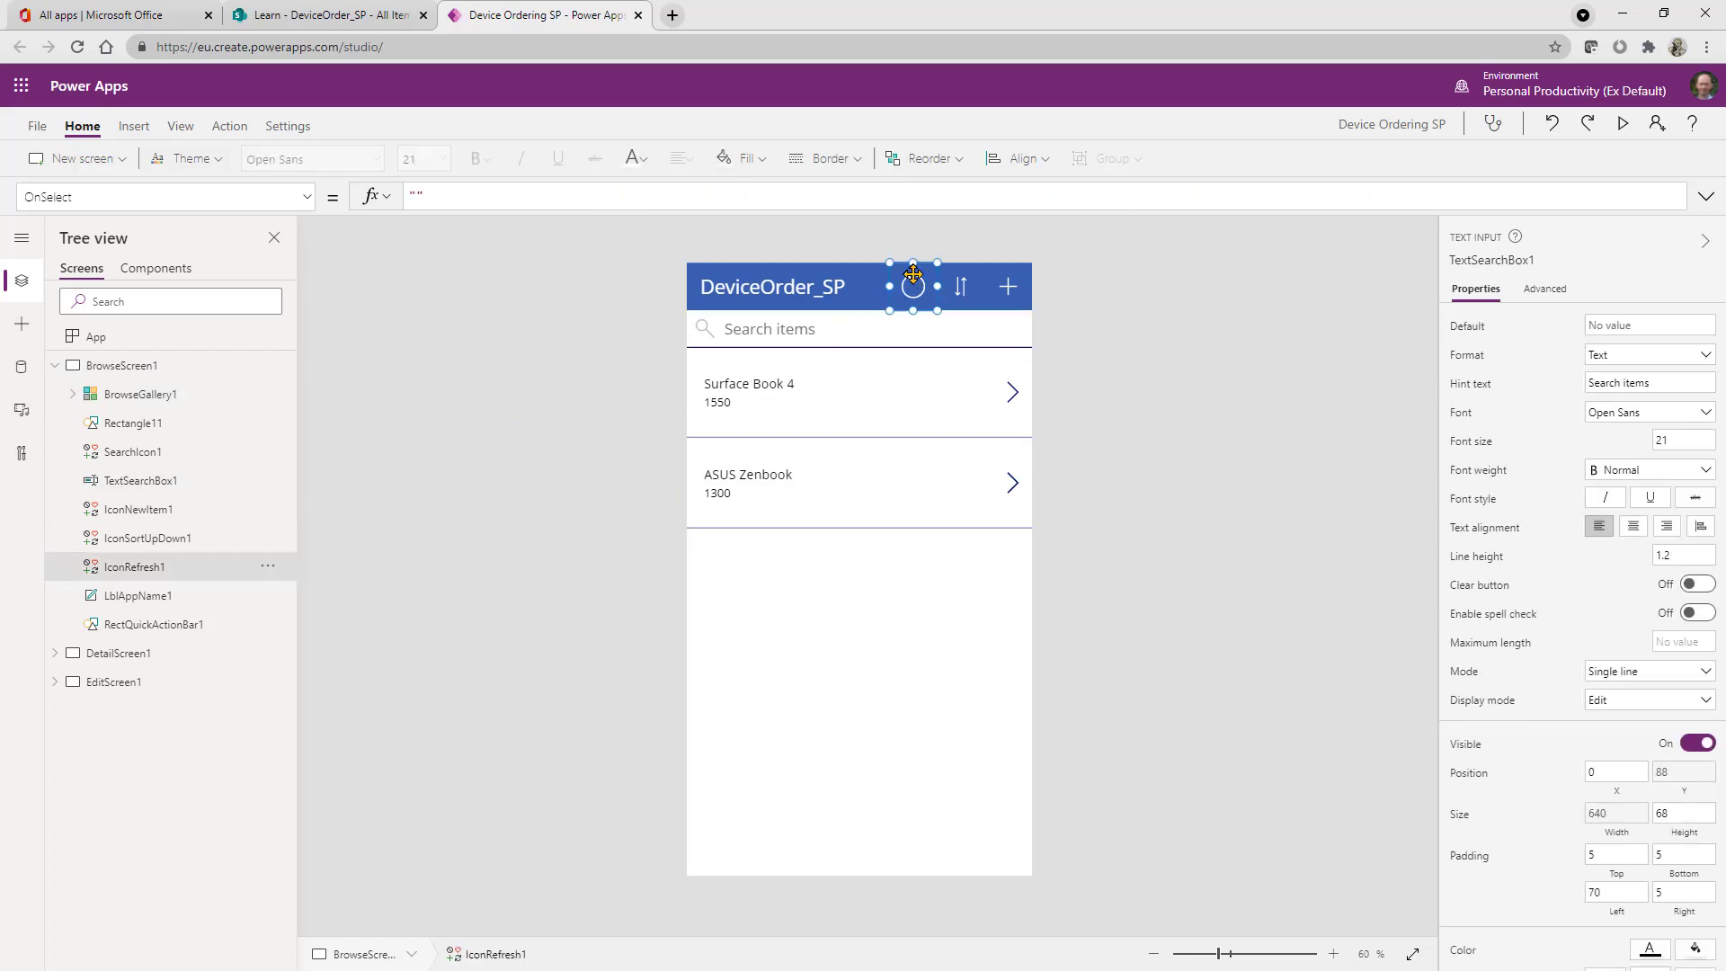
click(960, 286)
click(1008, 286)
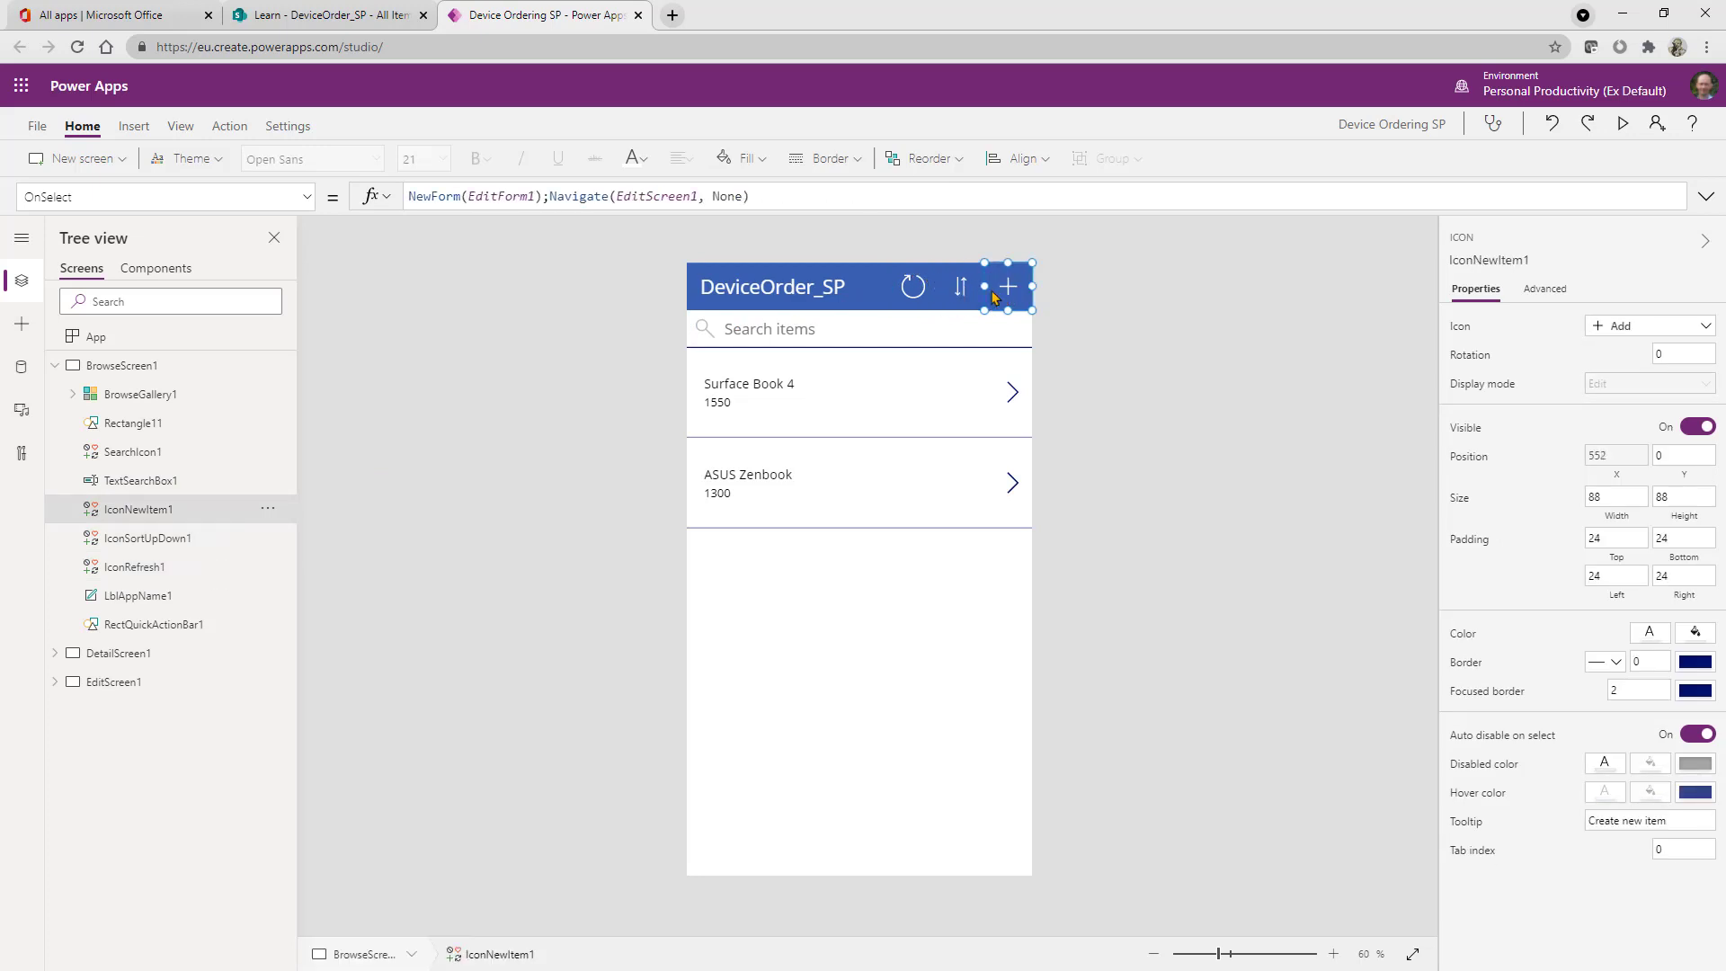
click(791, 289)
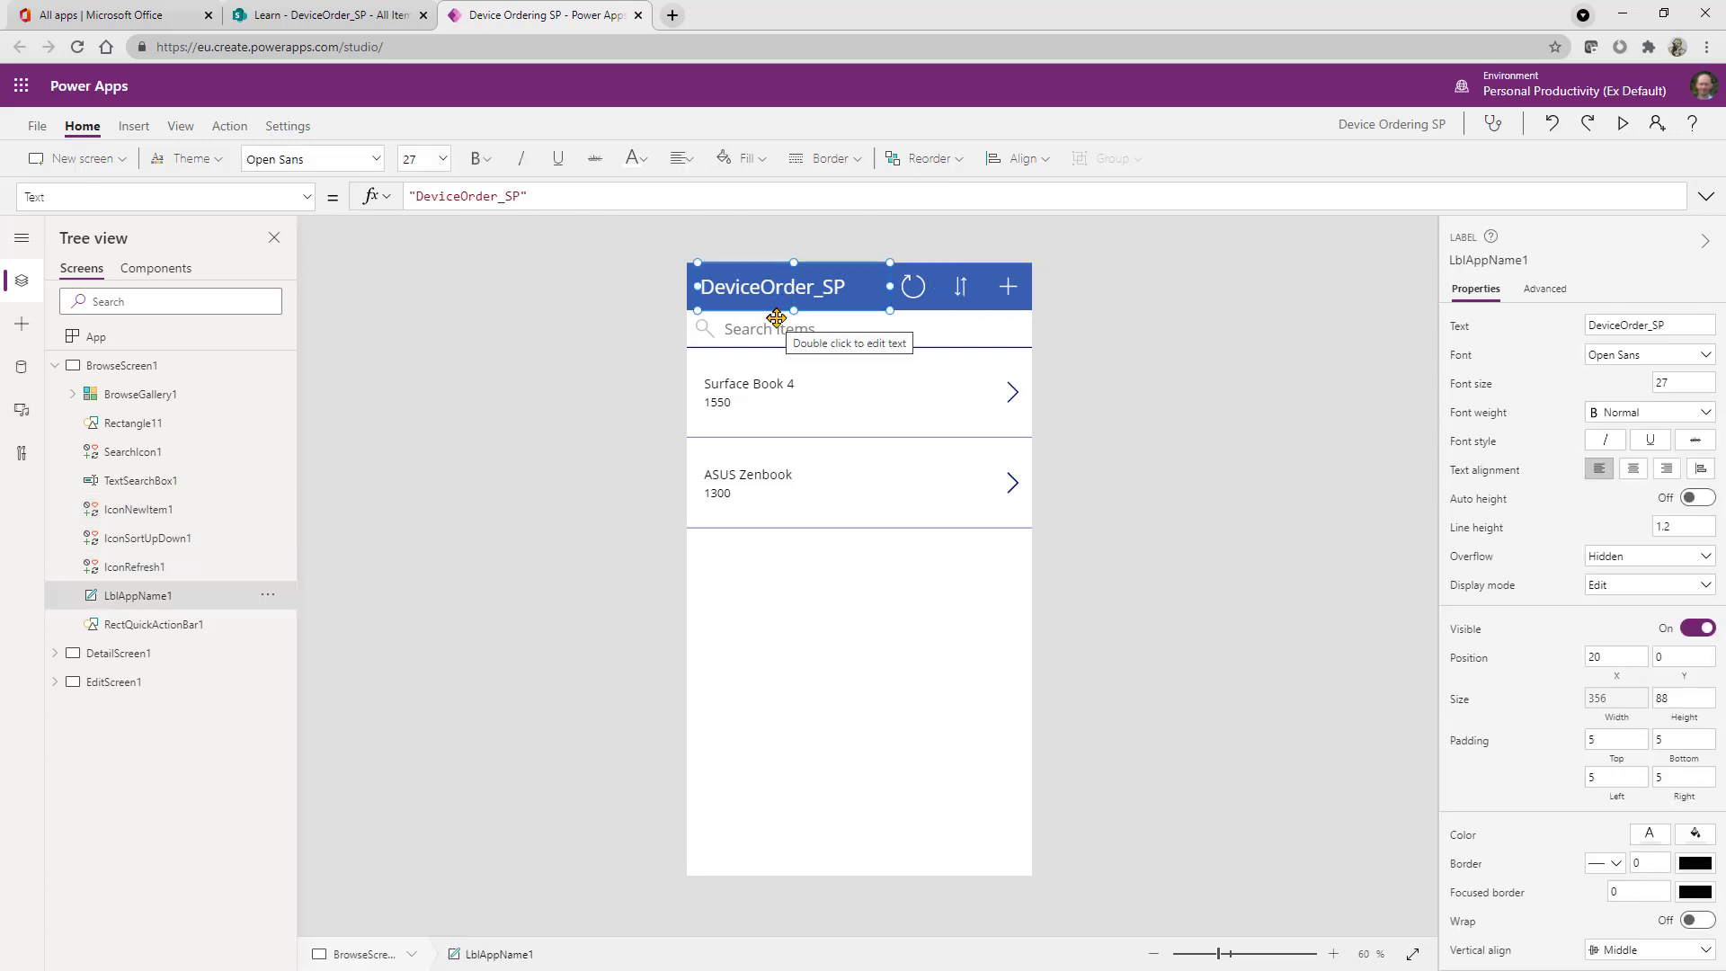
click(784, 385)
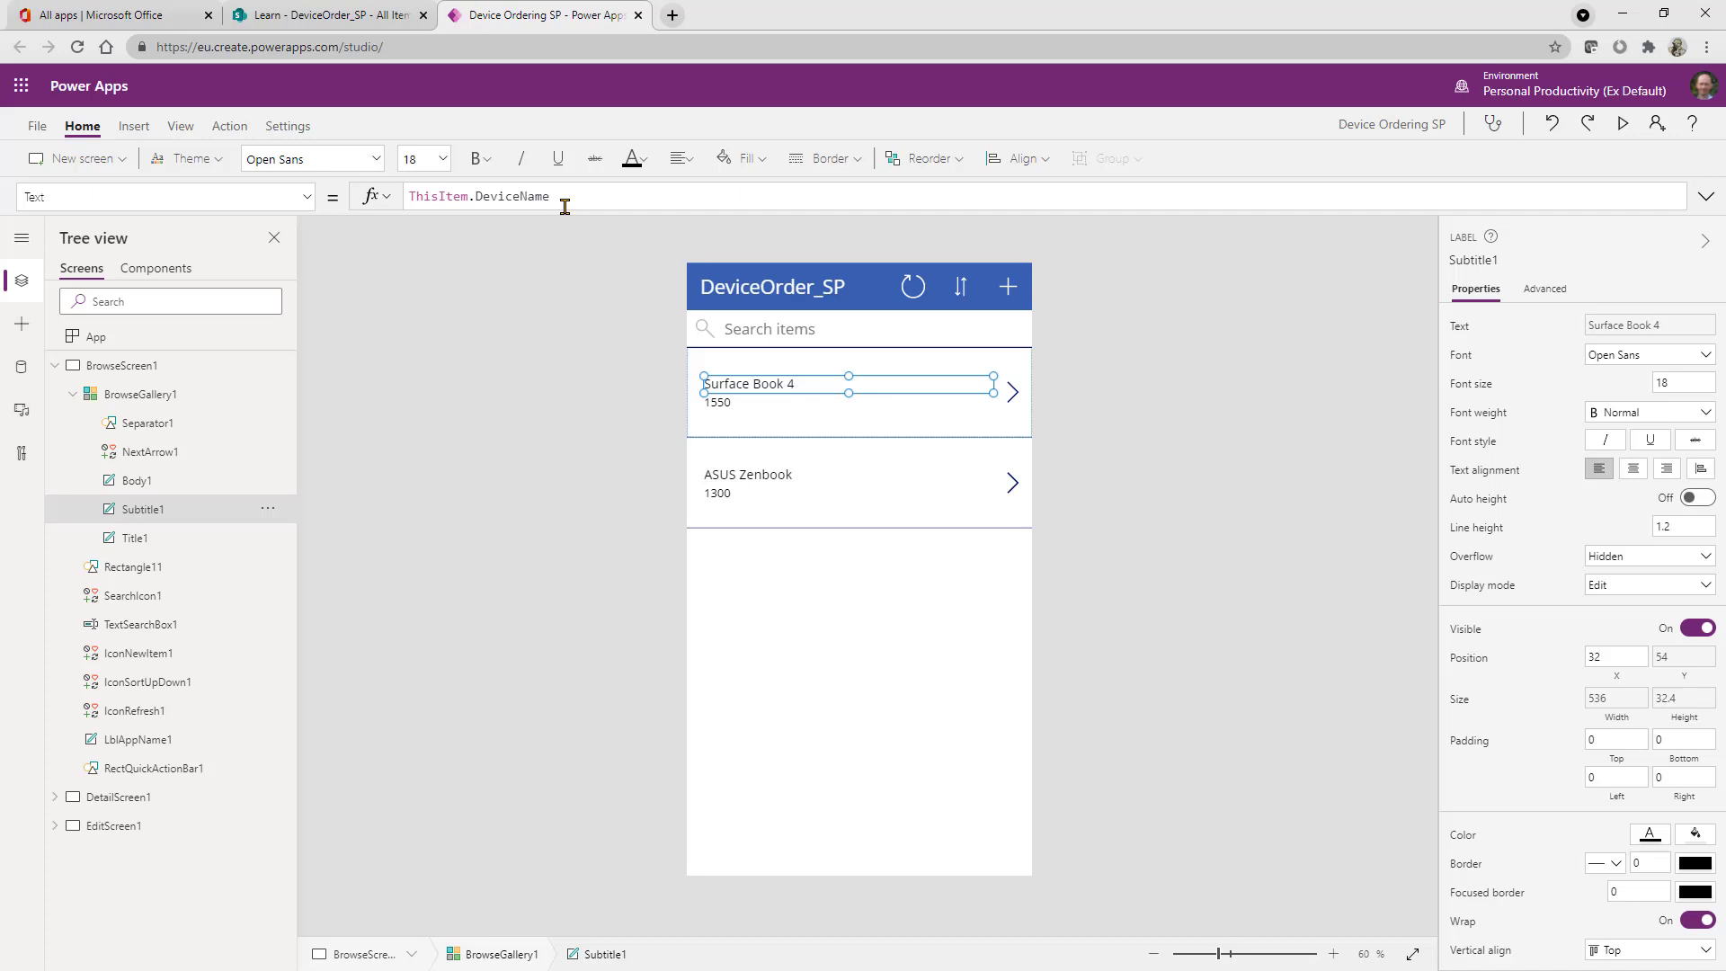
click(400, 20)
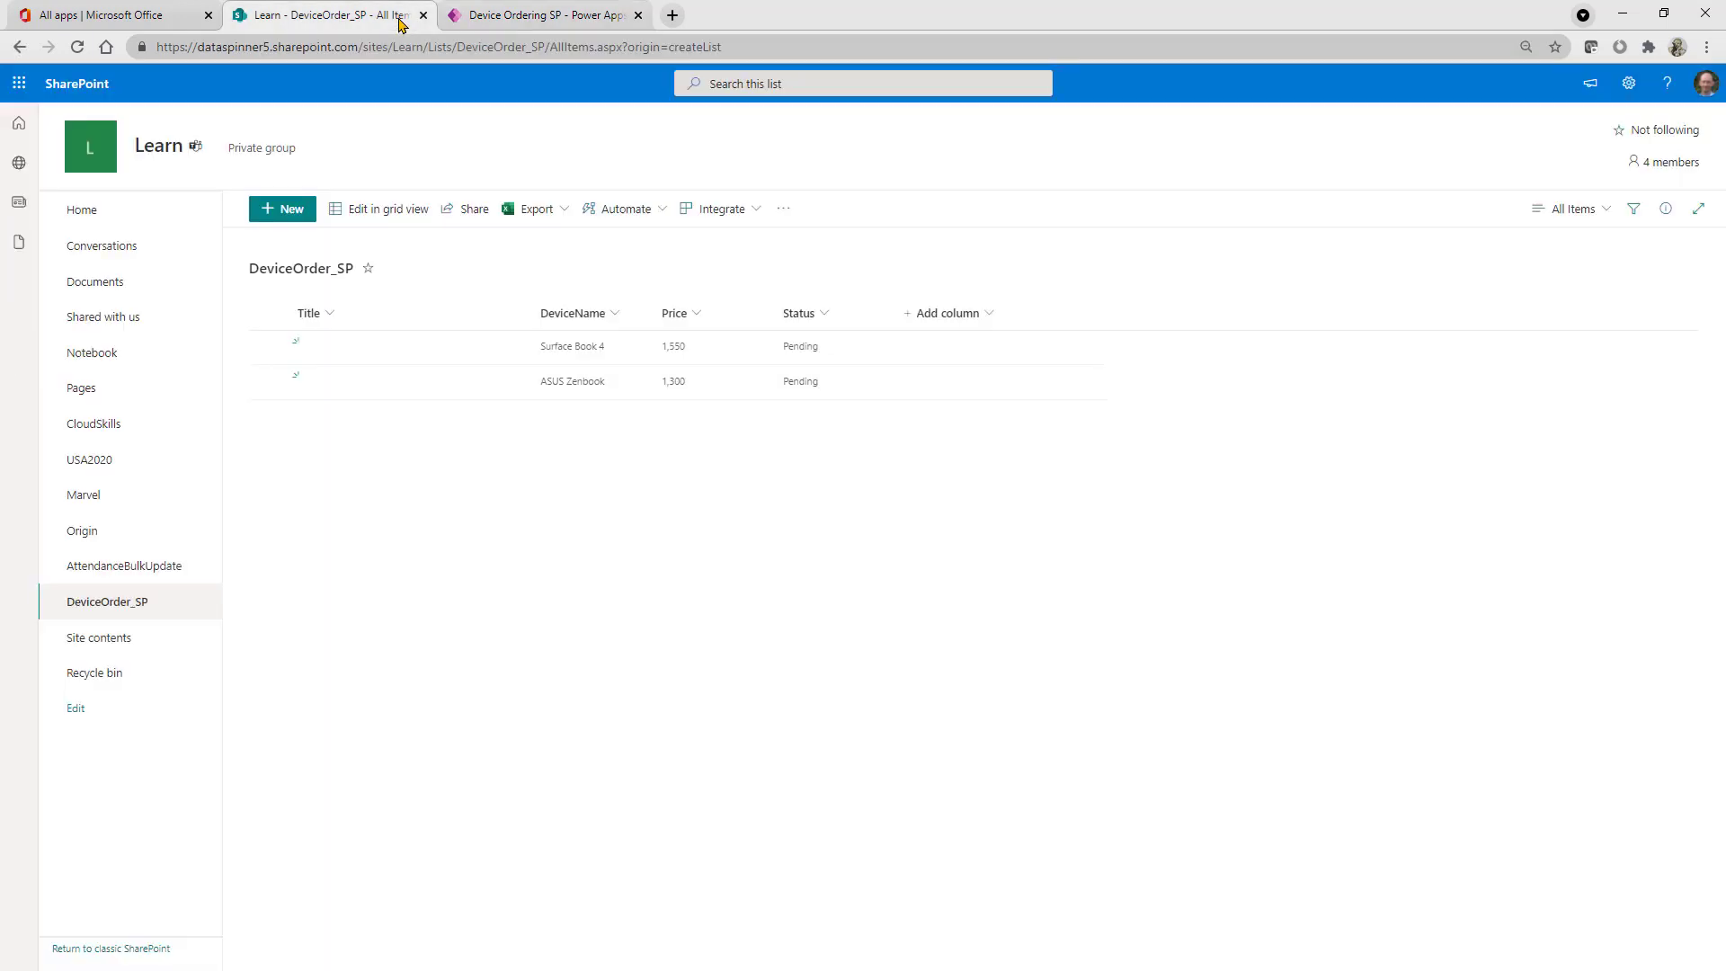
click(558, 23)
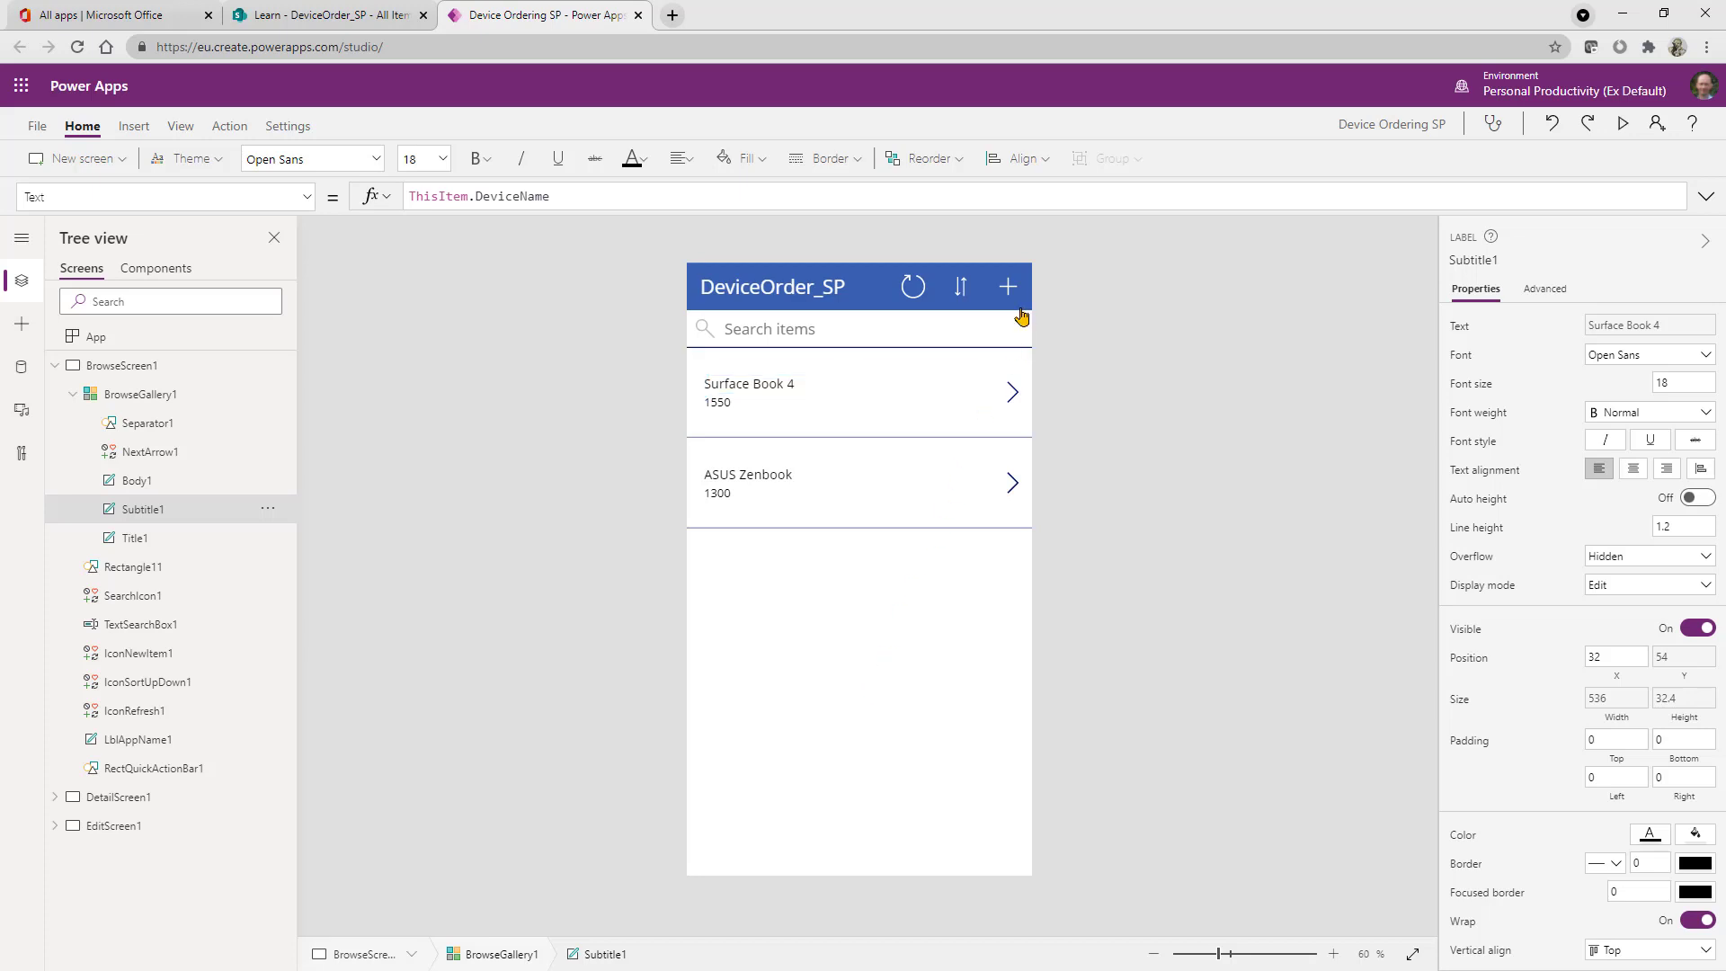
Go through the Surface Book 4 order's detail screen to its edit screen and expand EditForm1 to show its data cards.
alt+click(1012, 392)
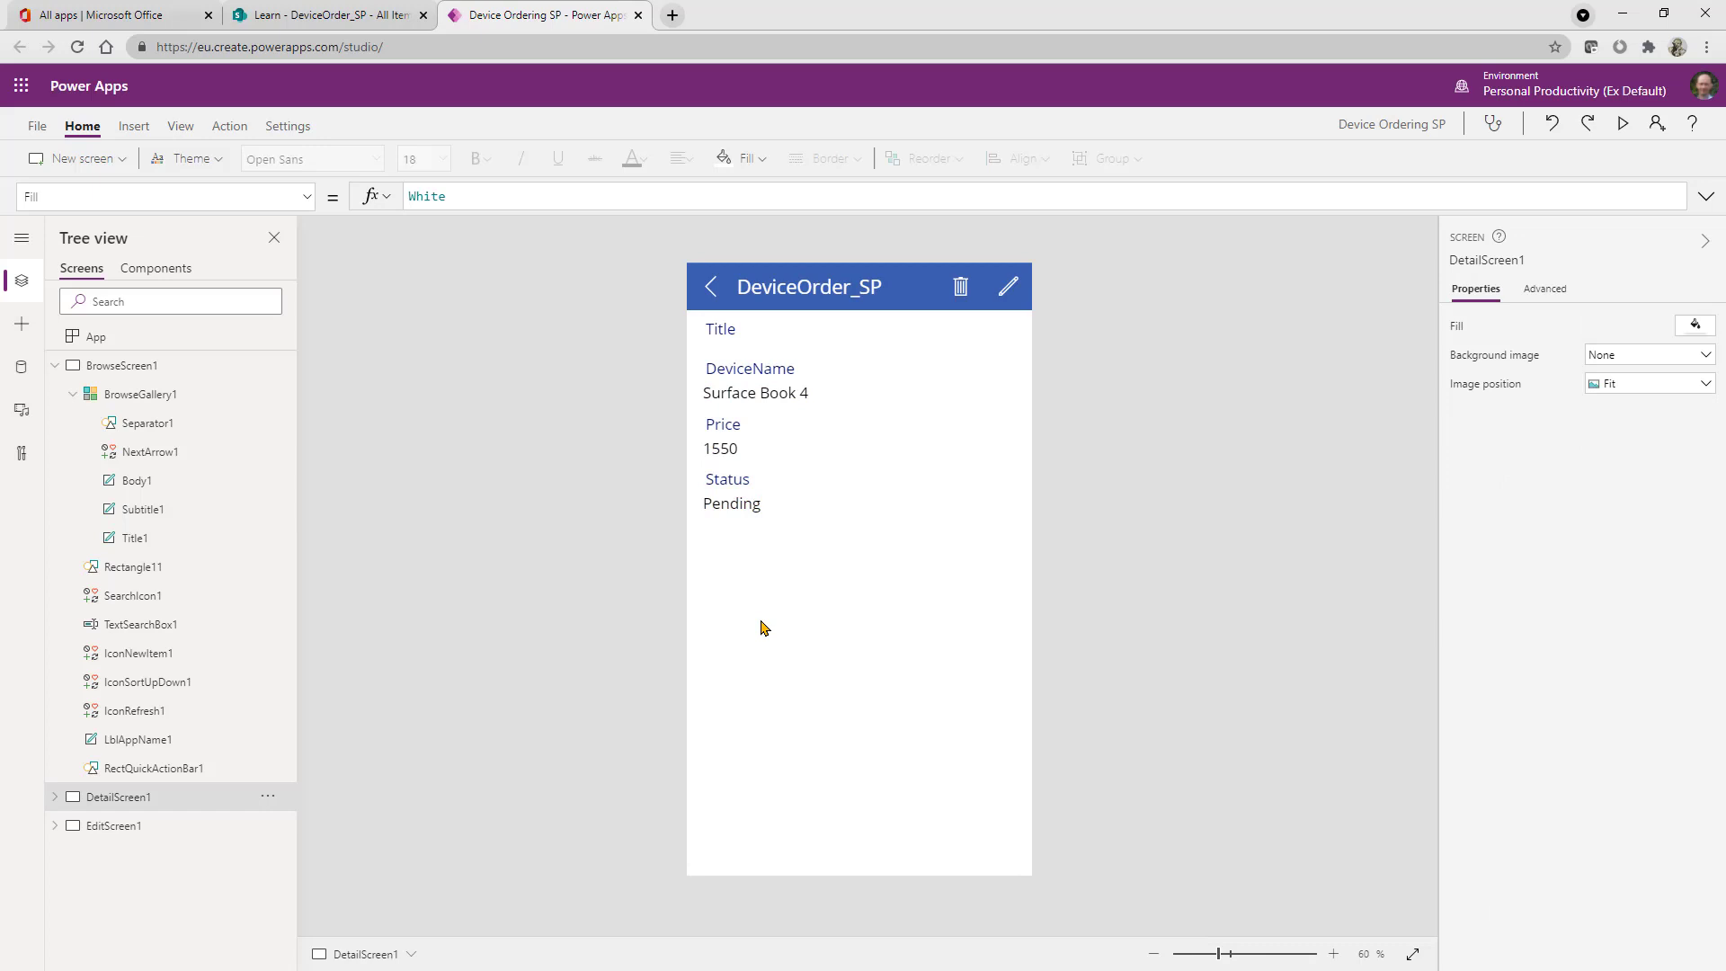
alt+click(1009, 295)
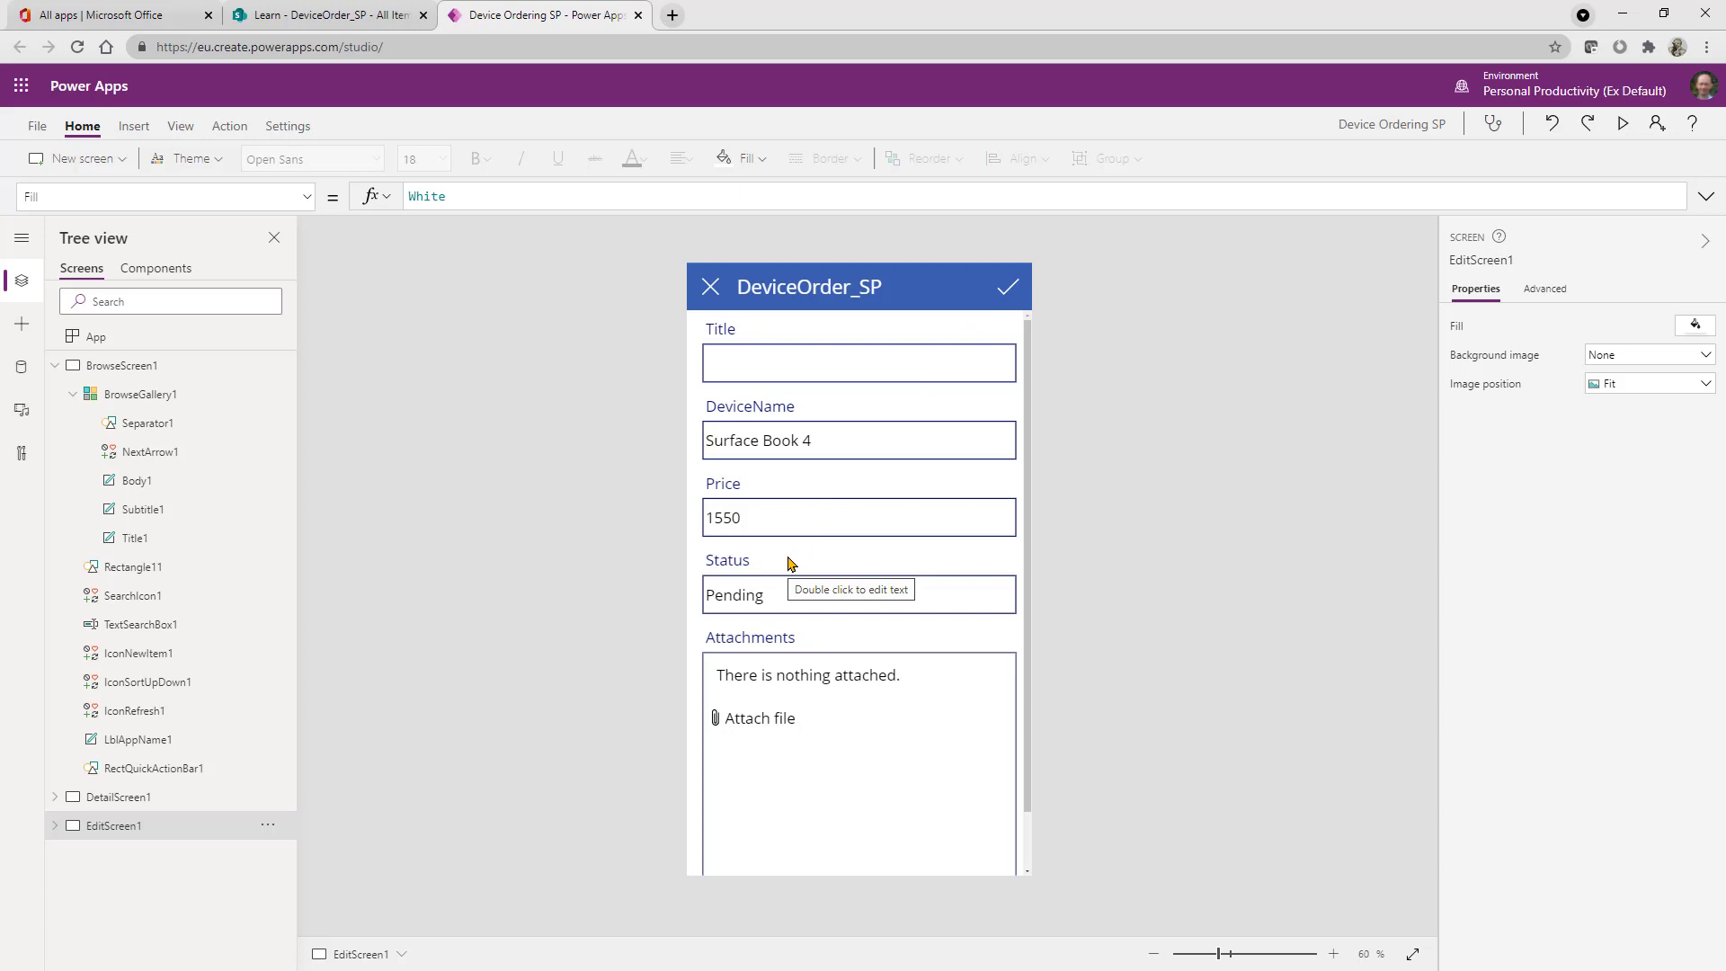
click(55, 828)
scroll(57, 834, down, 1)
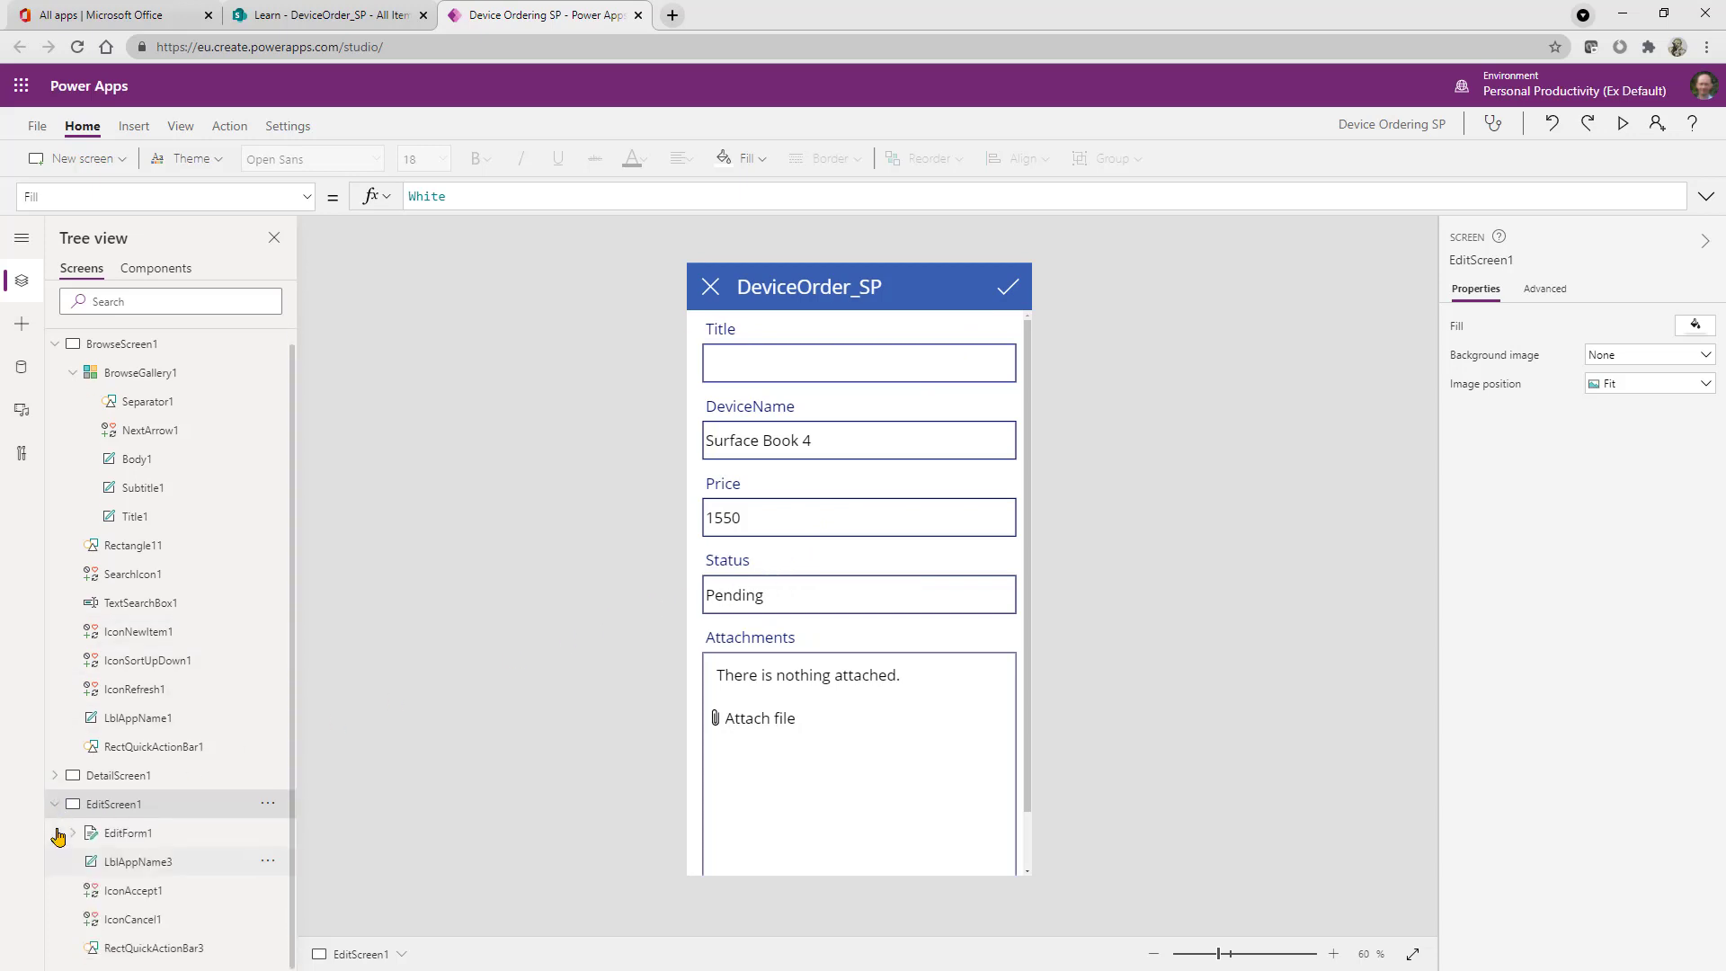
click(71, 839)
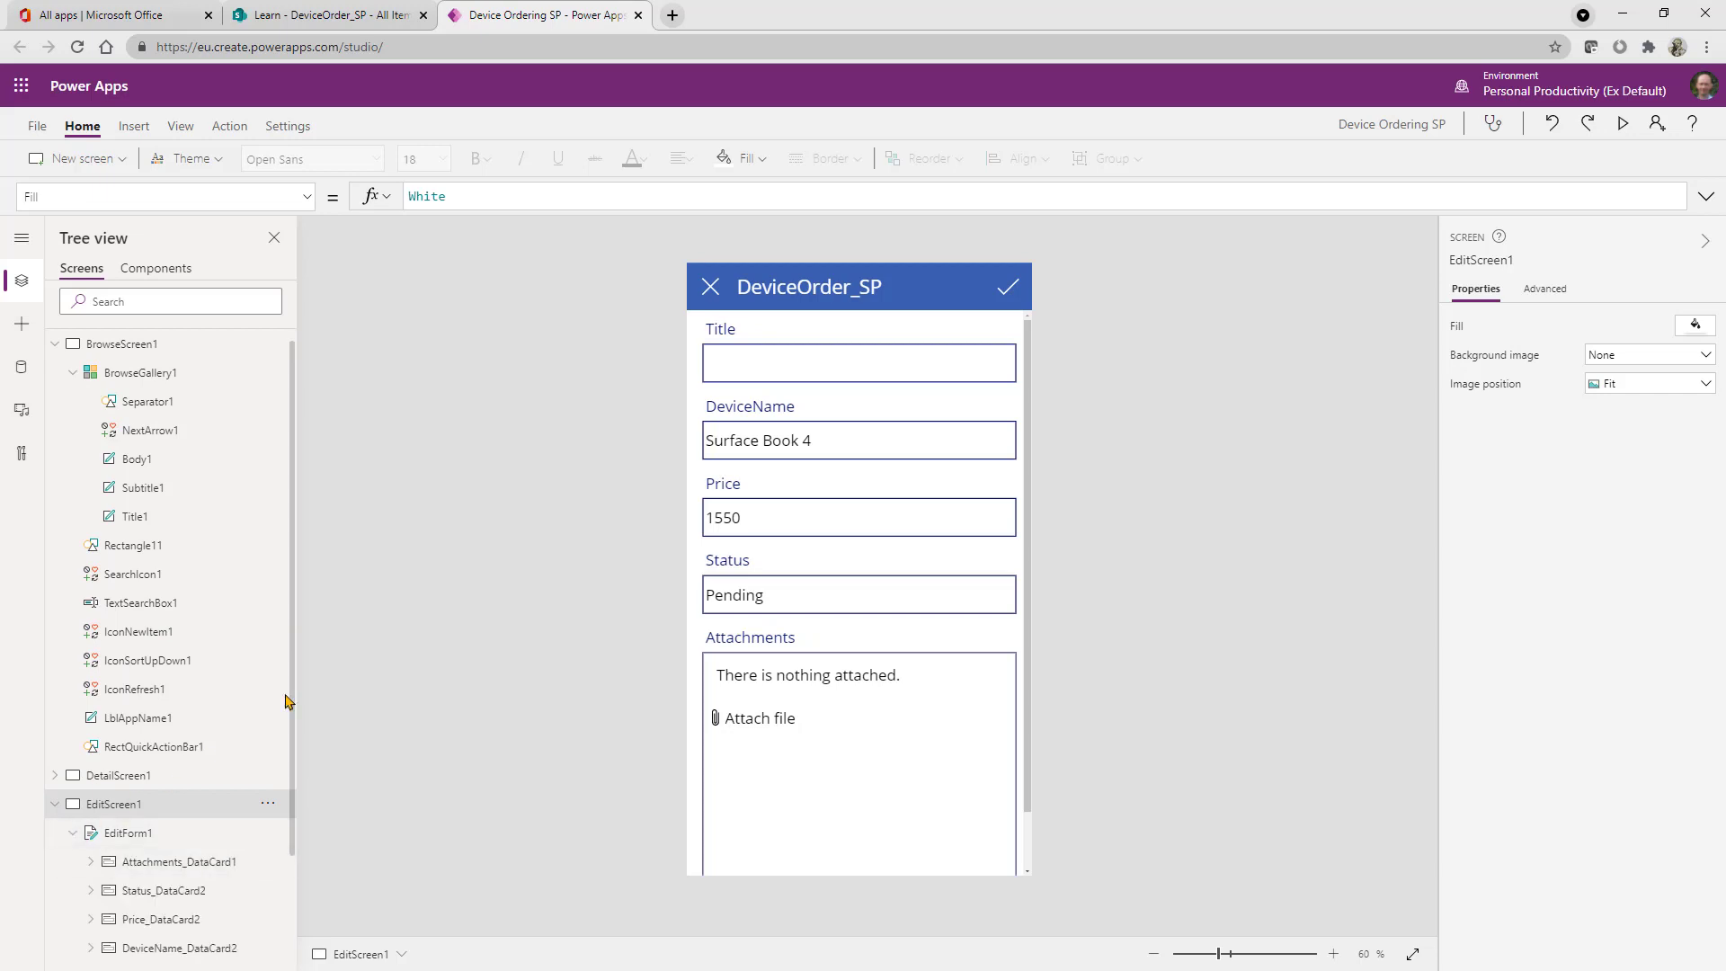
Delete the Title and Attachments cards from the edit form.
click(833, 340)
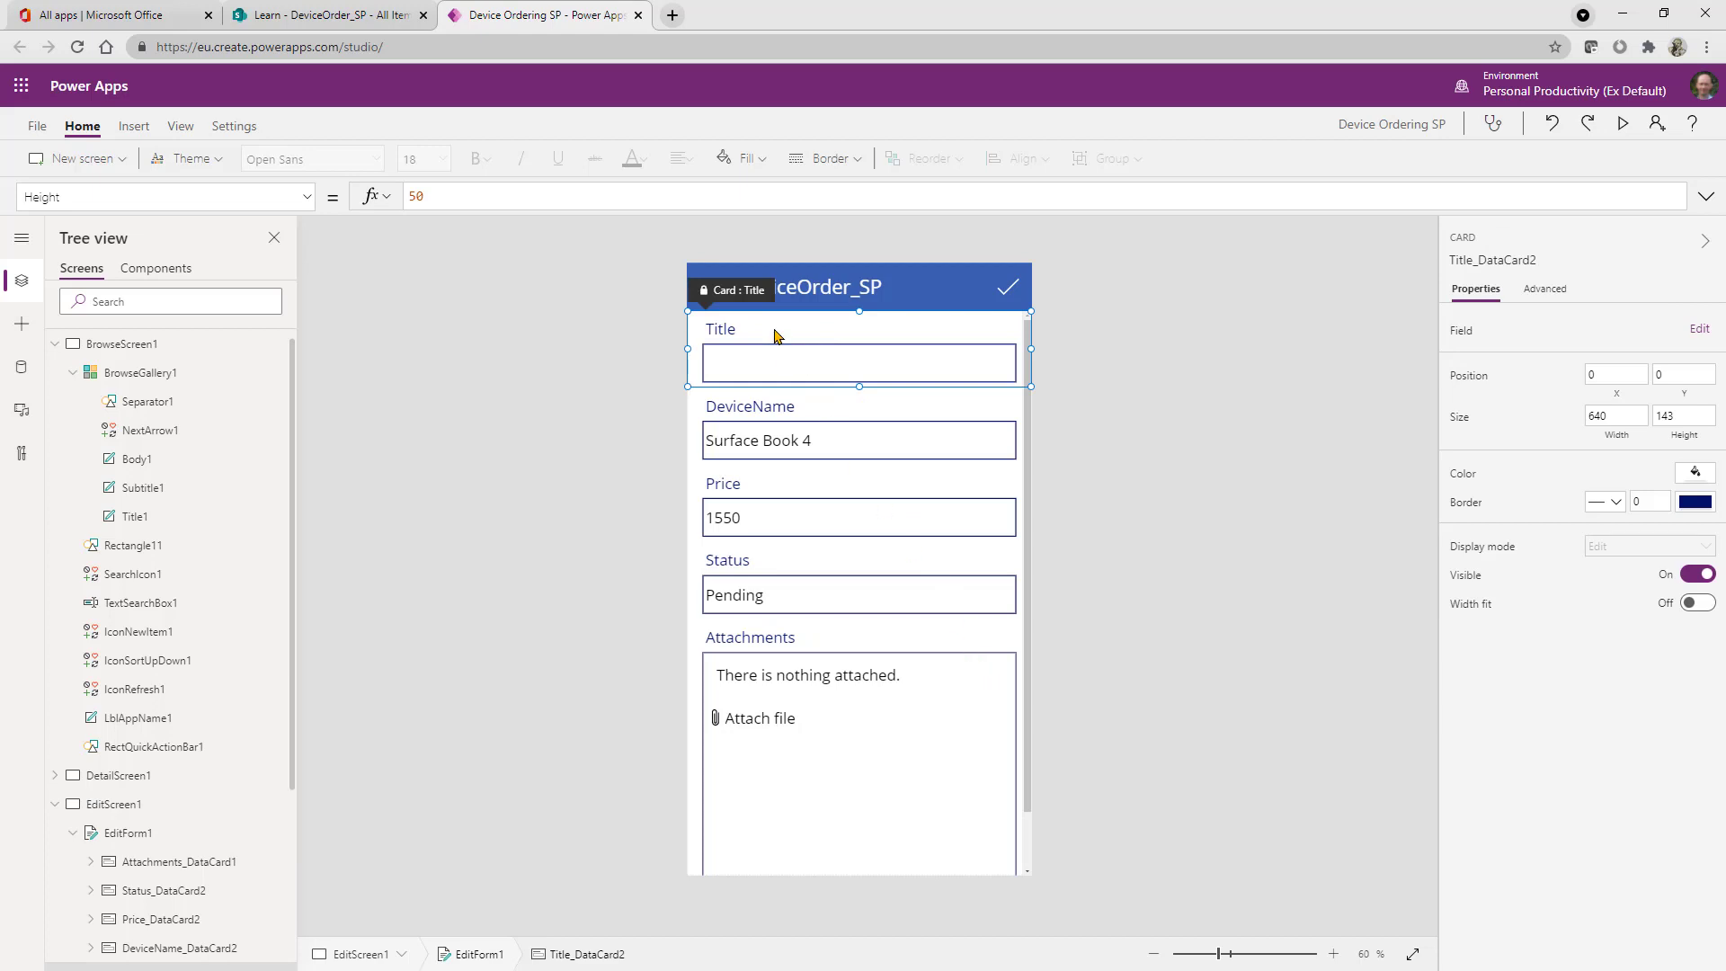
key(Delete)
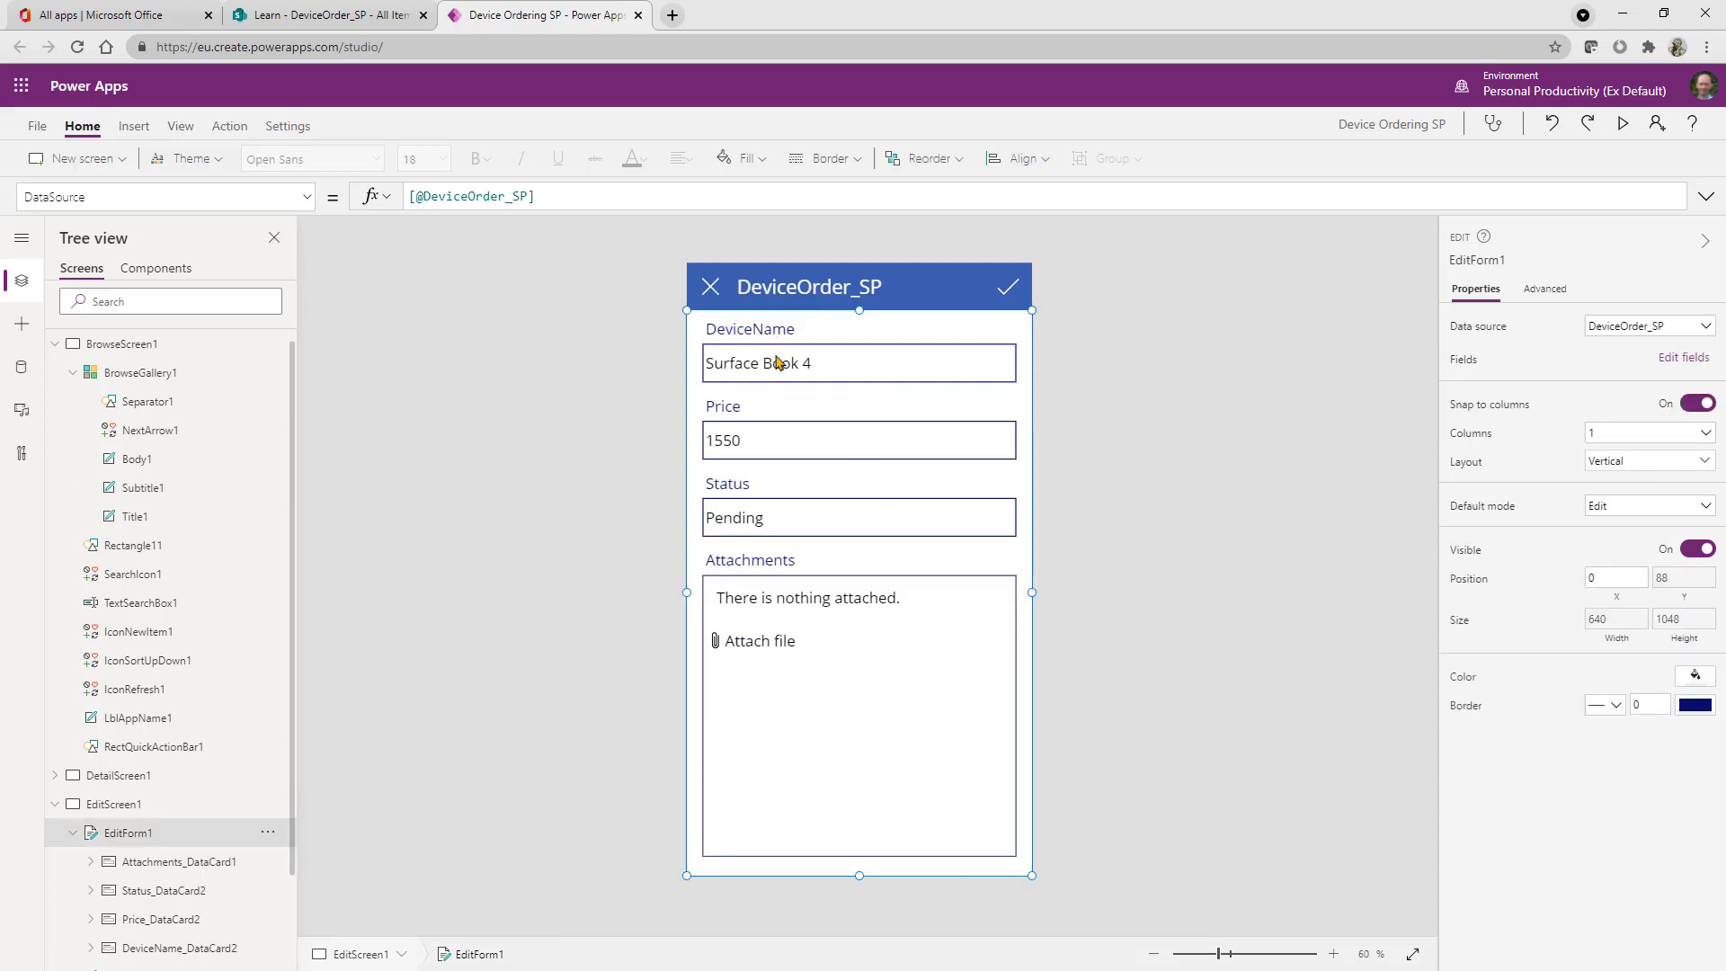
click(788, 568)
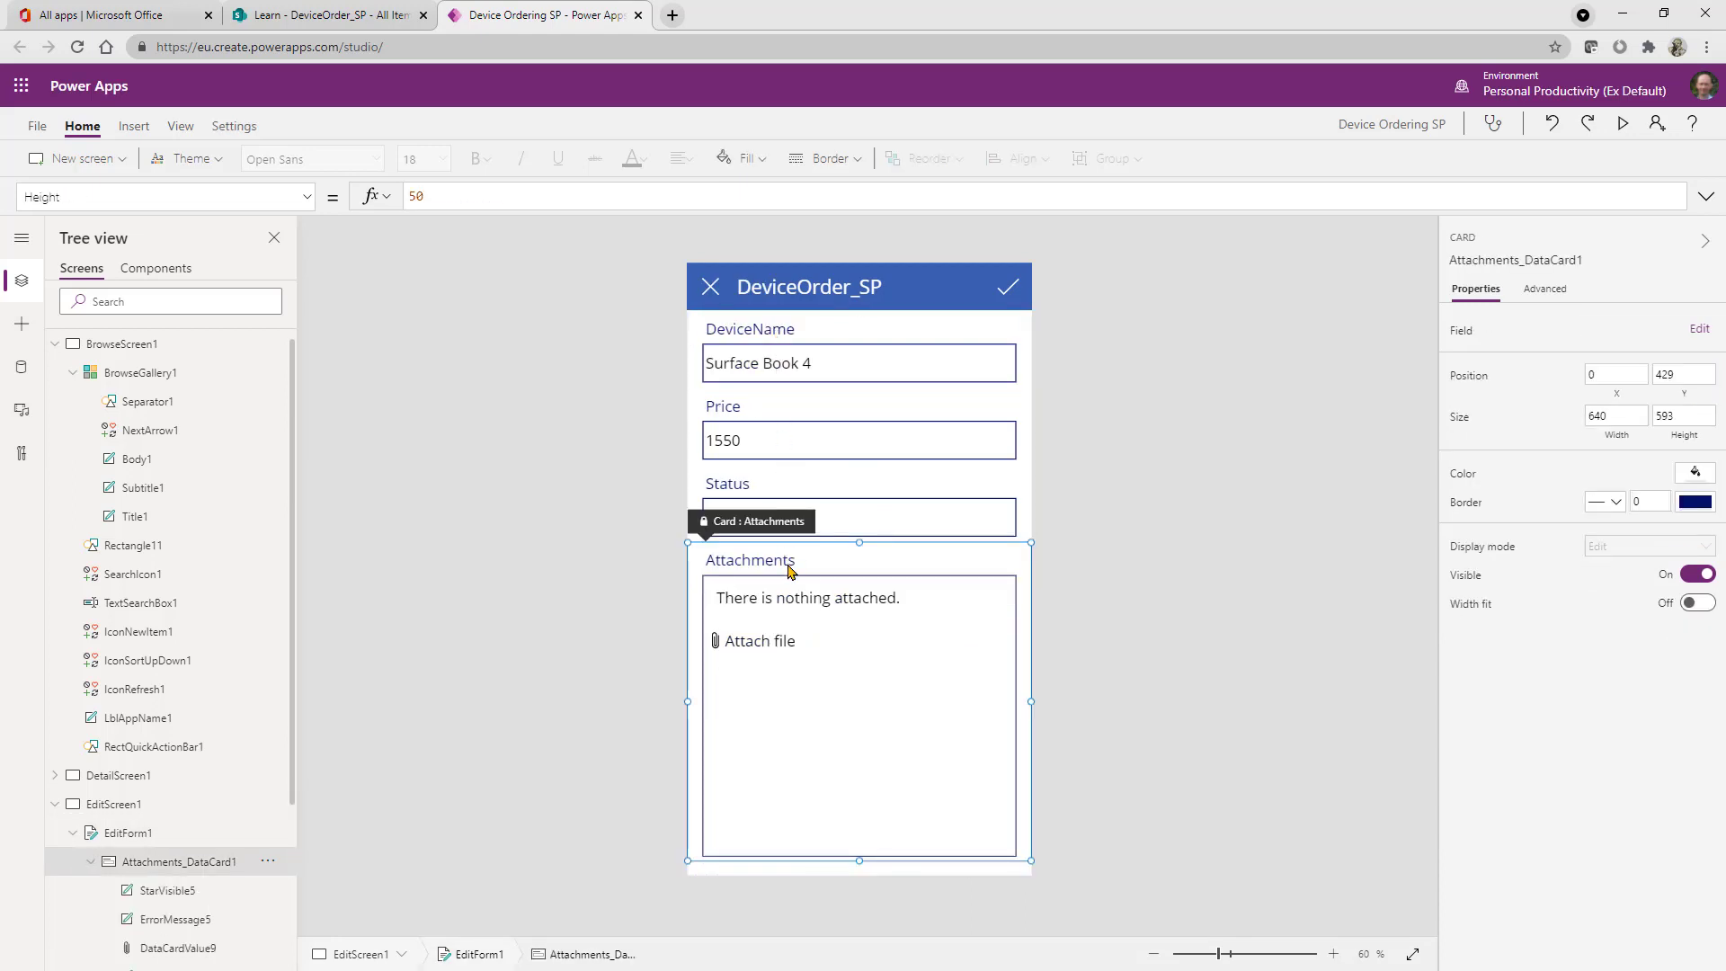
key(Delete)
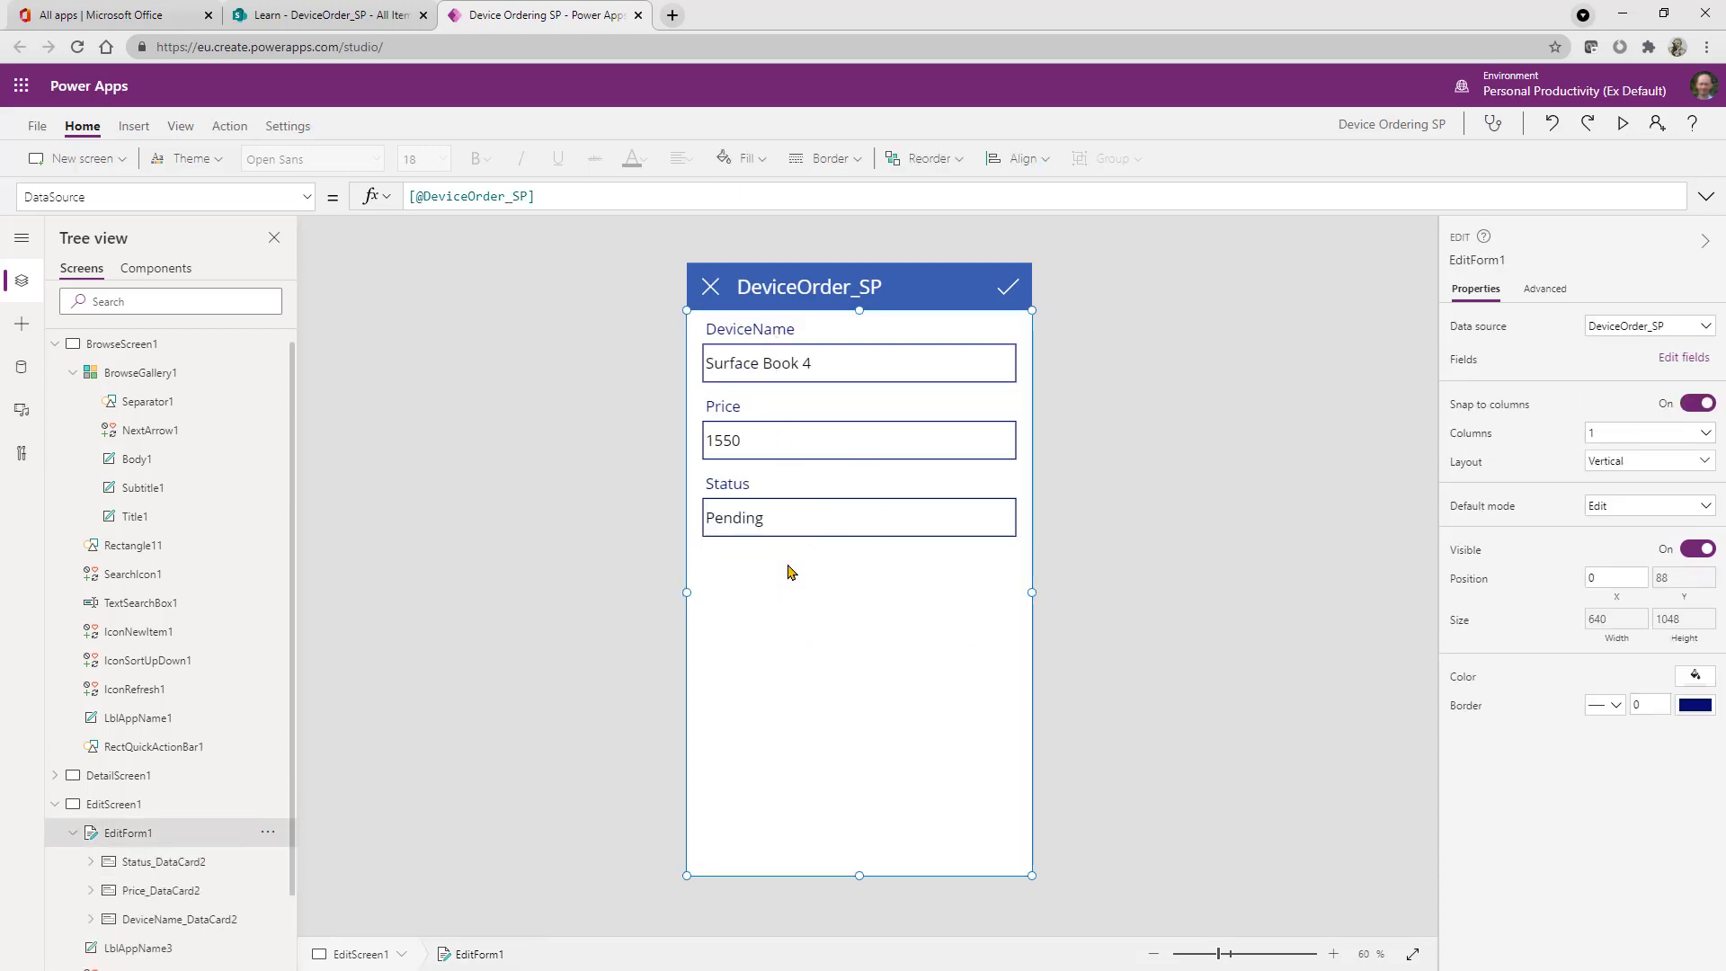
Select the Status card's text input on the edit form and unlock the card so its advanced properties can be changed.
click(805, 521)
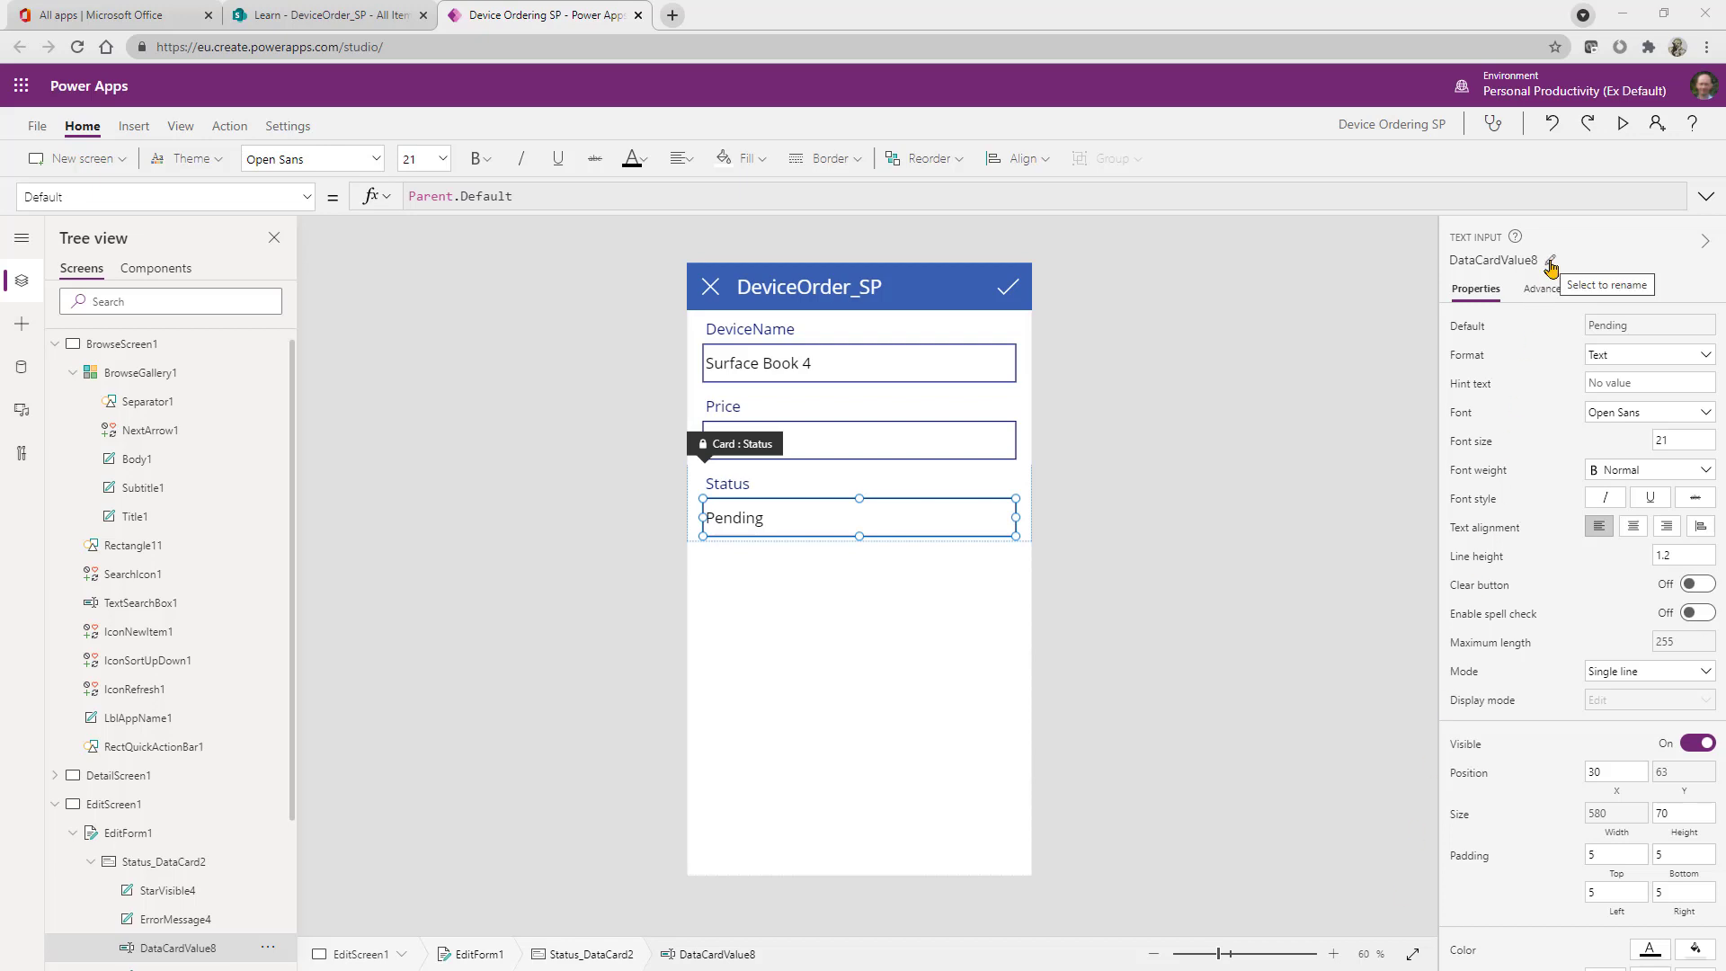
click(1550, 267)
click(1653, 278)
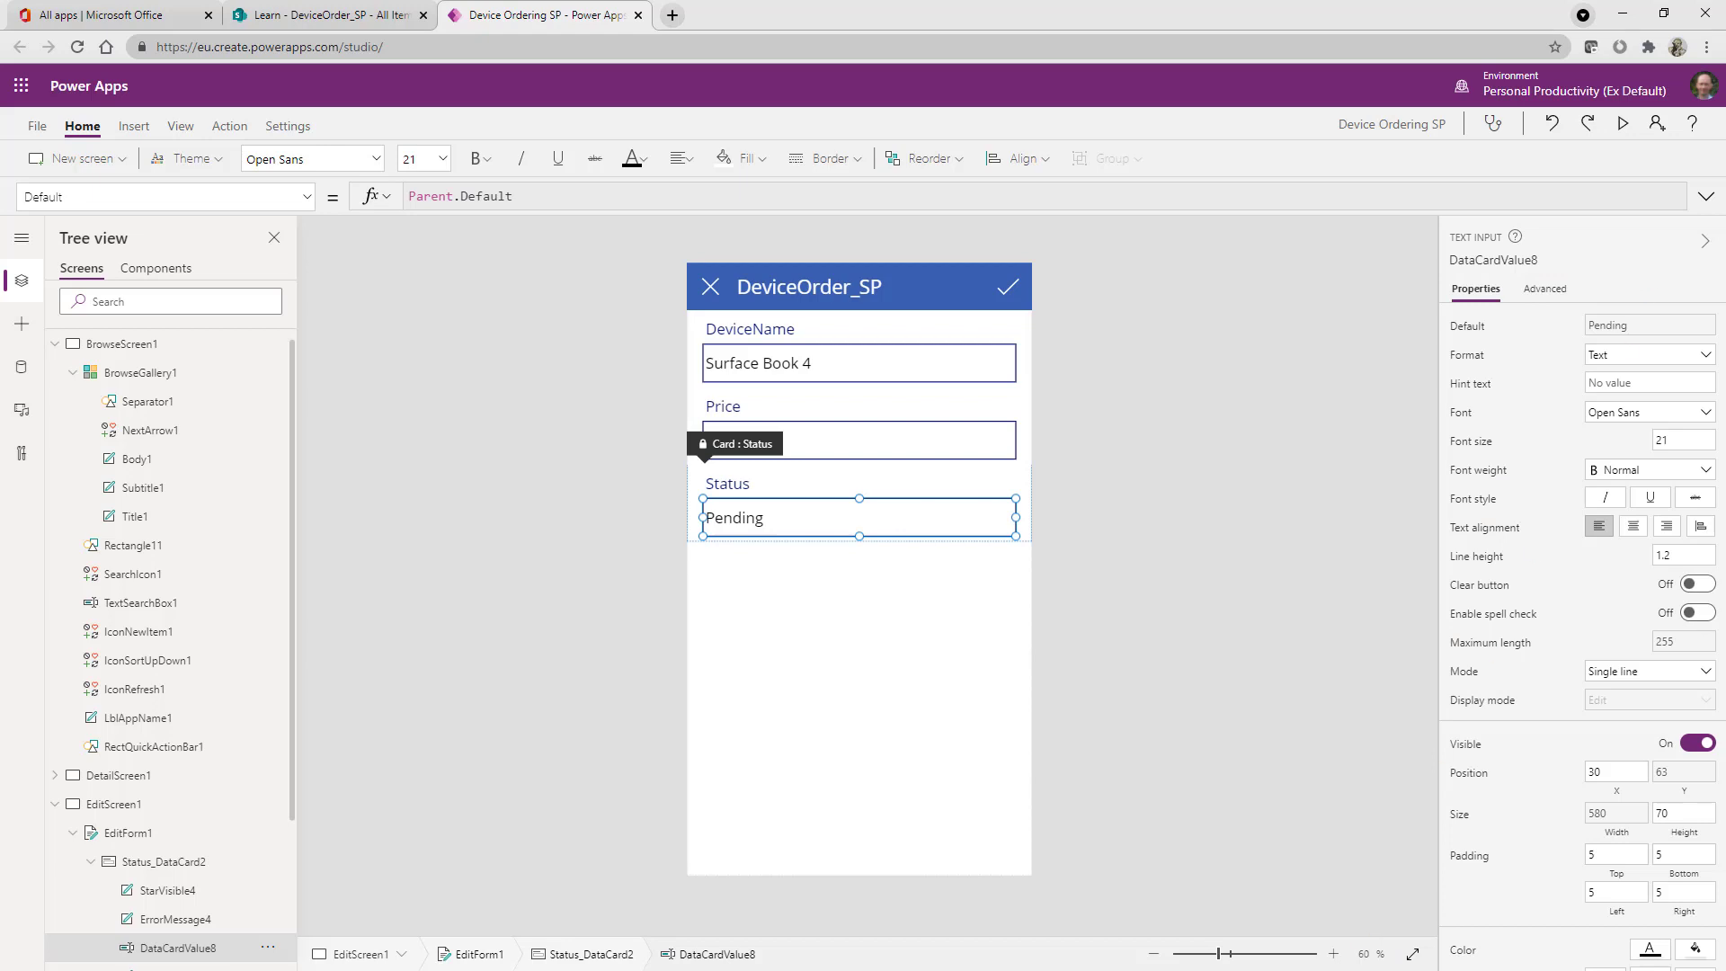
click(1554, 288)
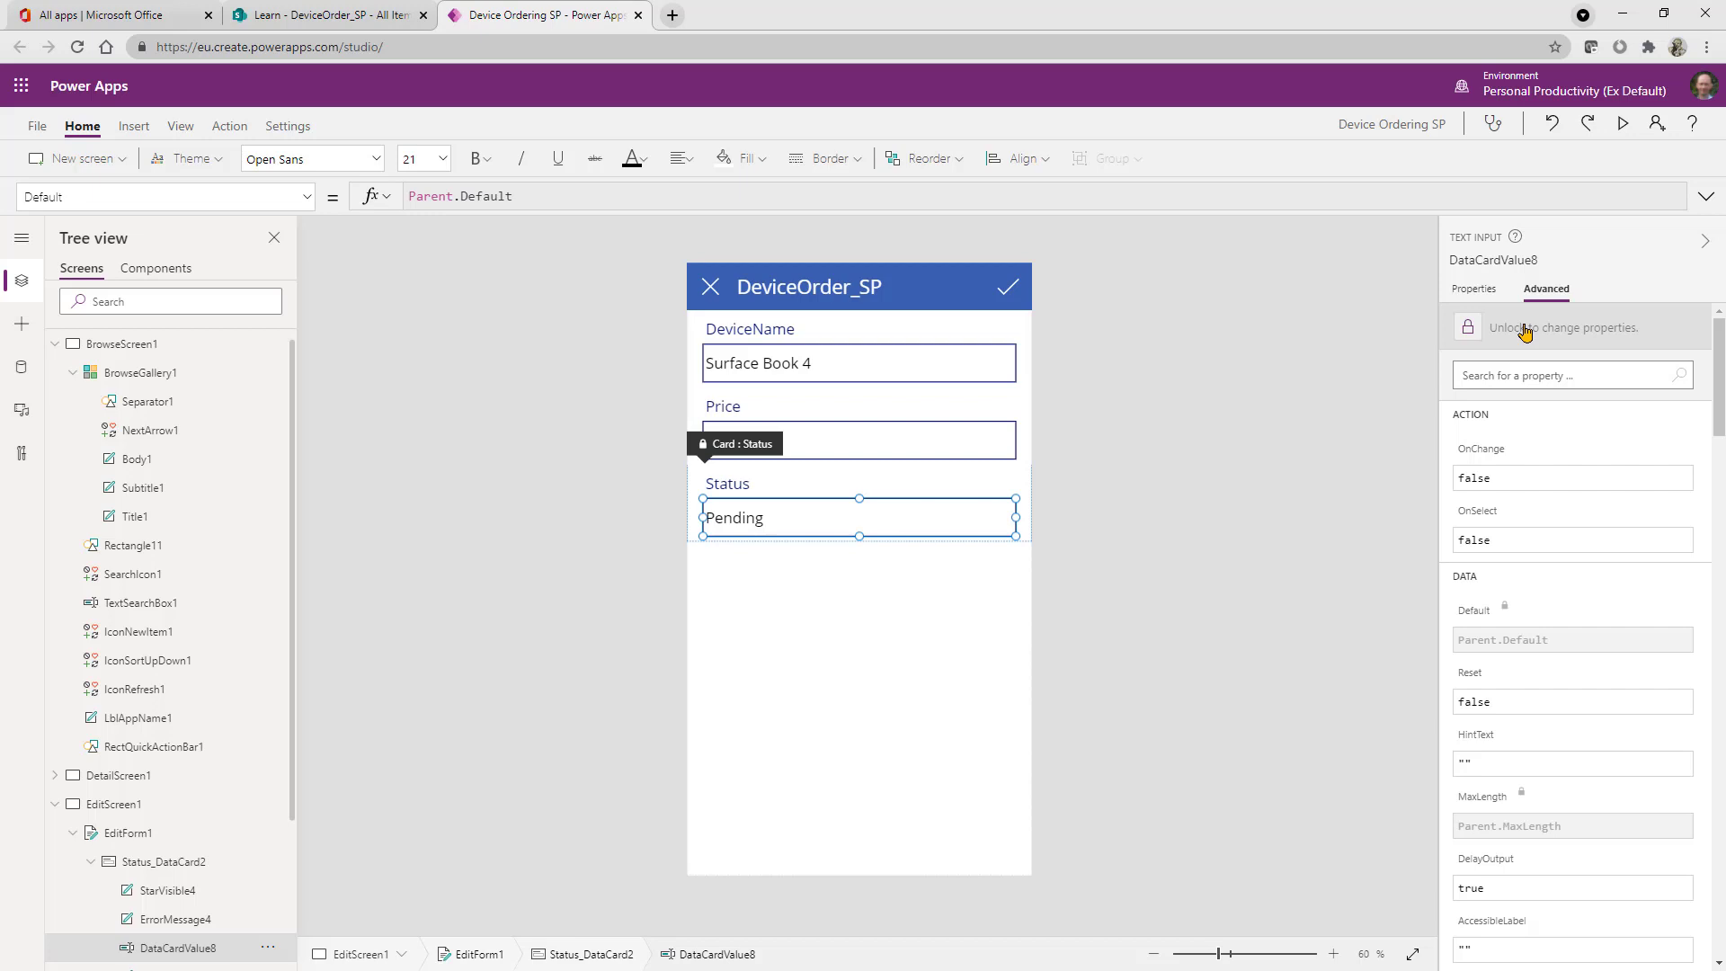
click(1525, 330)
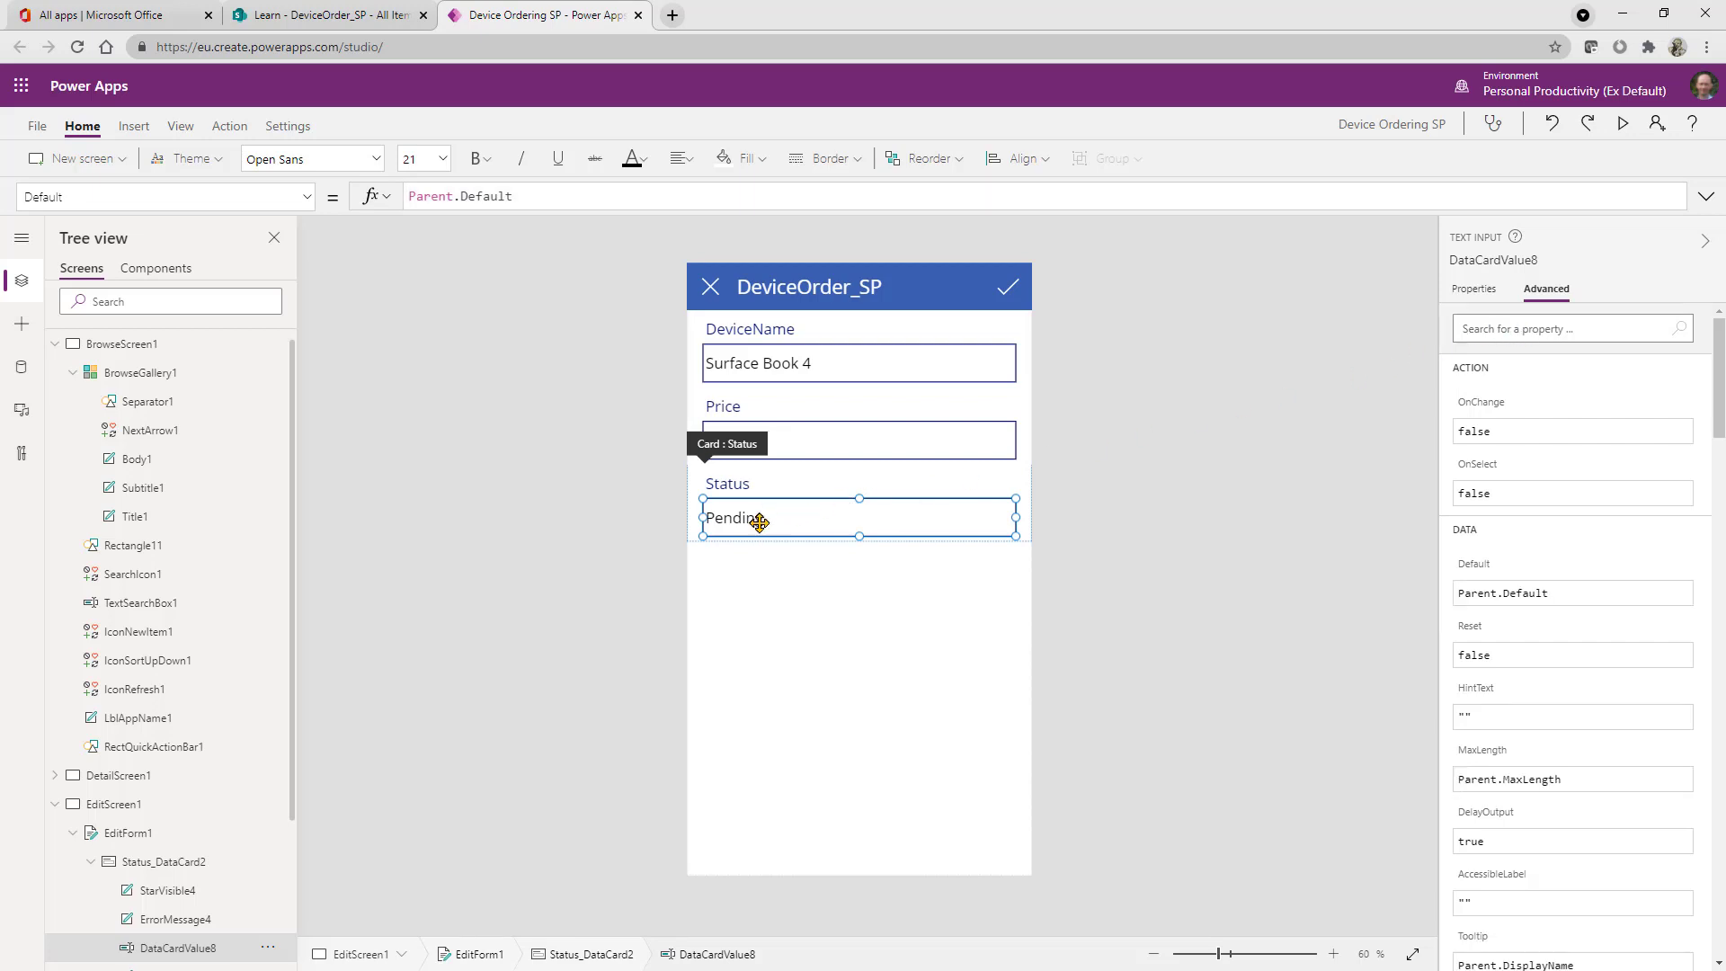
Set the Status input's Default formula to If(EditForm1.Mode=FormMode.New,"Pending",Parent.Default).
triple_click(424, 196)
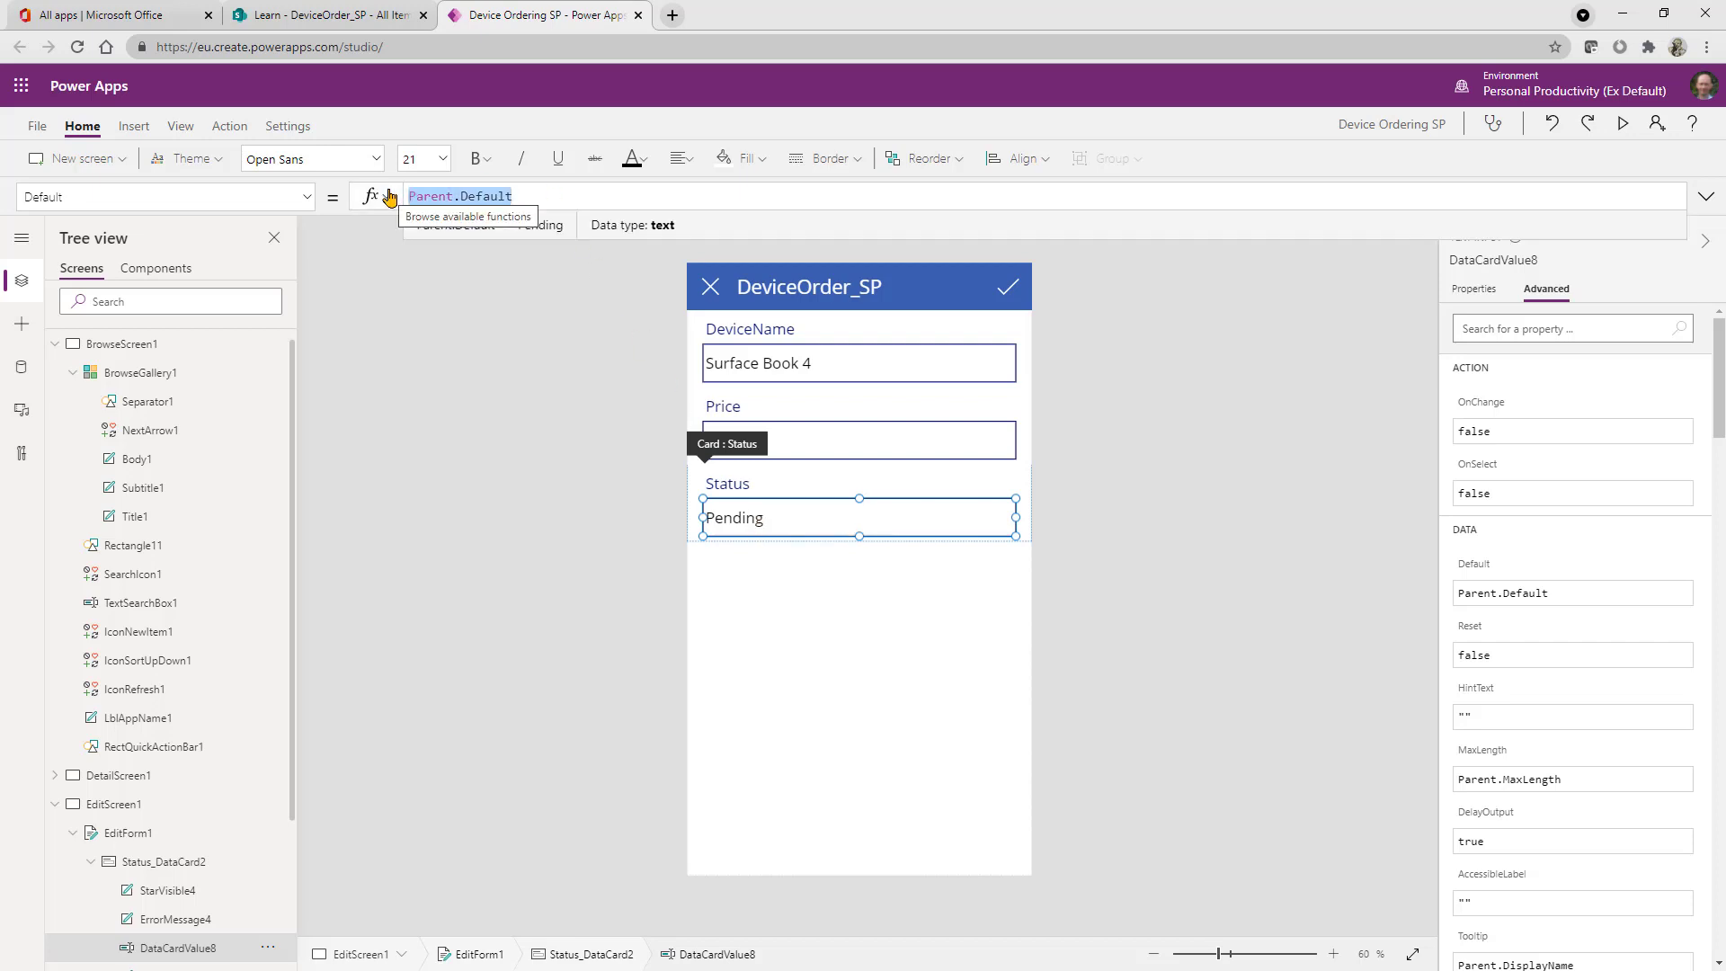
text(If()
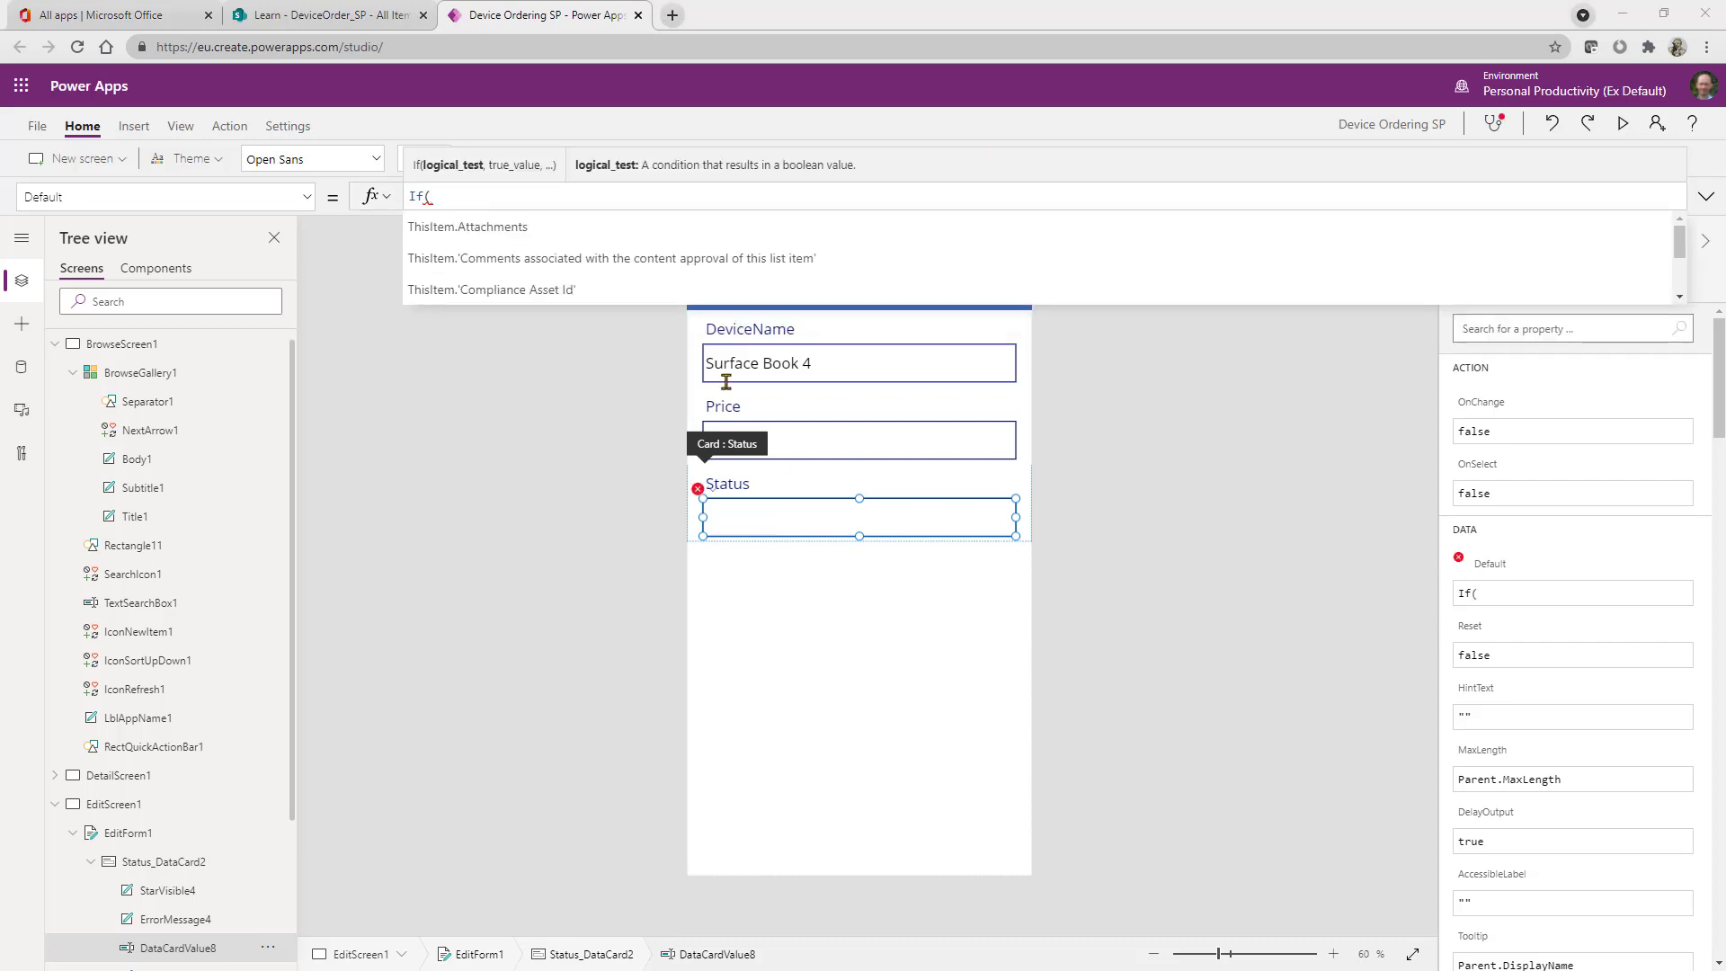
text(edit)
key(Down)
key(Return)
text(.mo)
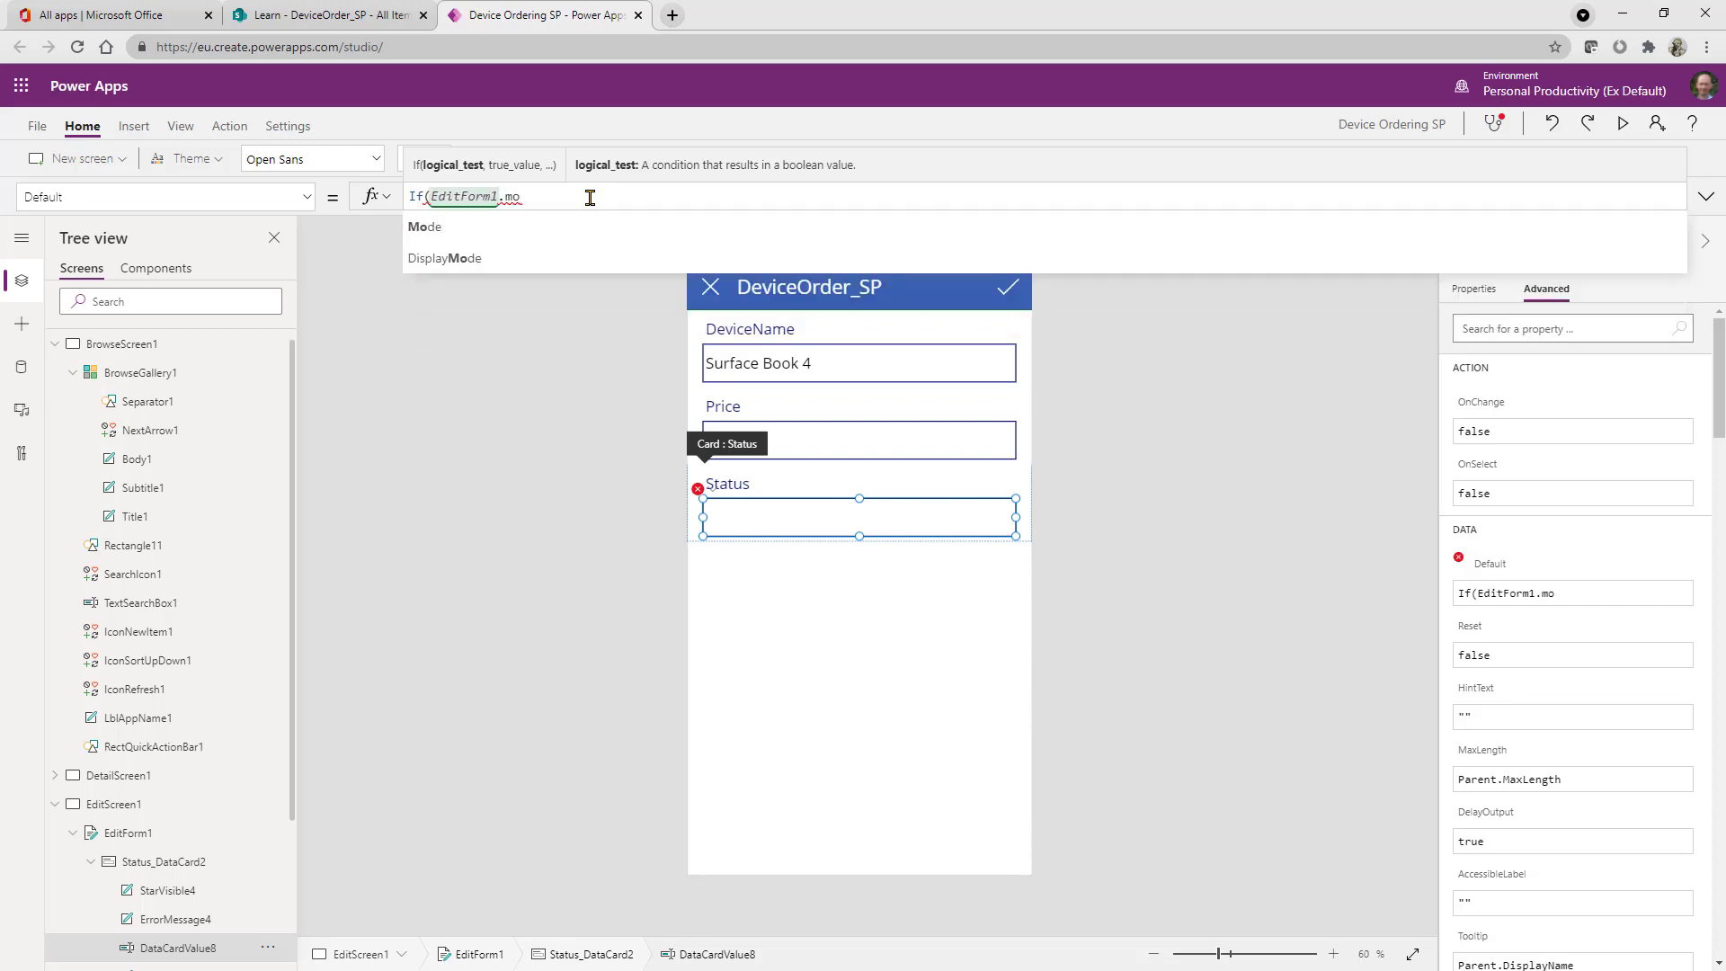
click(654, 228)
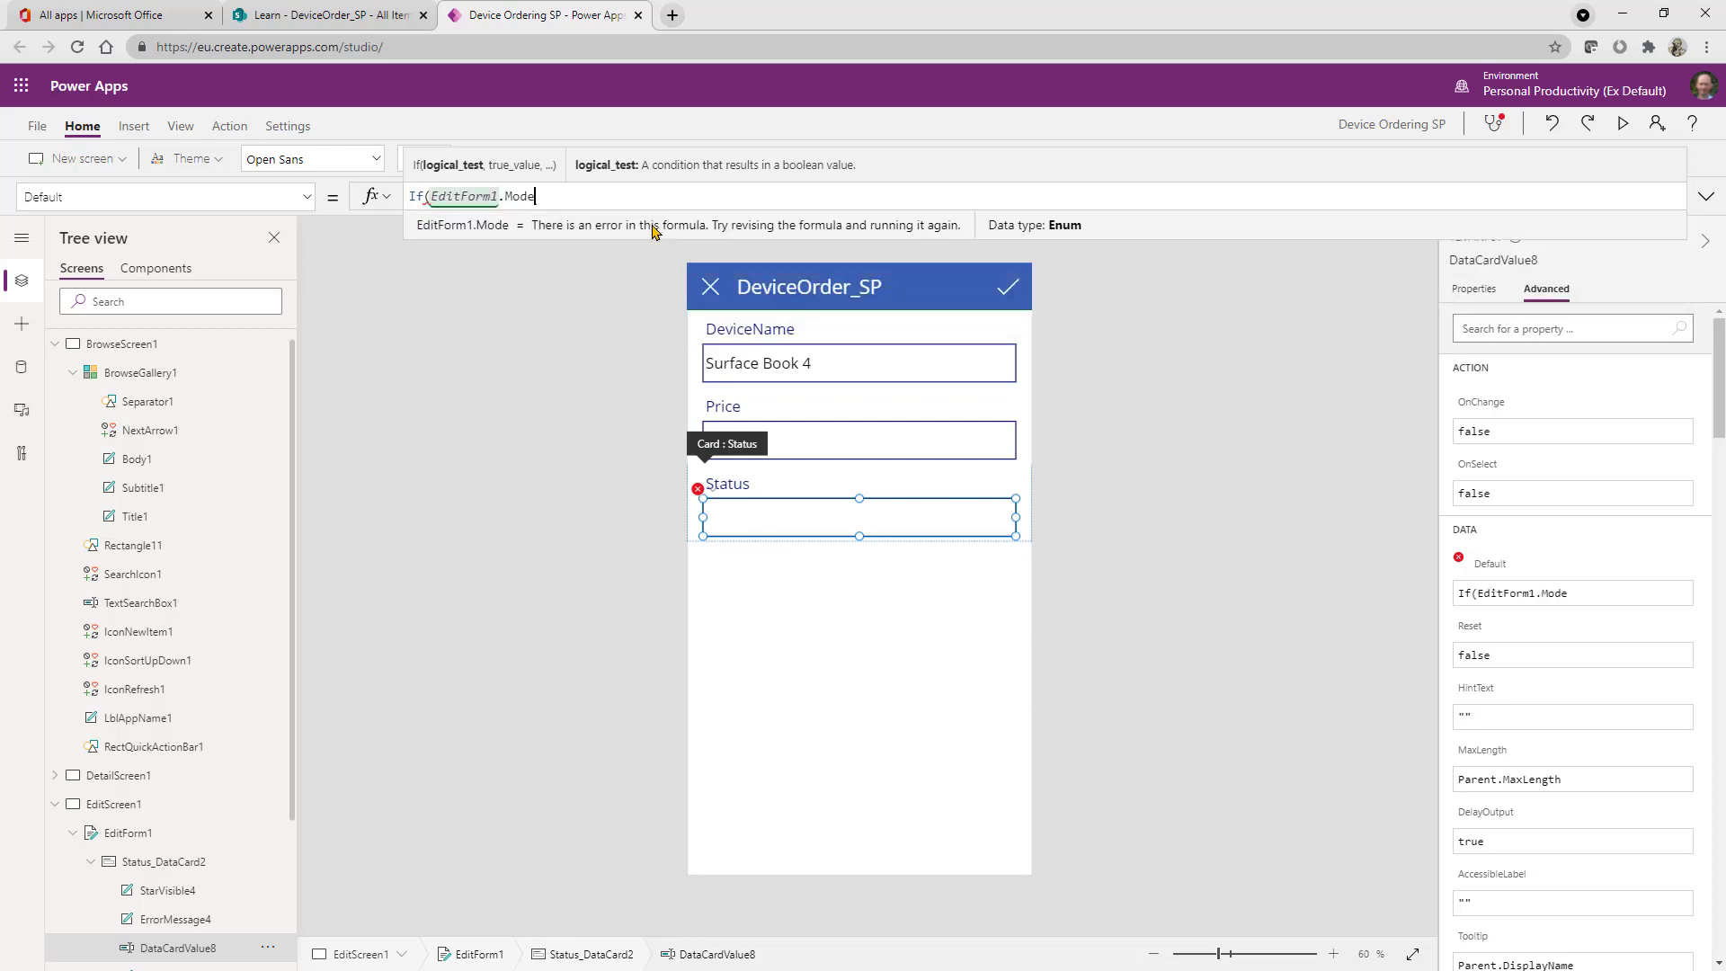
text(=formm)
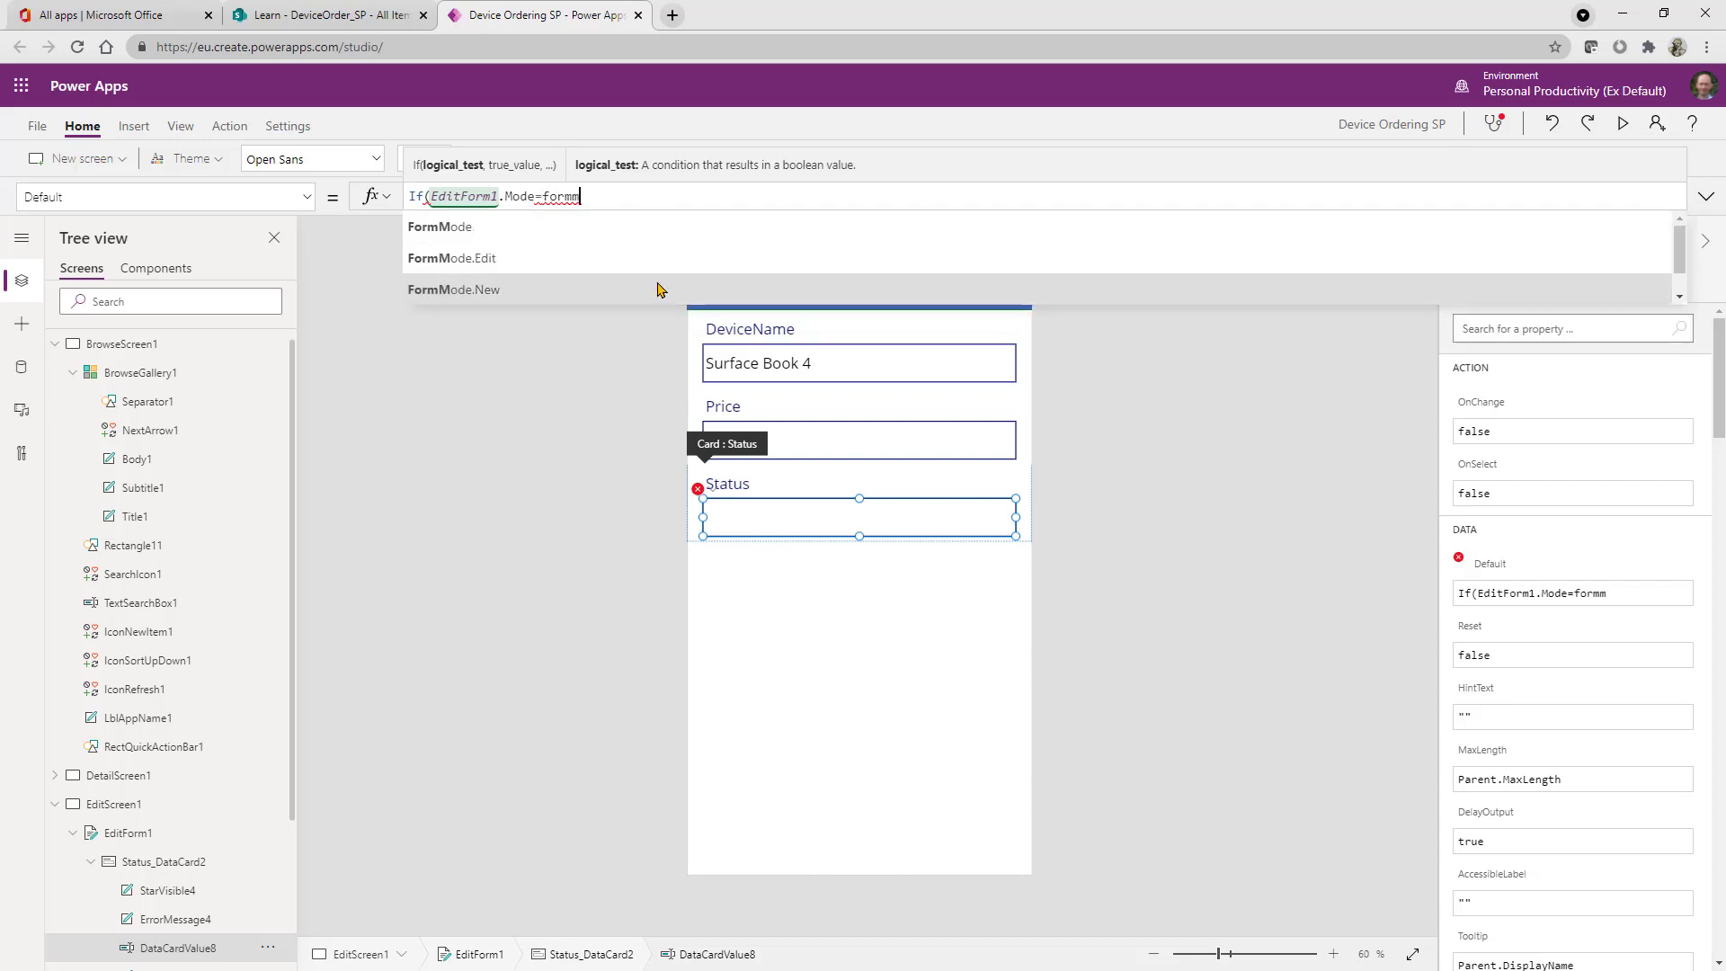
click(657, 289)
text(,)
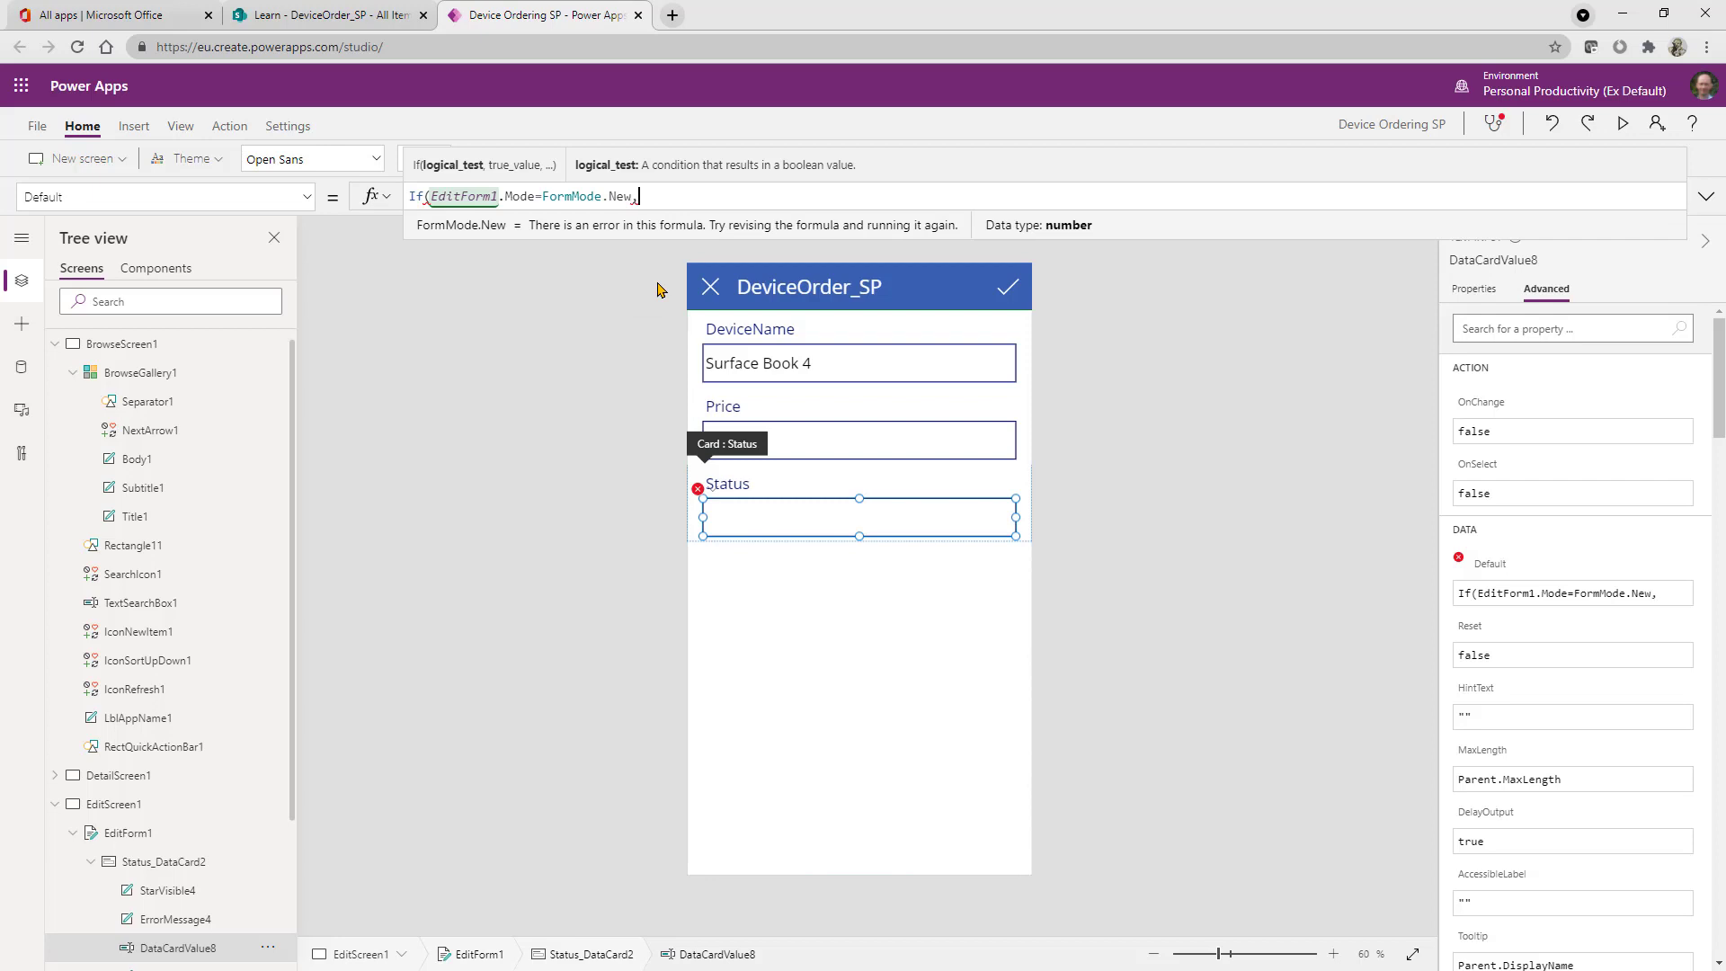
text("Pending")
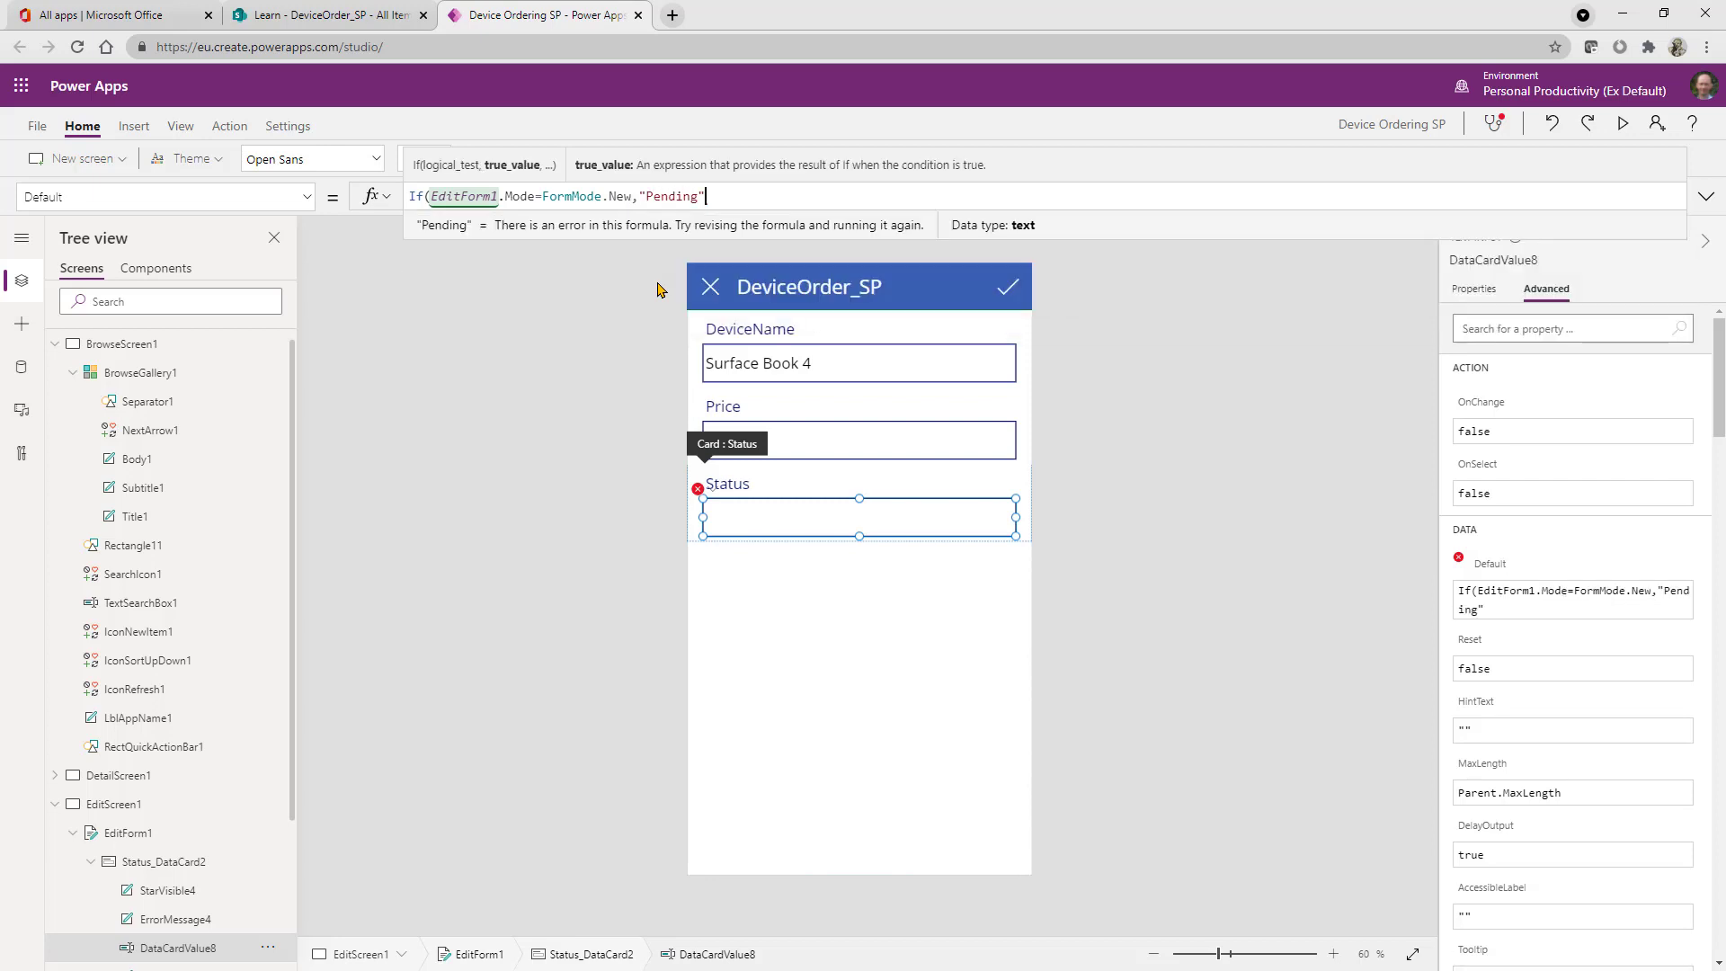
text(,)
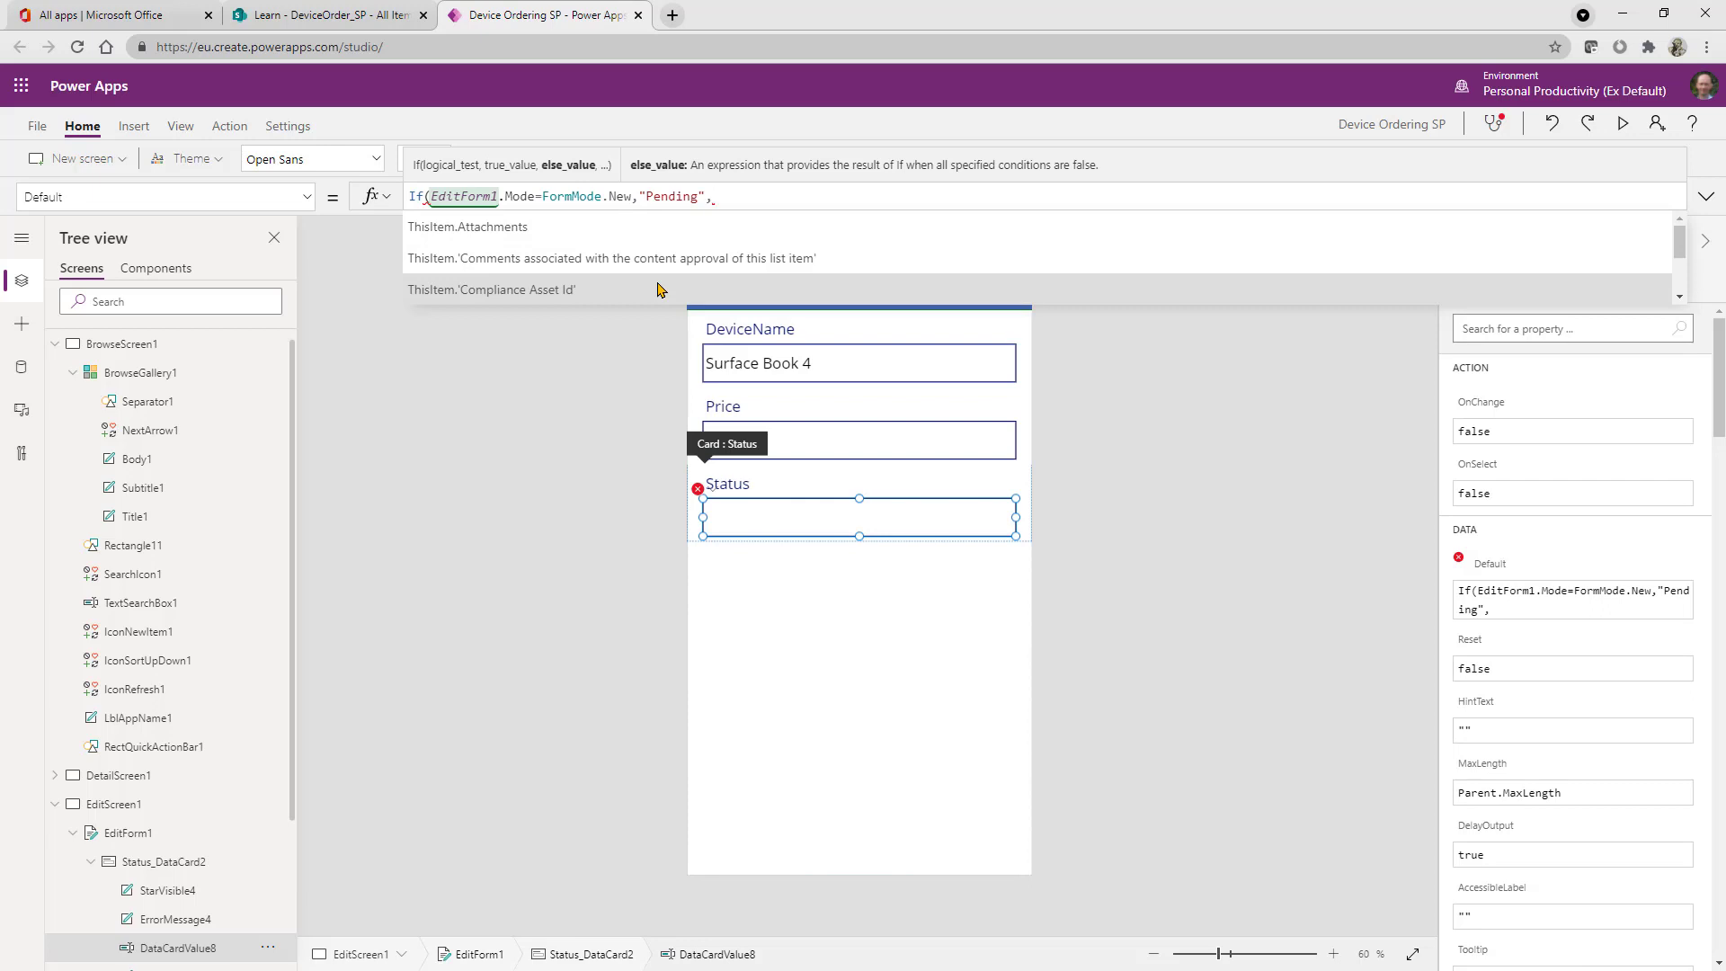
text(par)
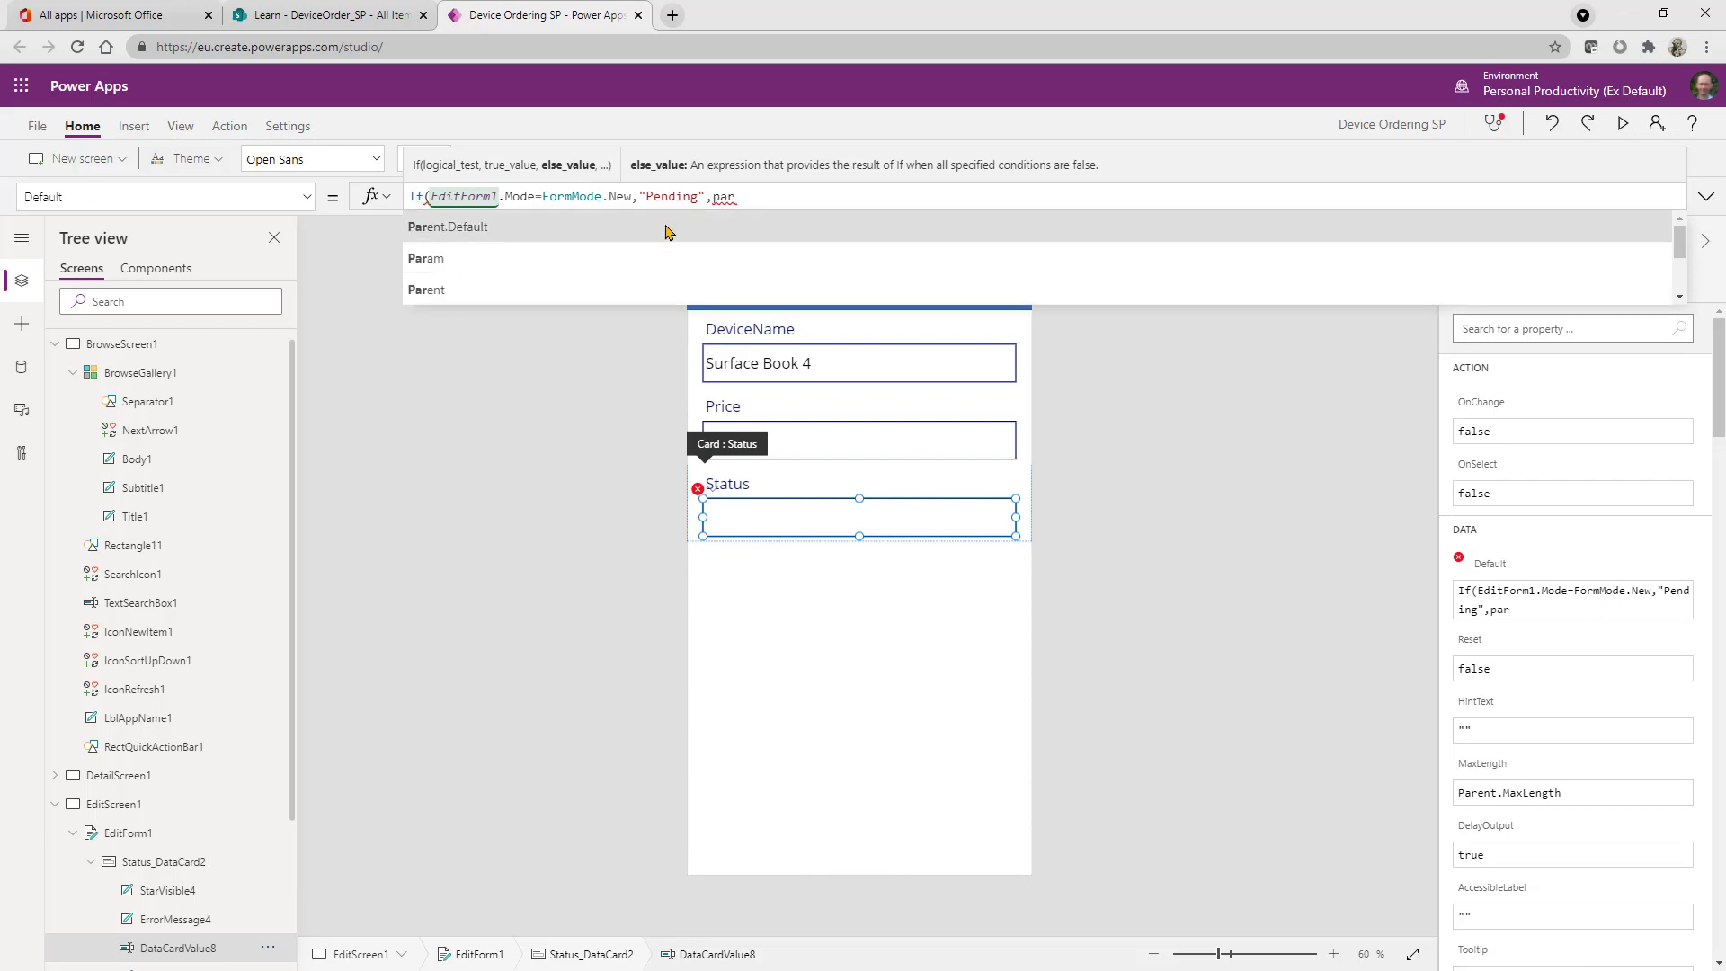
click(667, 228)
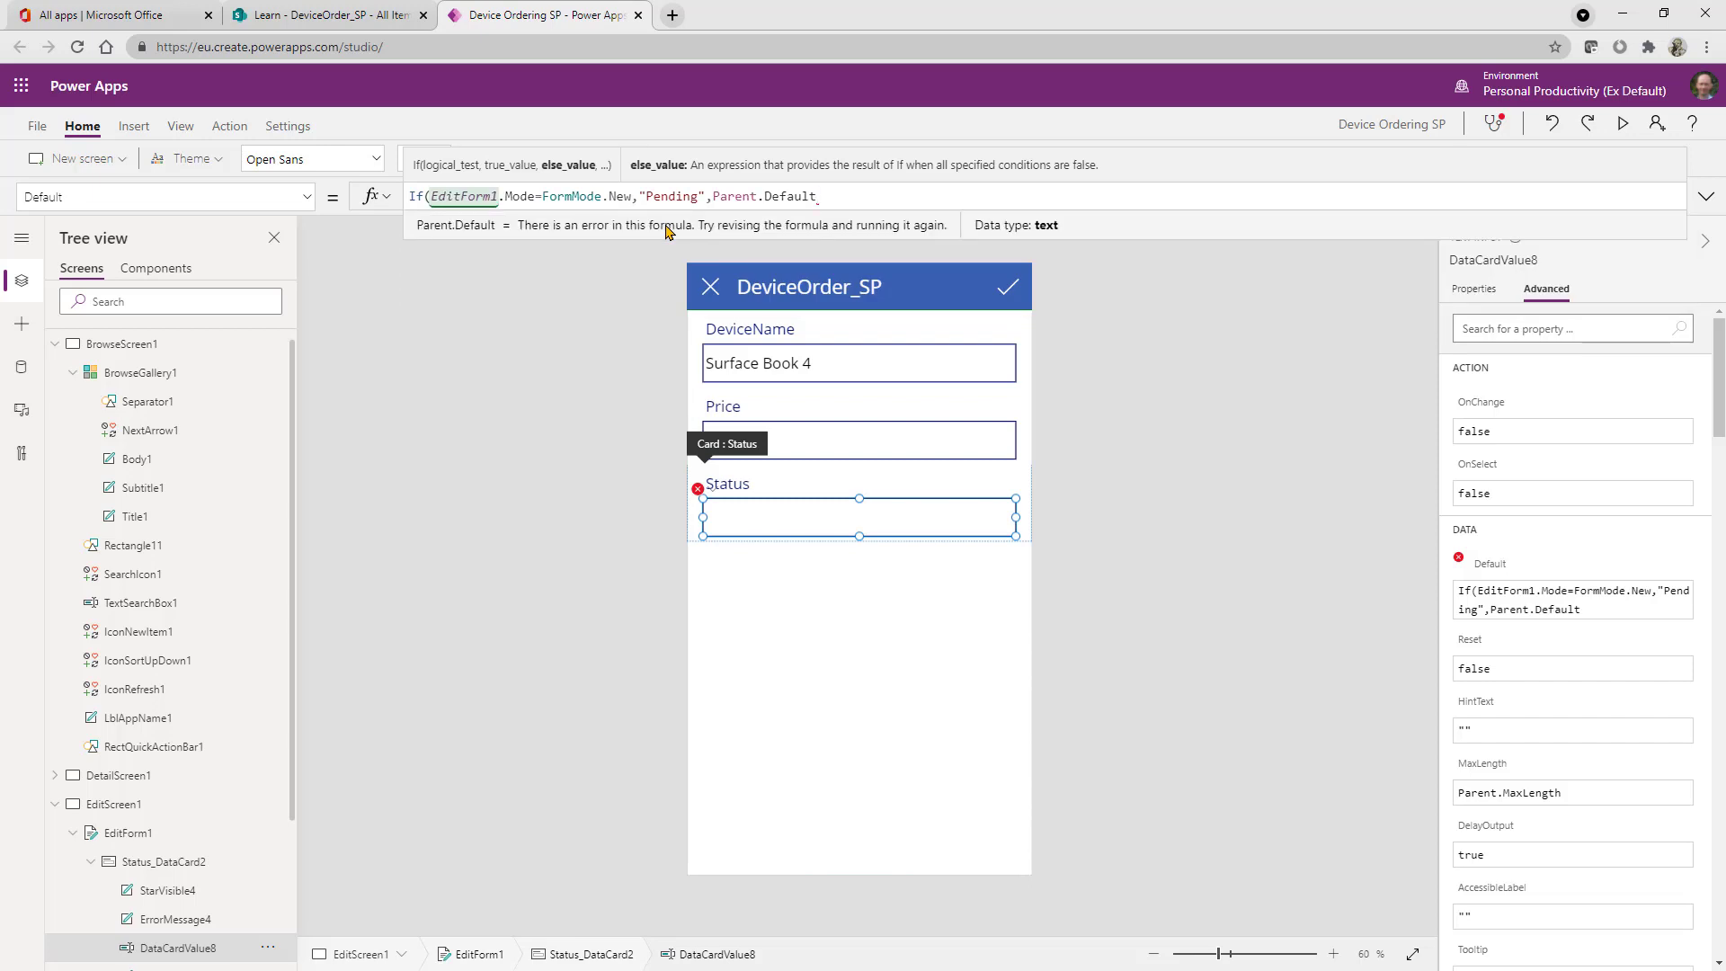
text())
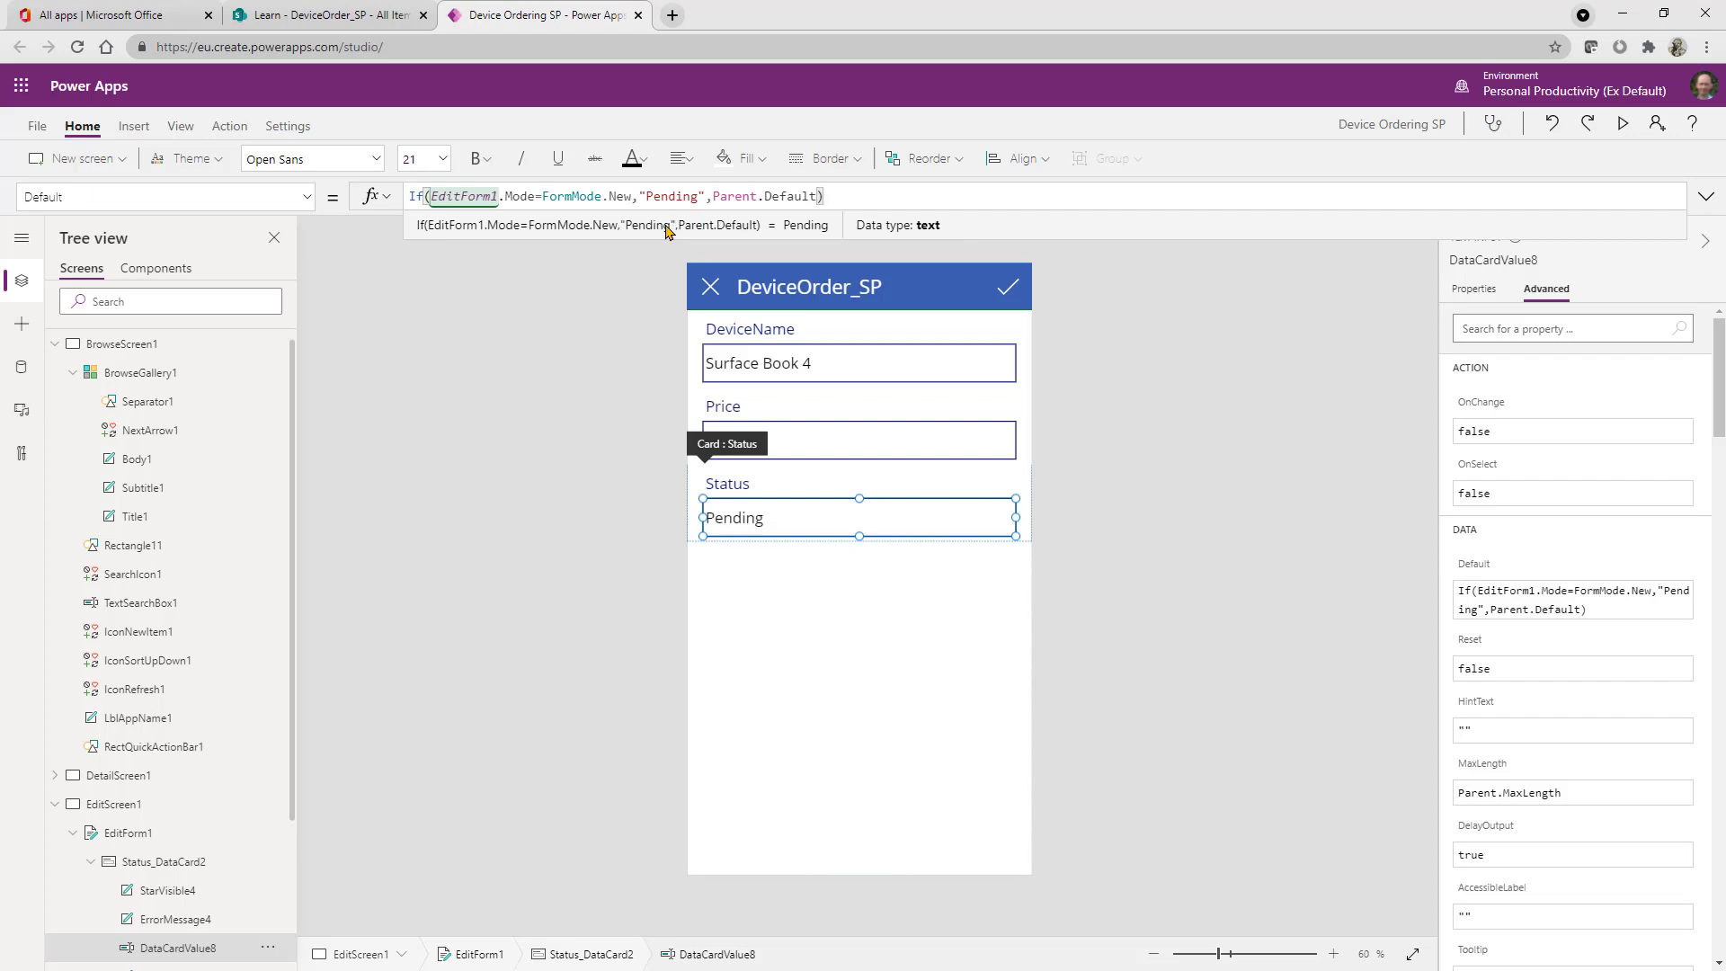
click(904, 603)
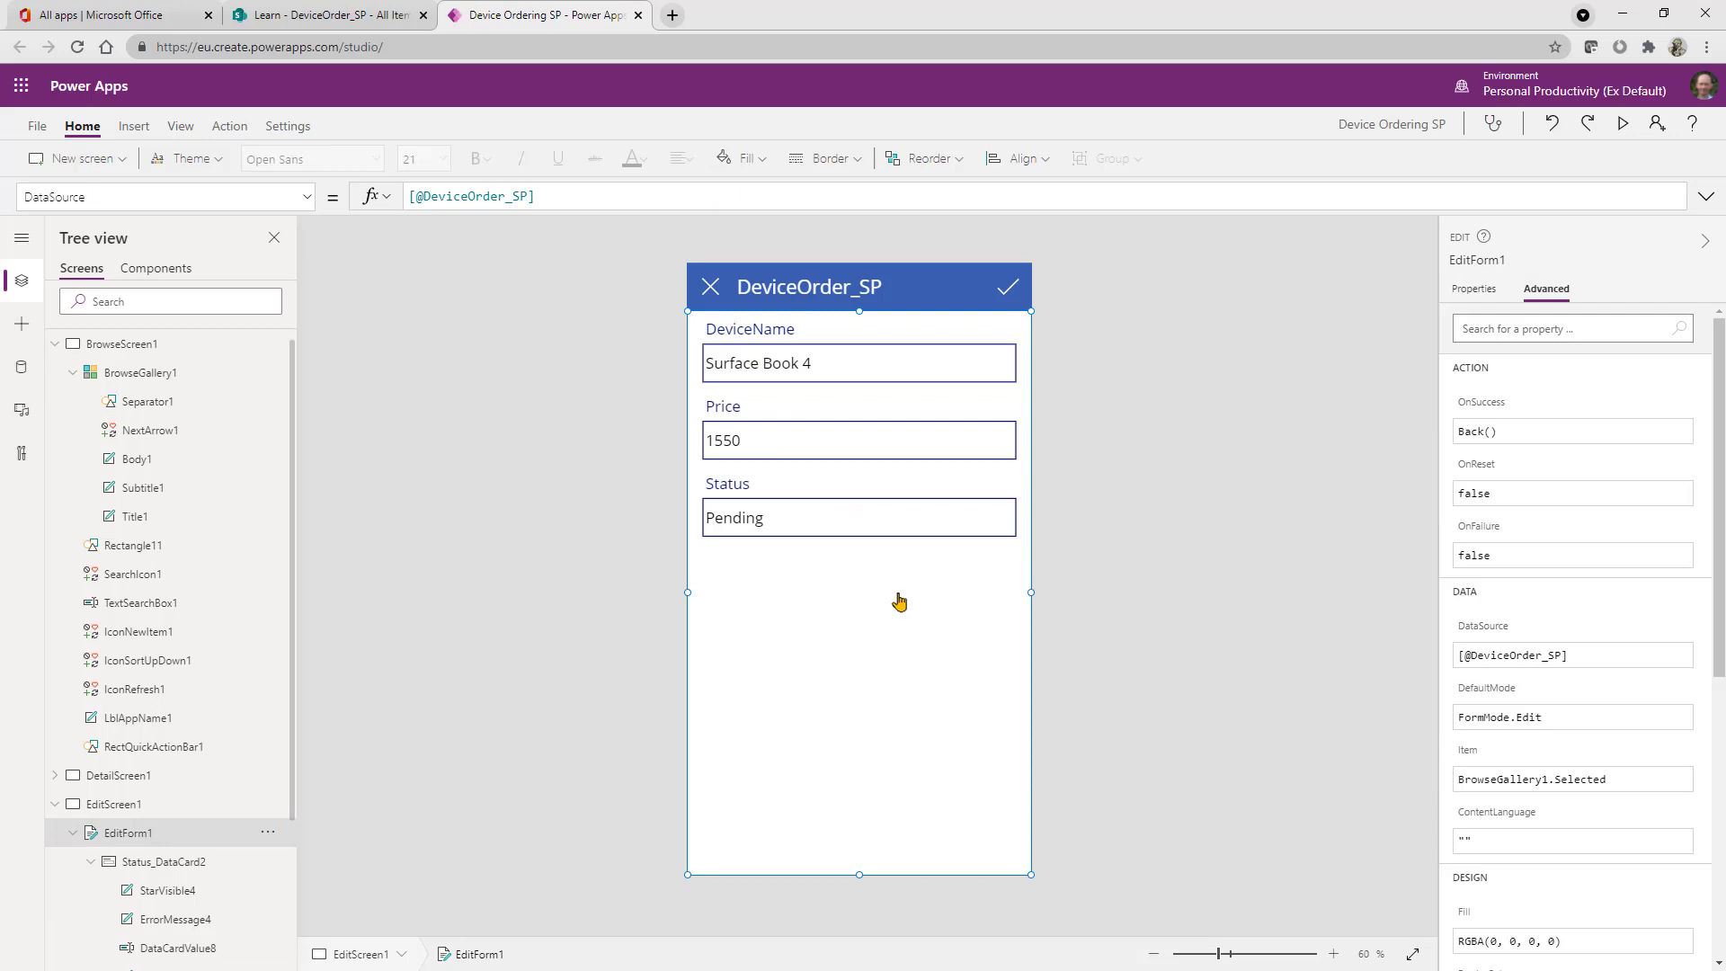
Save the Device Ordering SP app and publish this version.
click(39, 129)
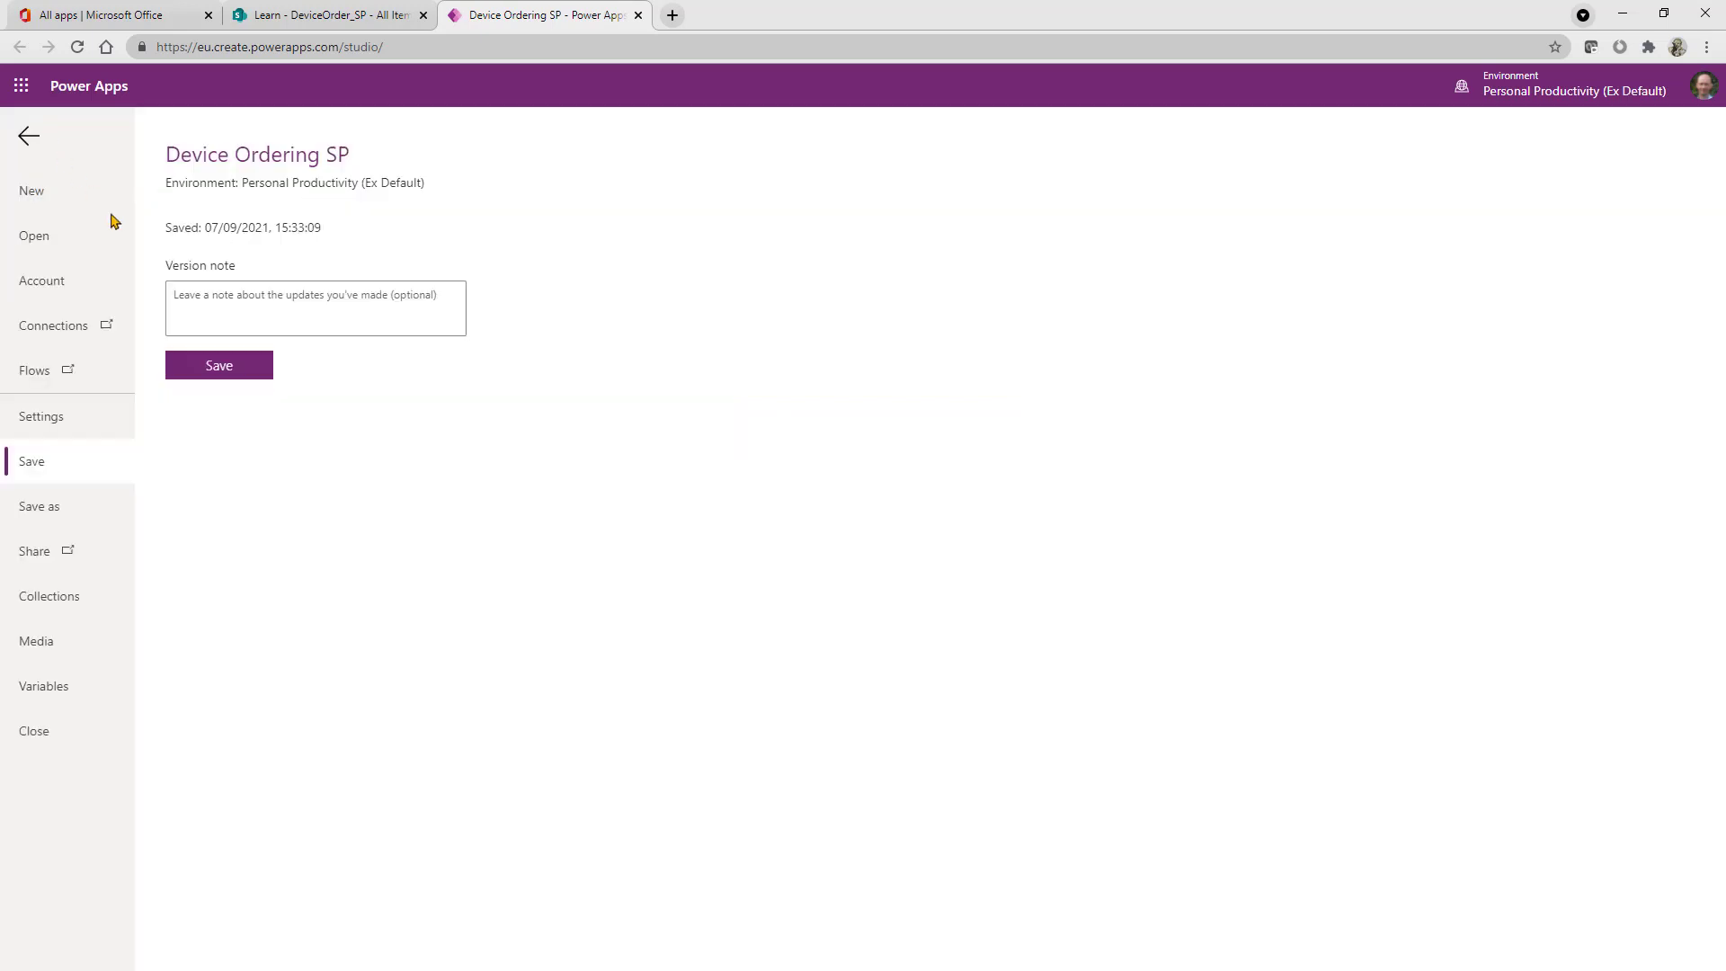
click(229, 366)
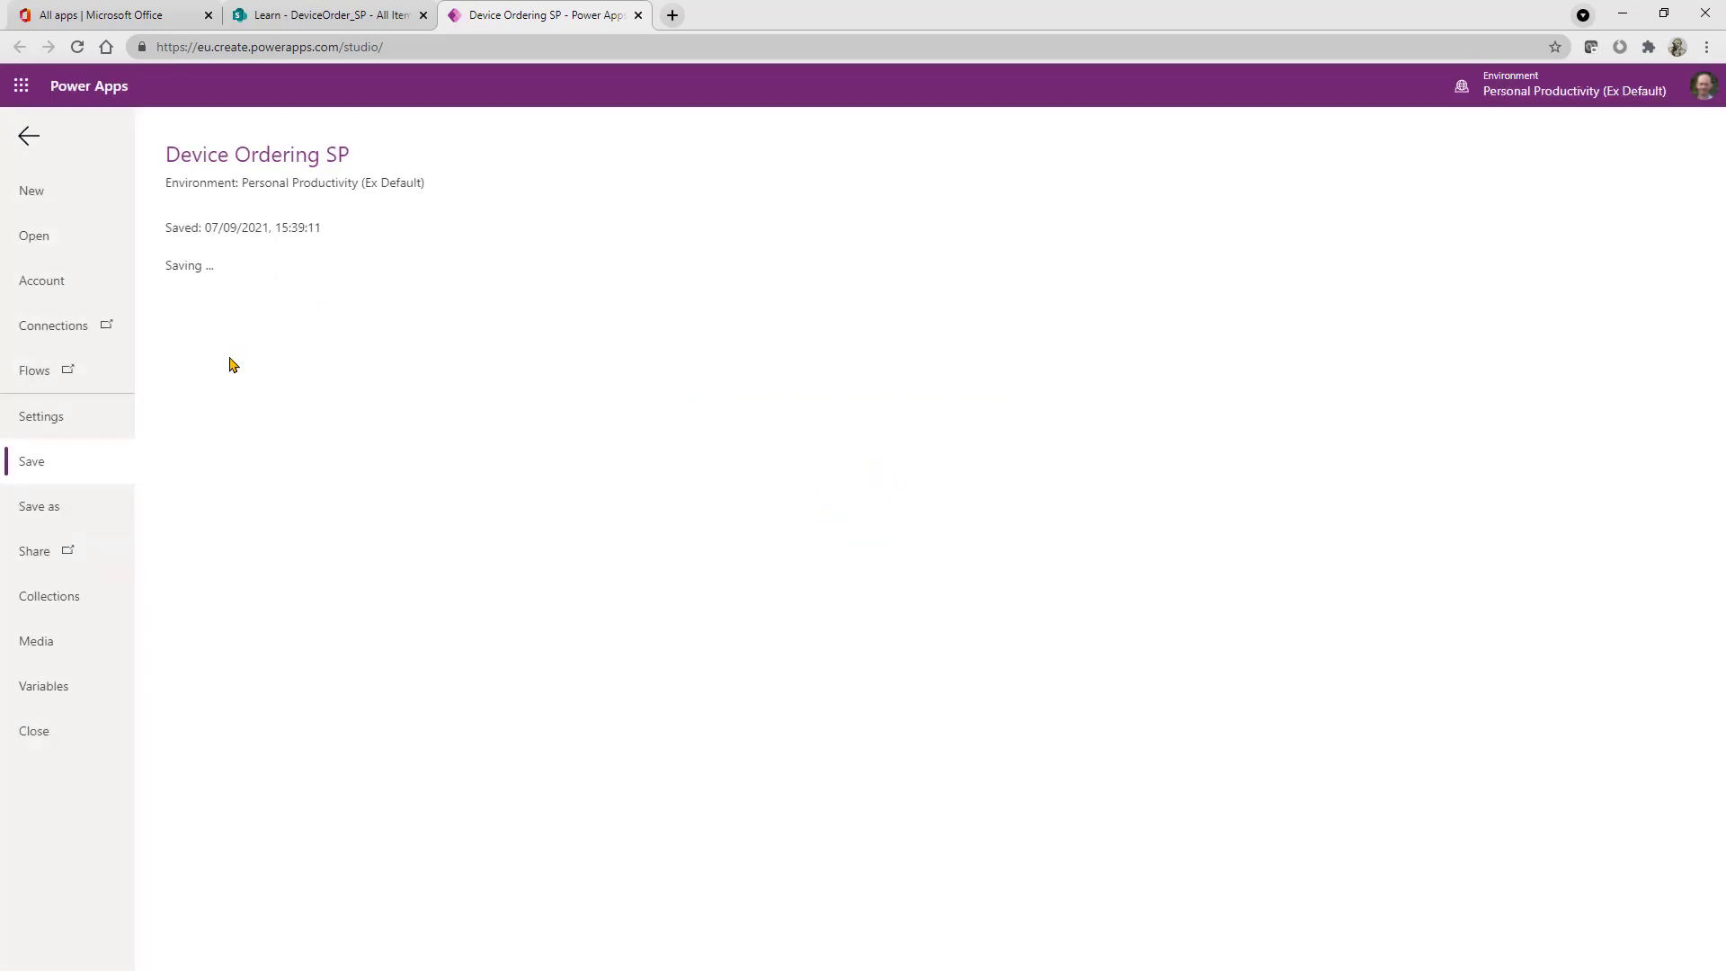
click(229, 325)
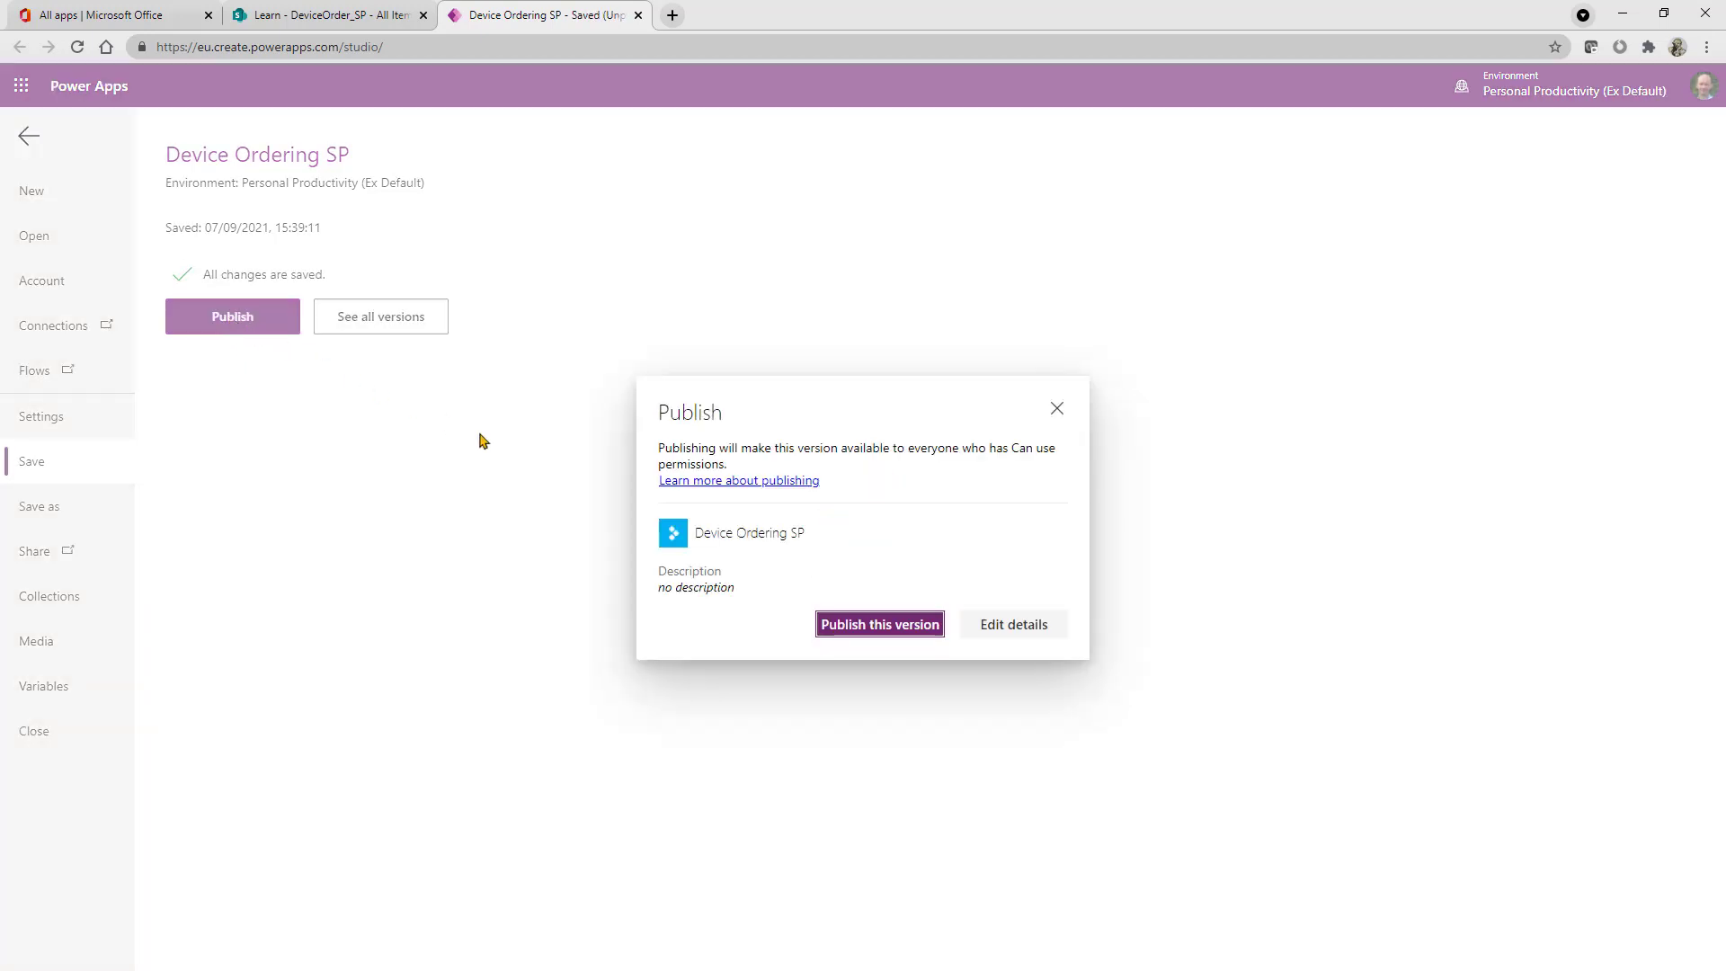
click(883, 626)
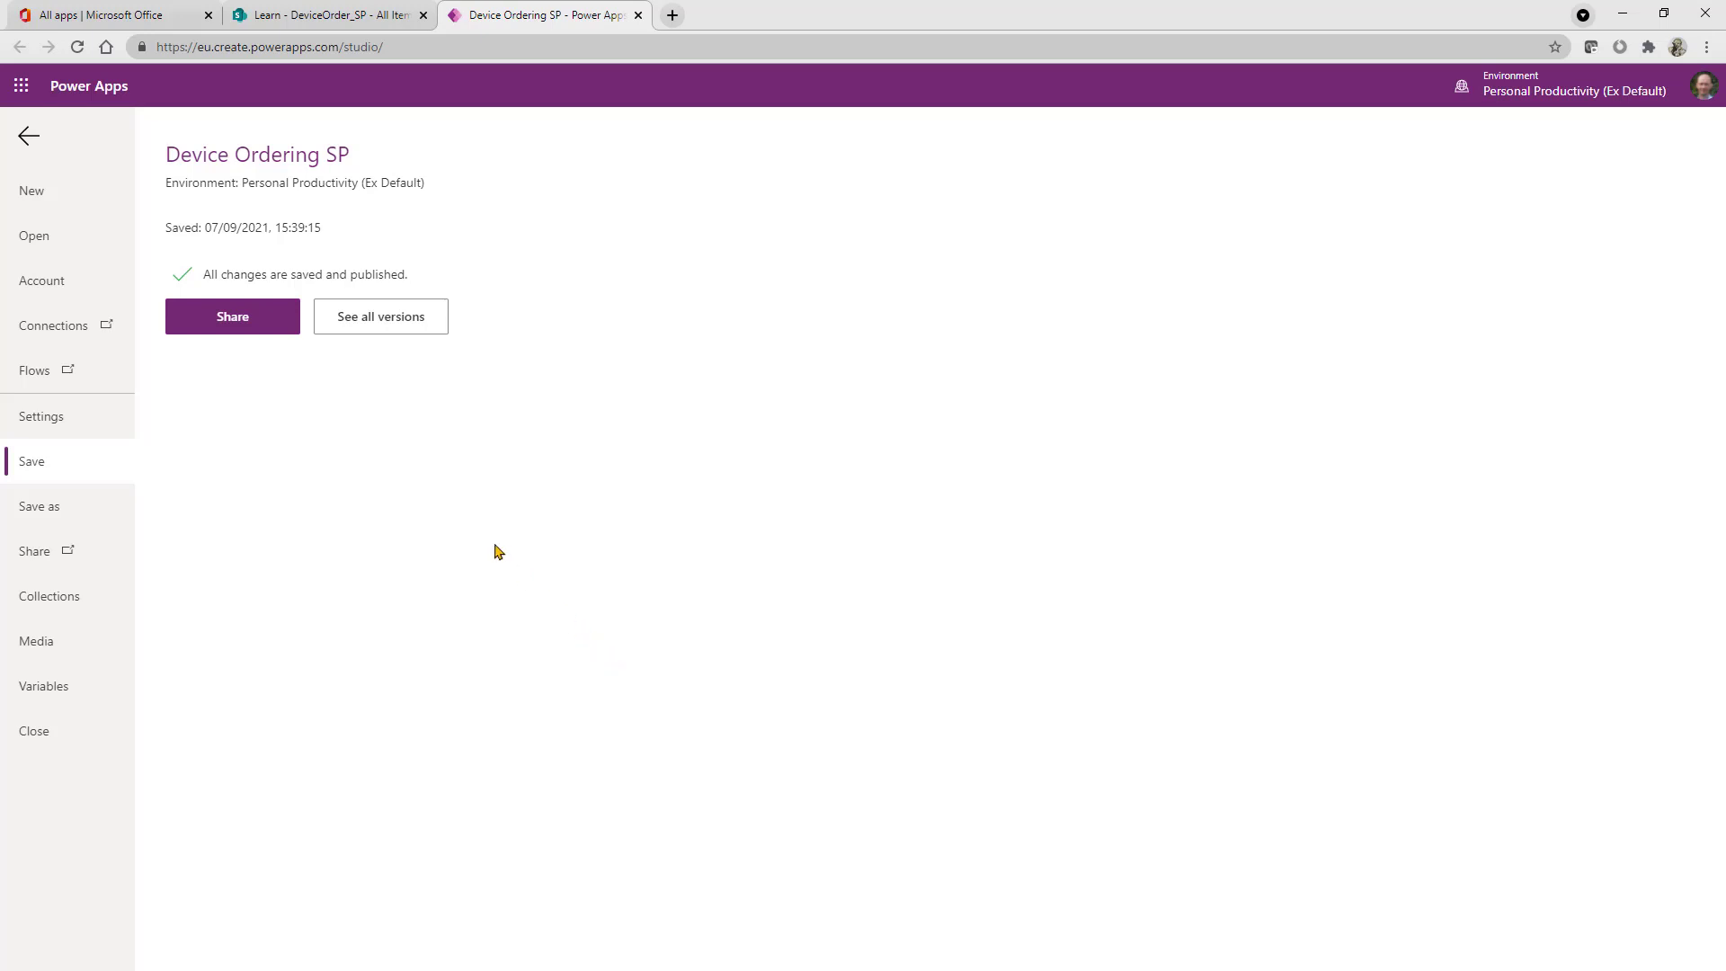
Share the app with Everyone in DataSpinners as users and close the sharing pane.
click(261, 324)
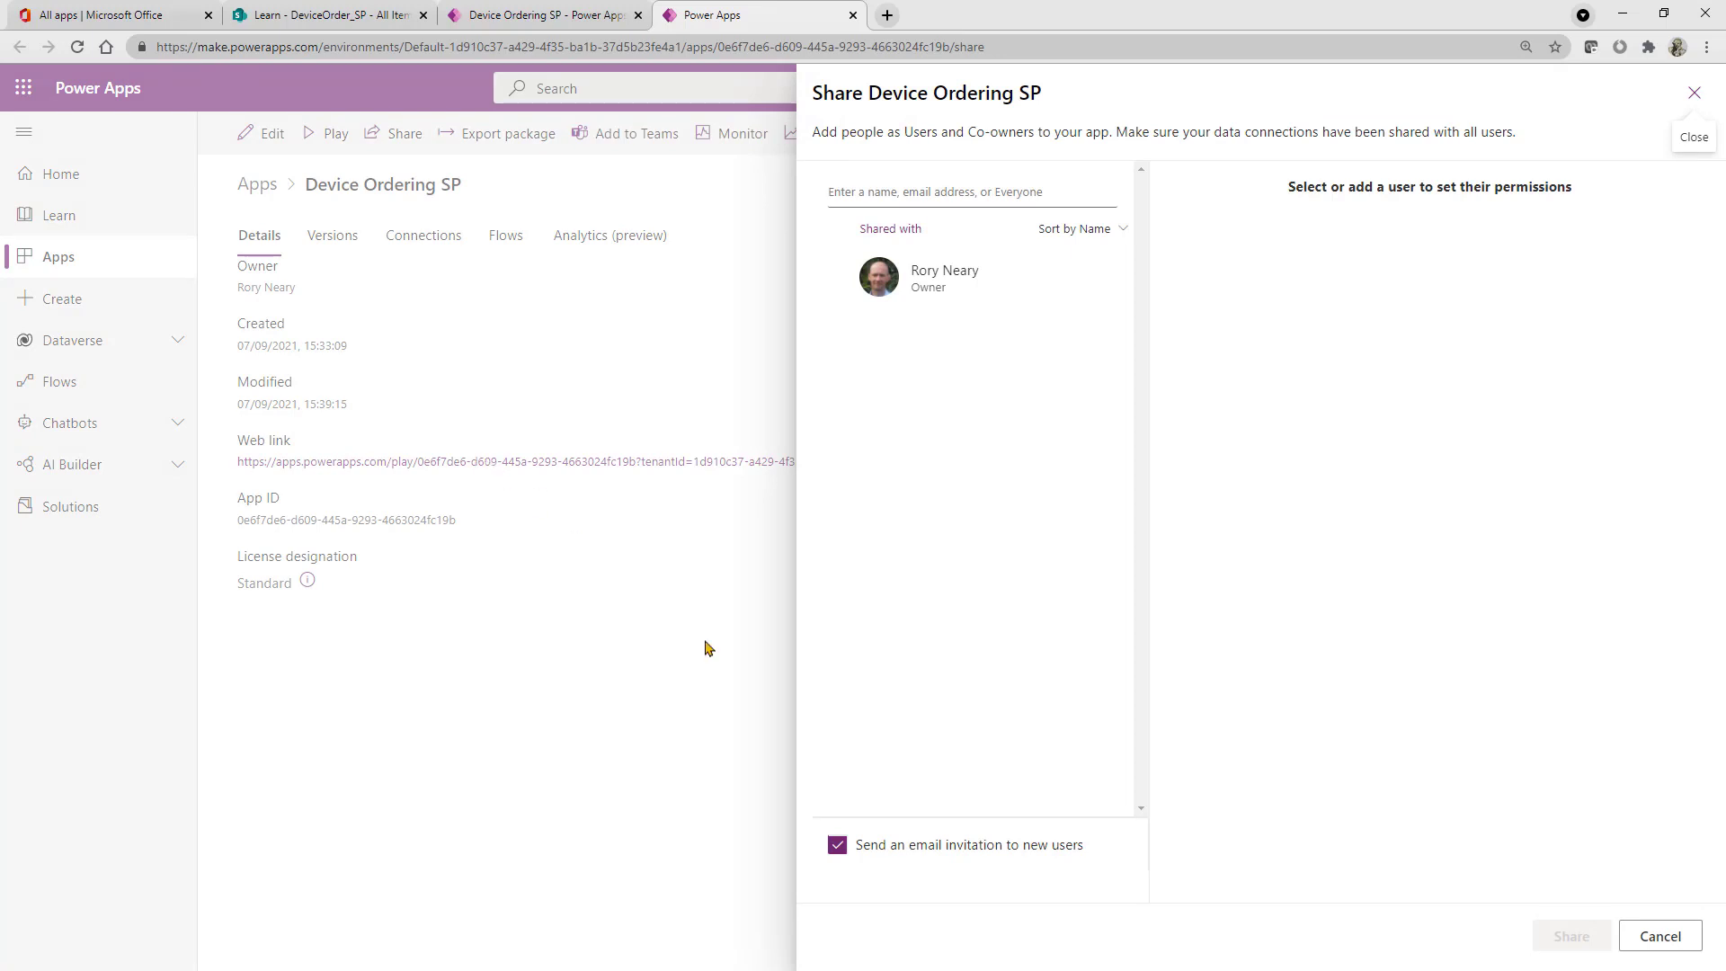
click(1008, 181)
text(every)
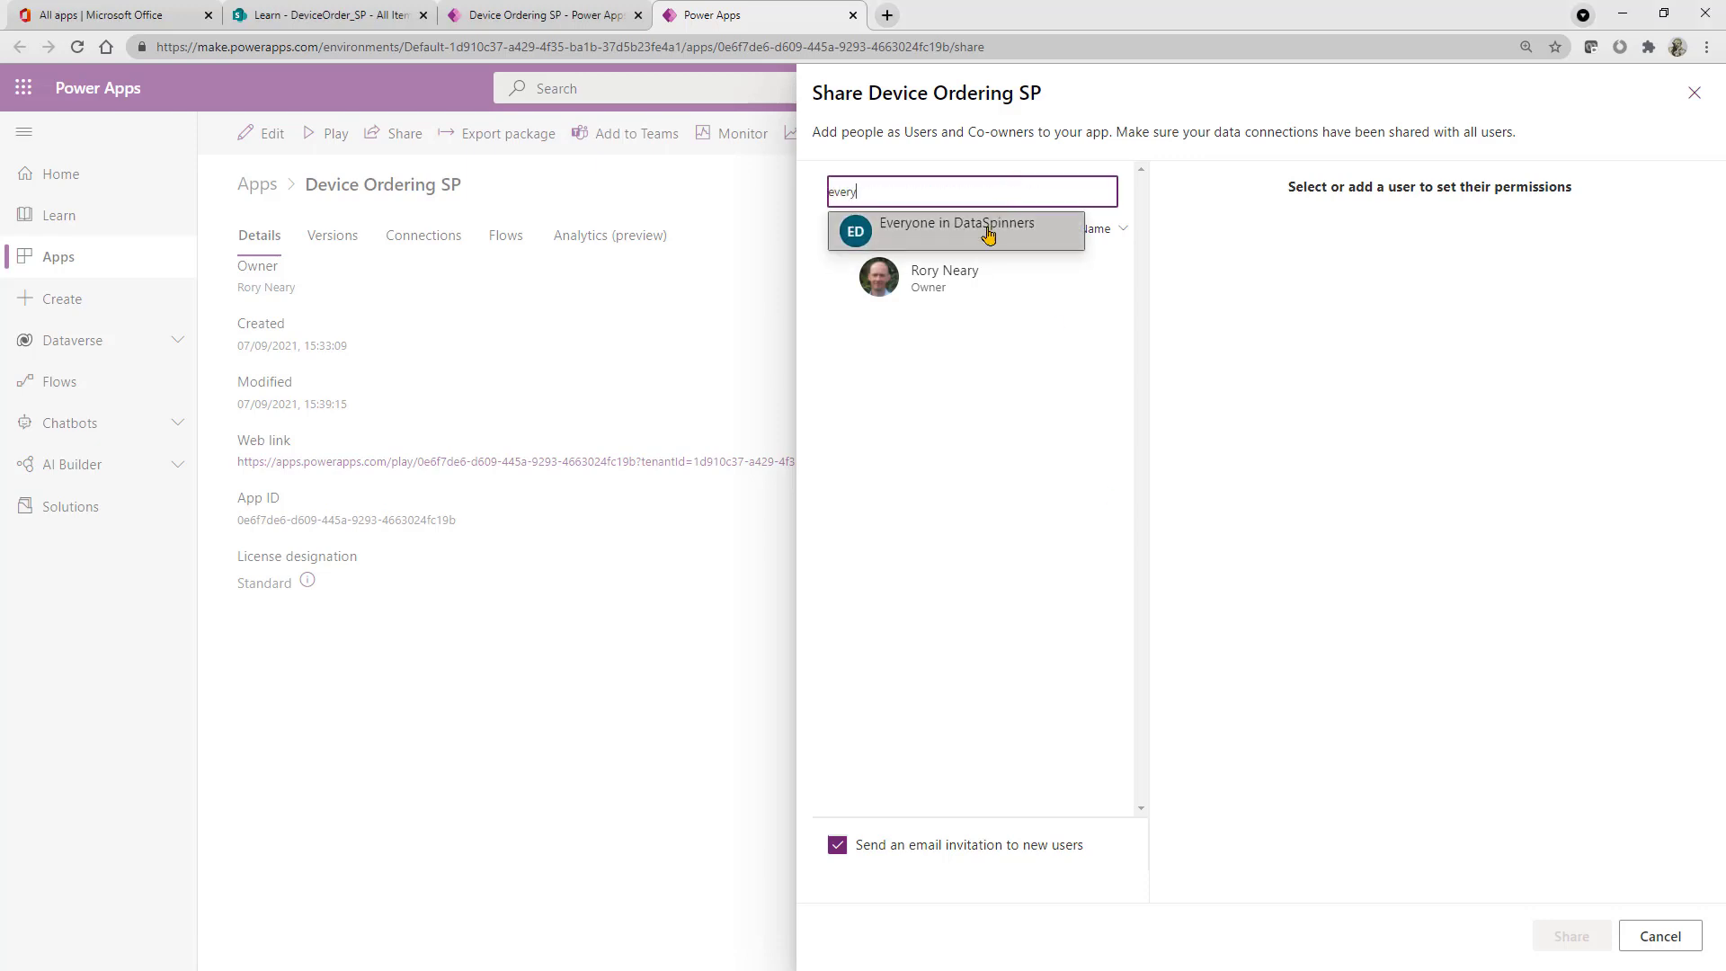
click(989, 231)
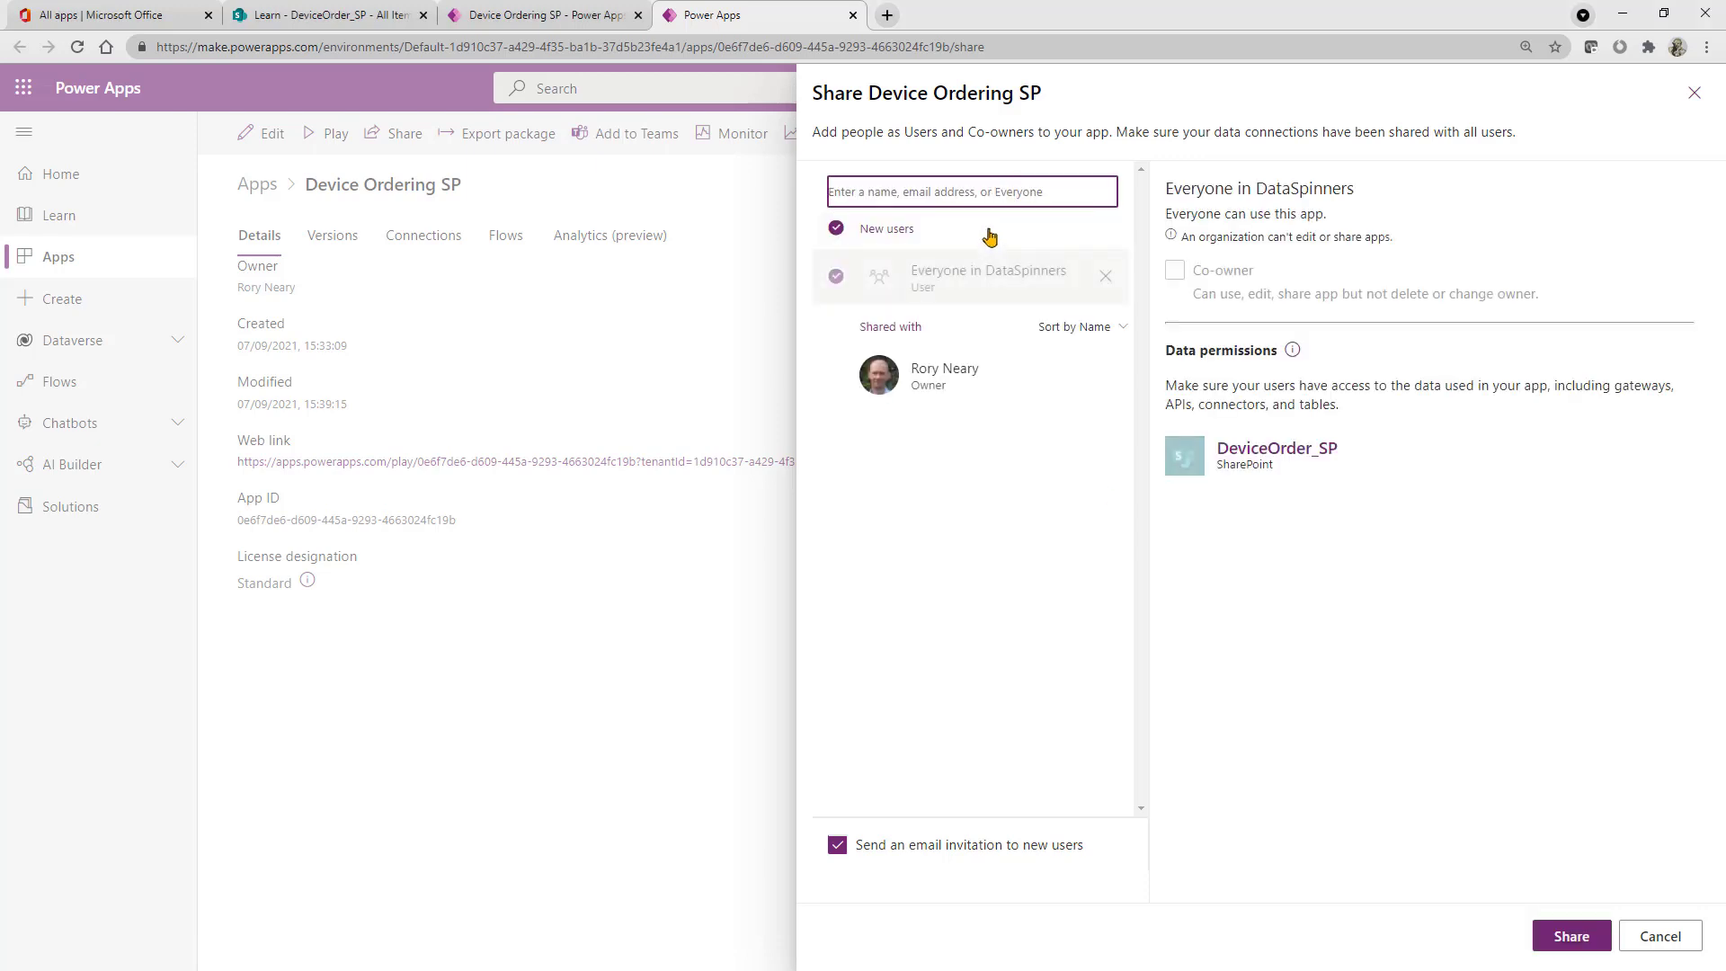
click(1572, 938)
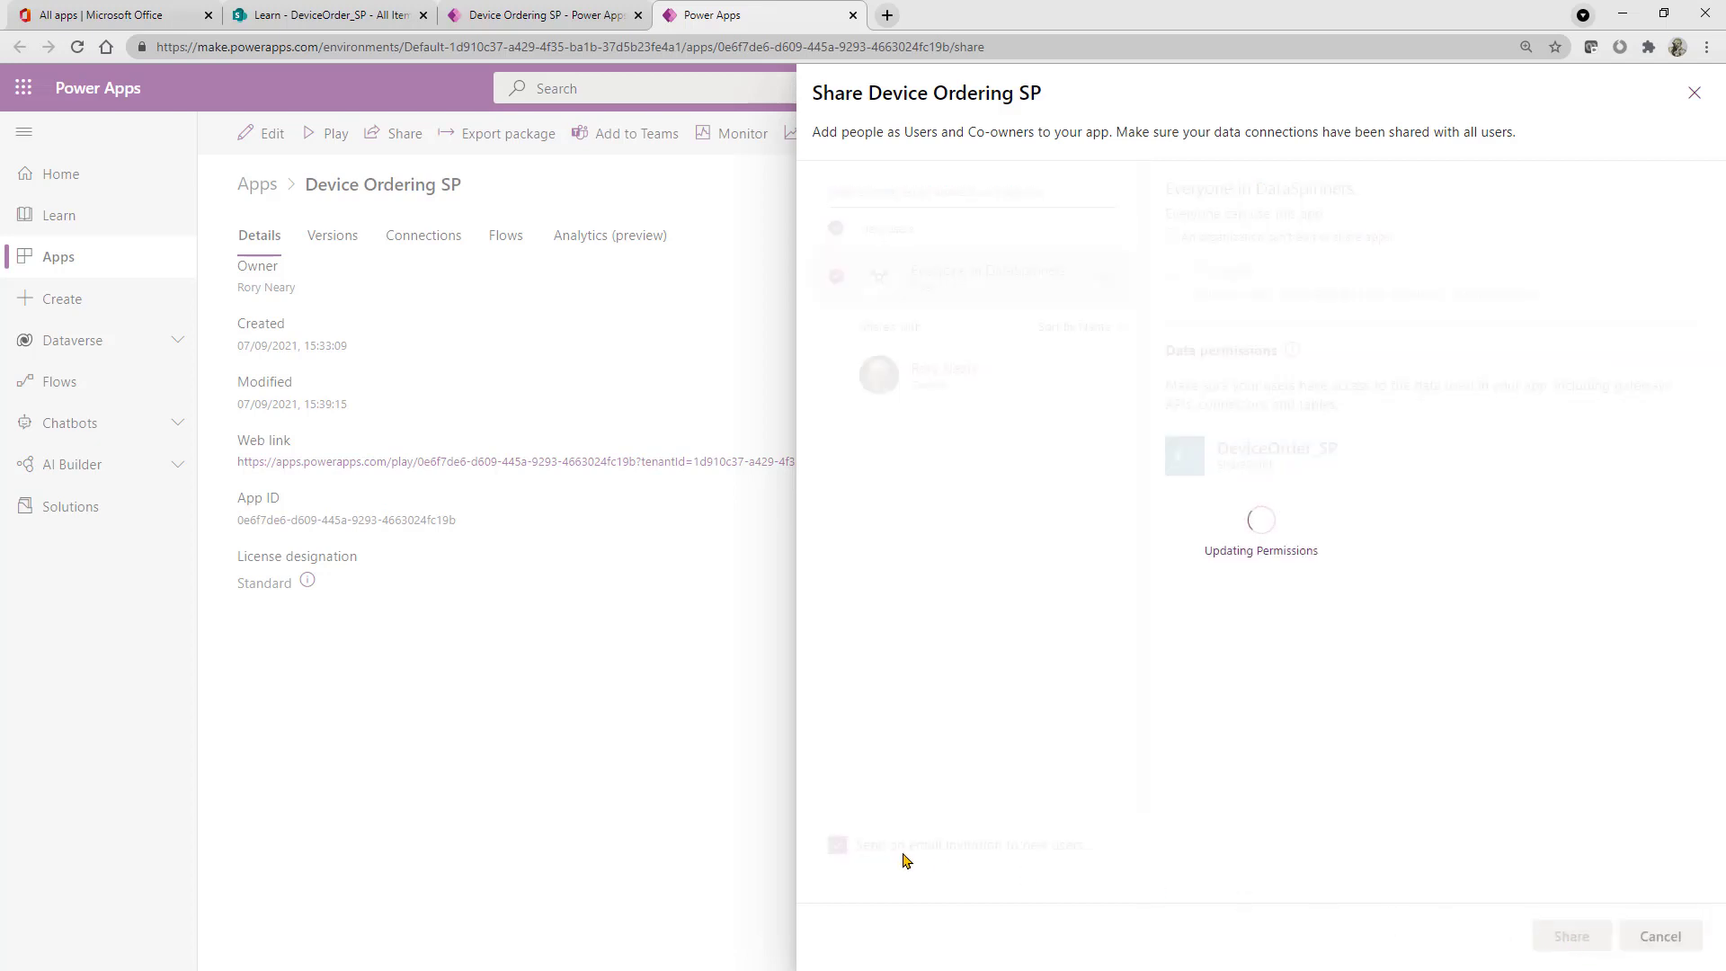
click(1674, 942)
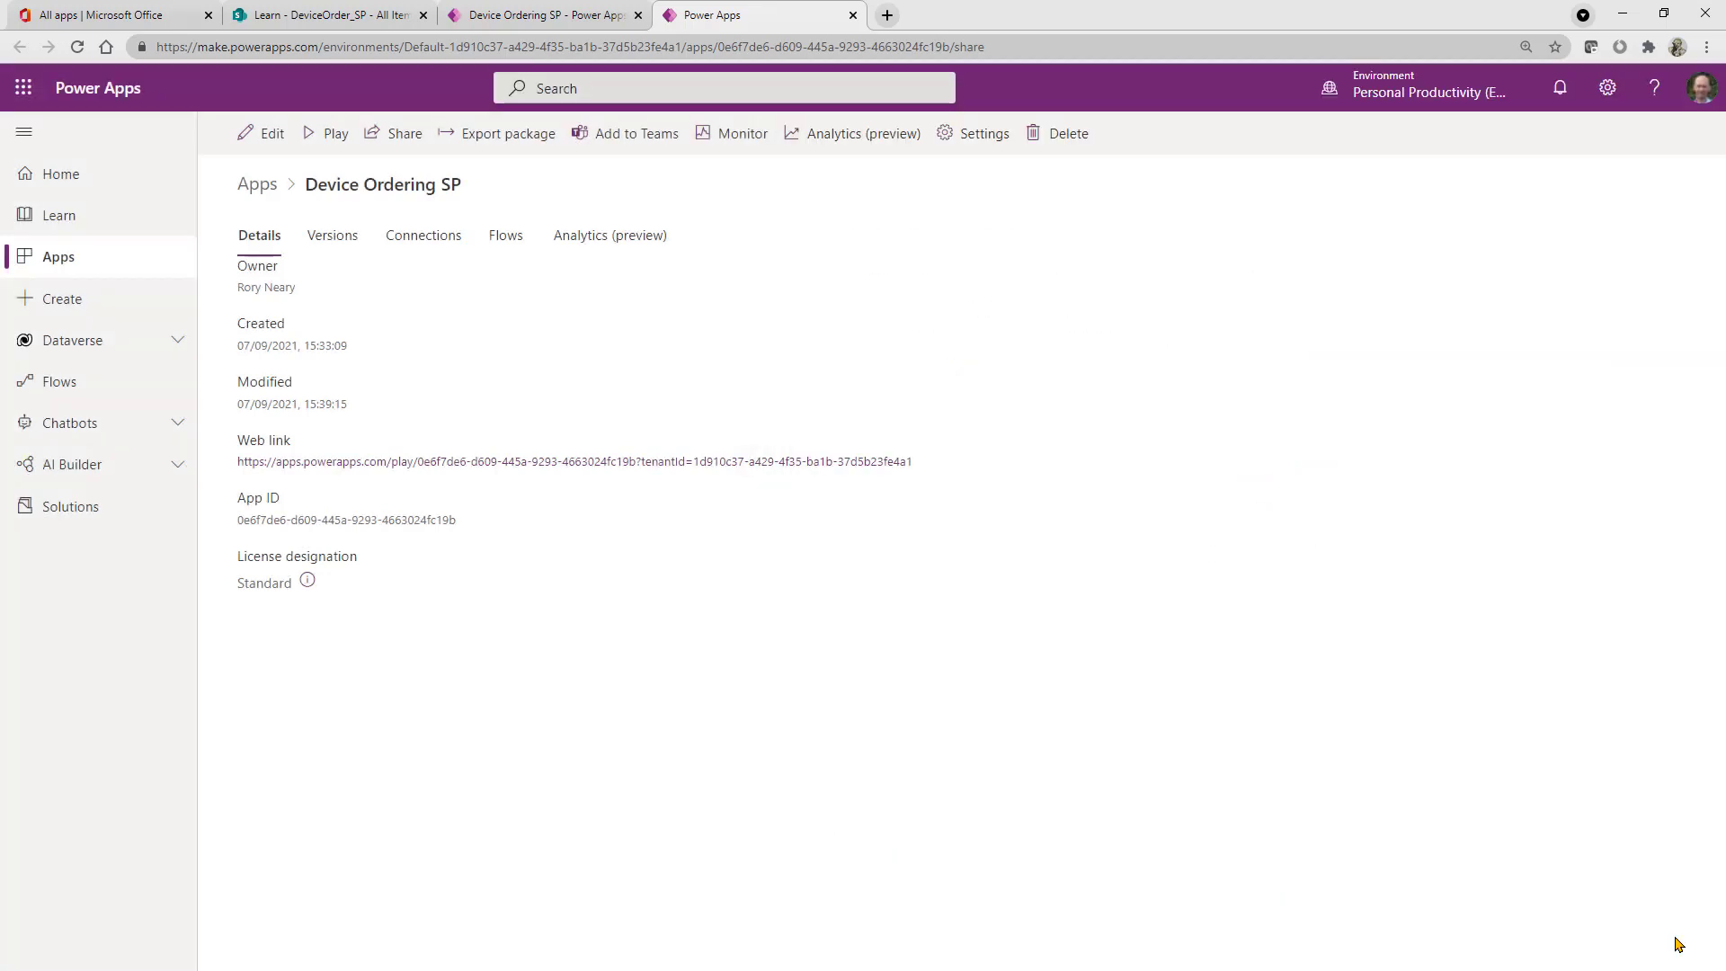
Launch the published app from its web link, allowing SharePoint access, and submit a new order for HP priced 1000 with the default status.
click(659, 462)
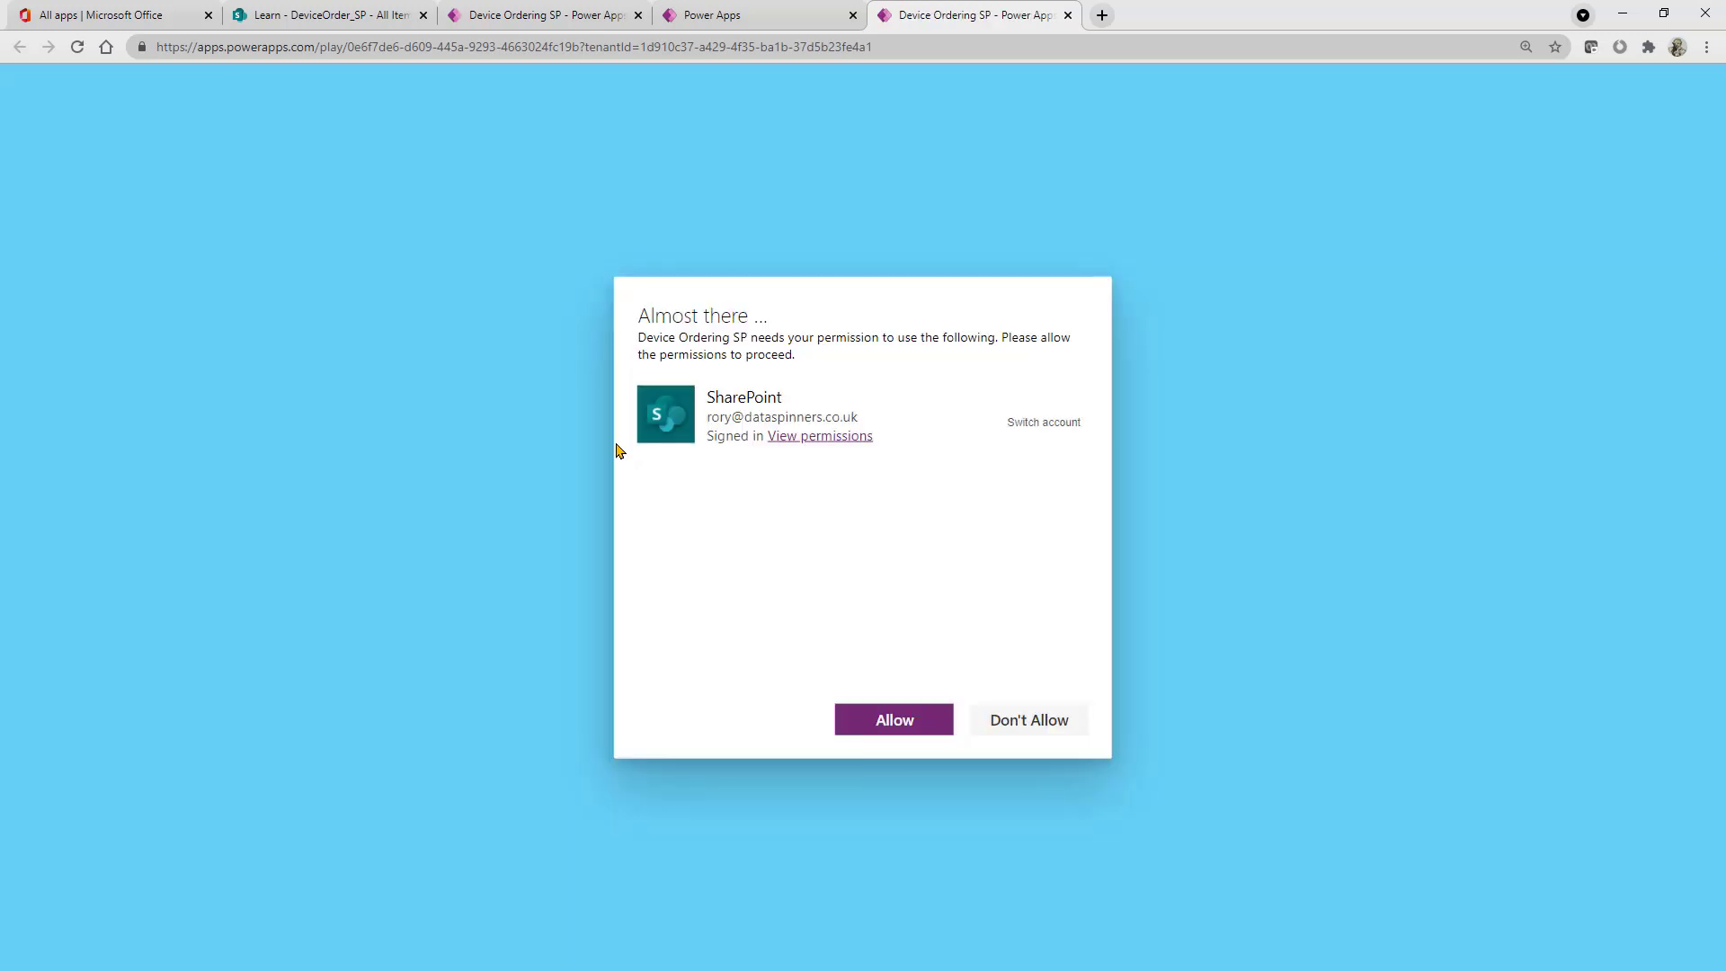
click(893, 721)
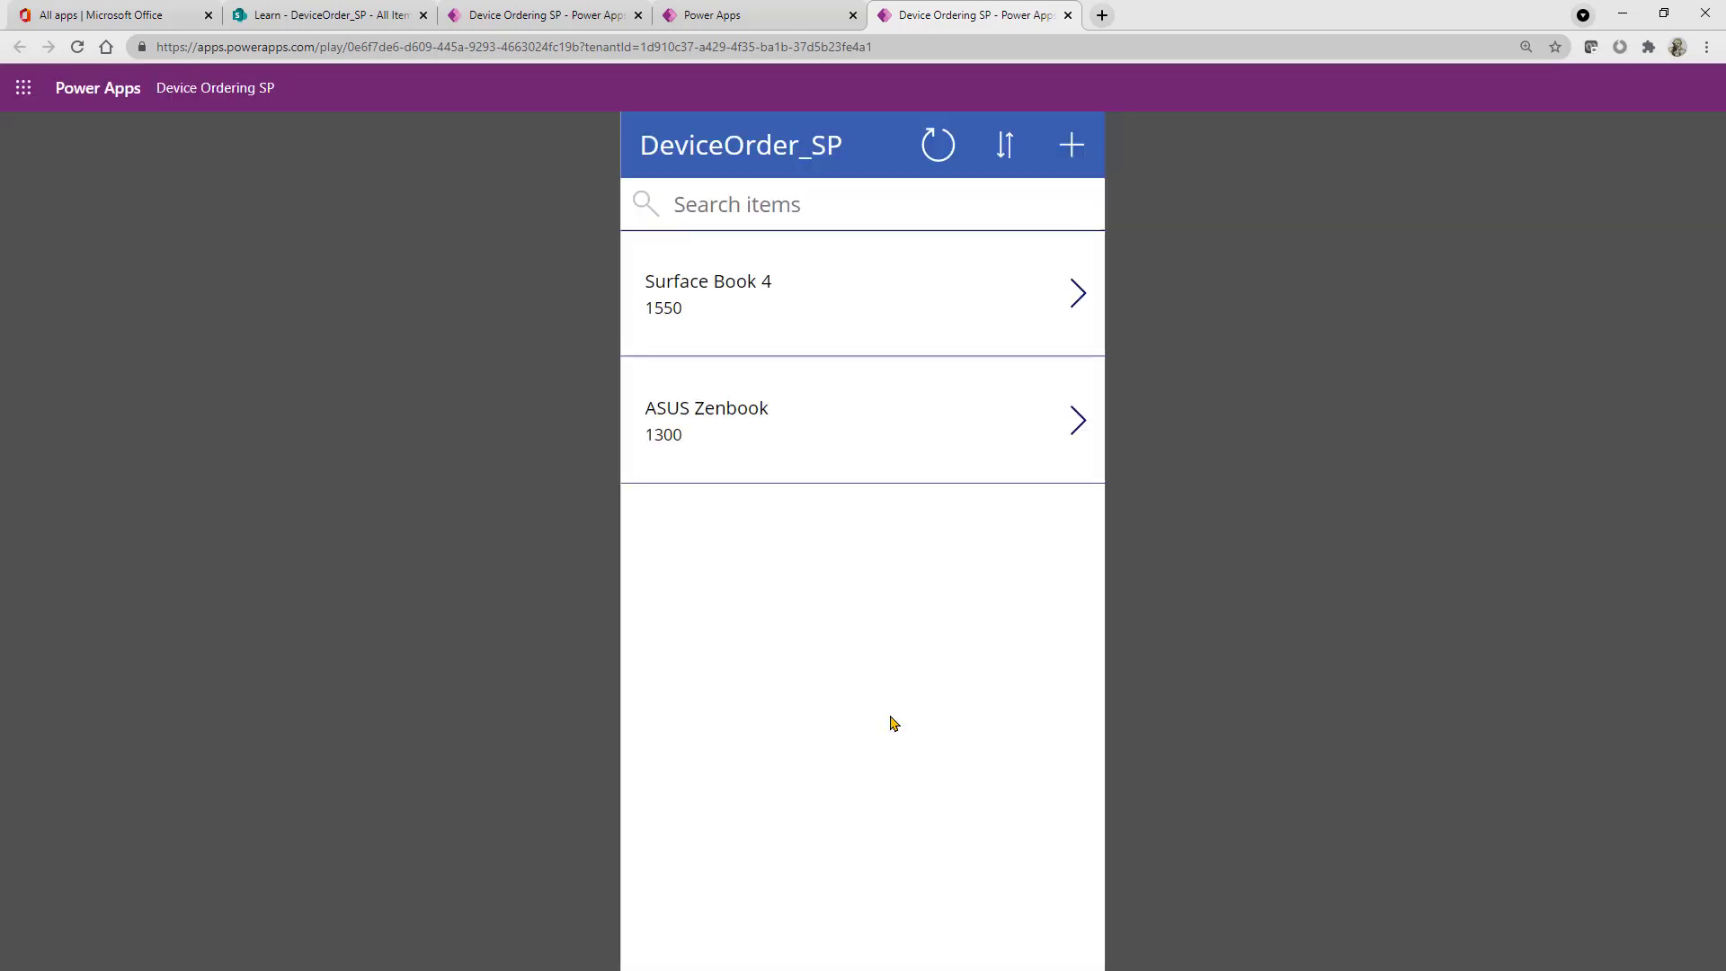
click(1072, 145)
click(779, 251)
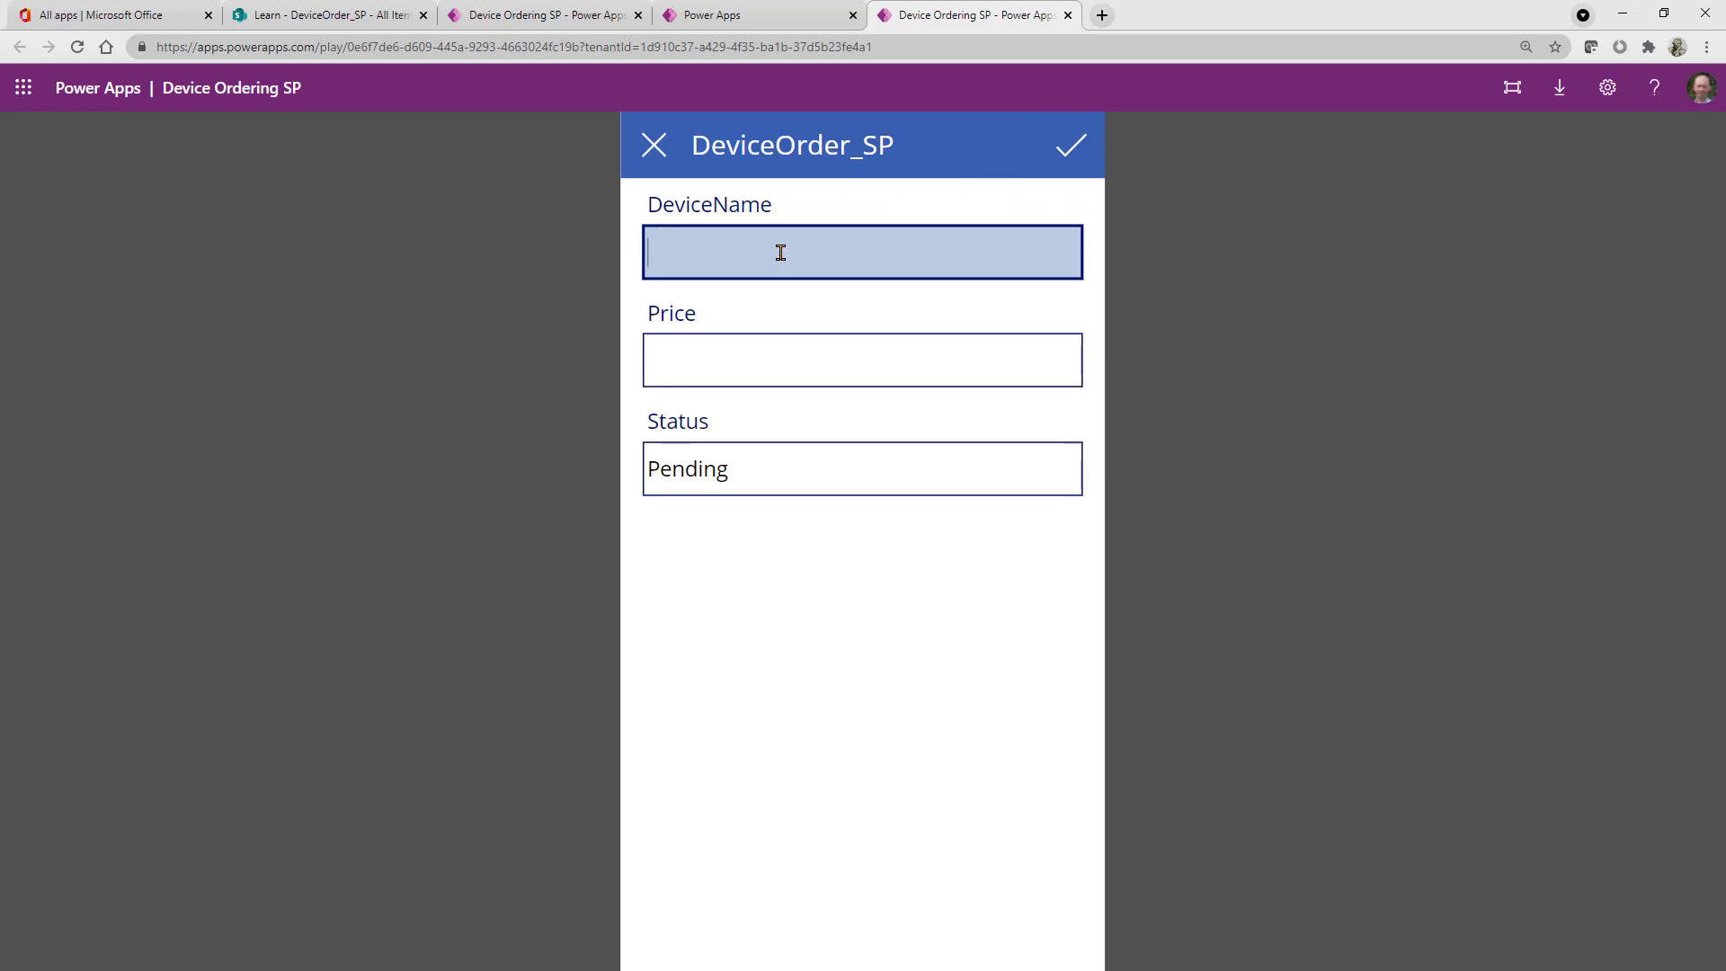
text(HP)
click(700, 342)
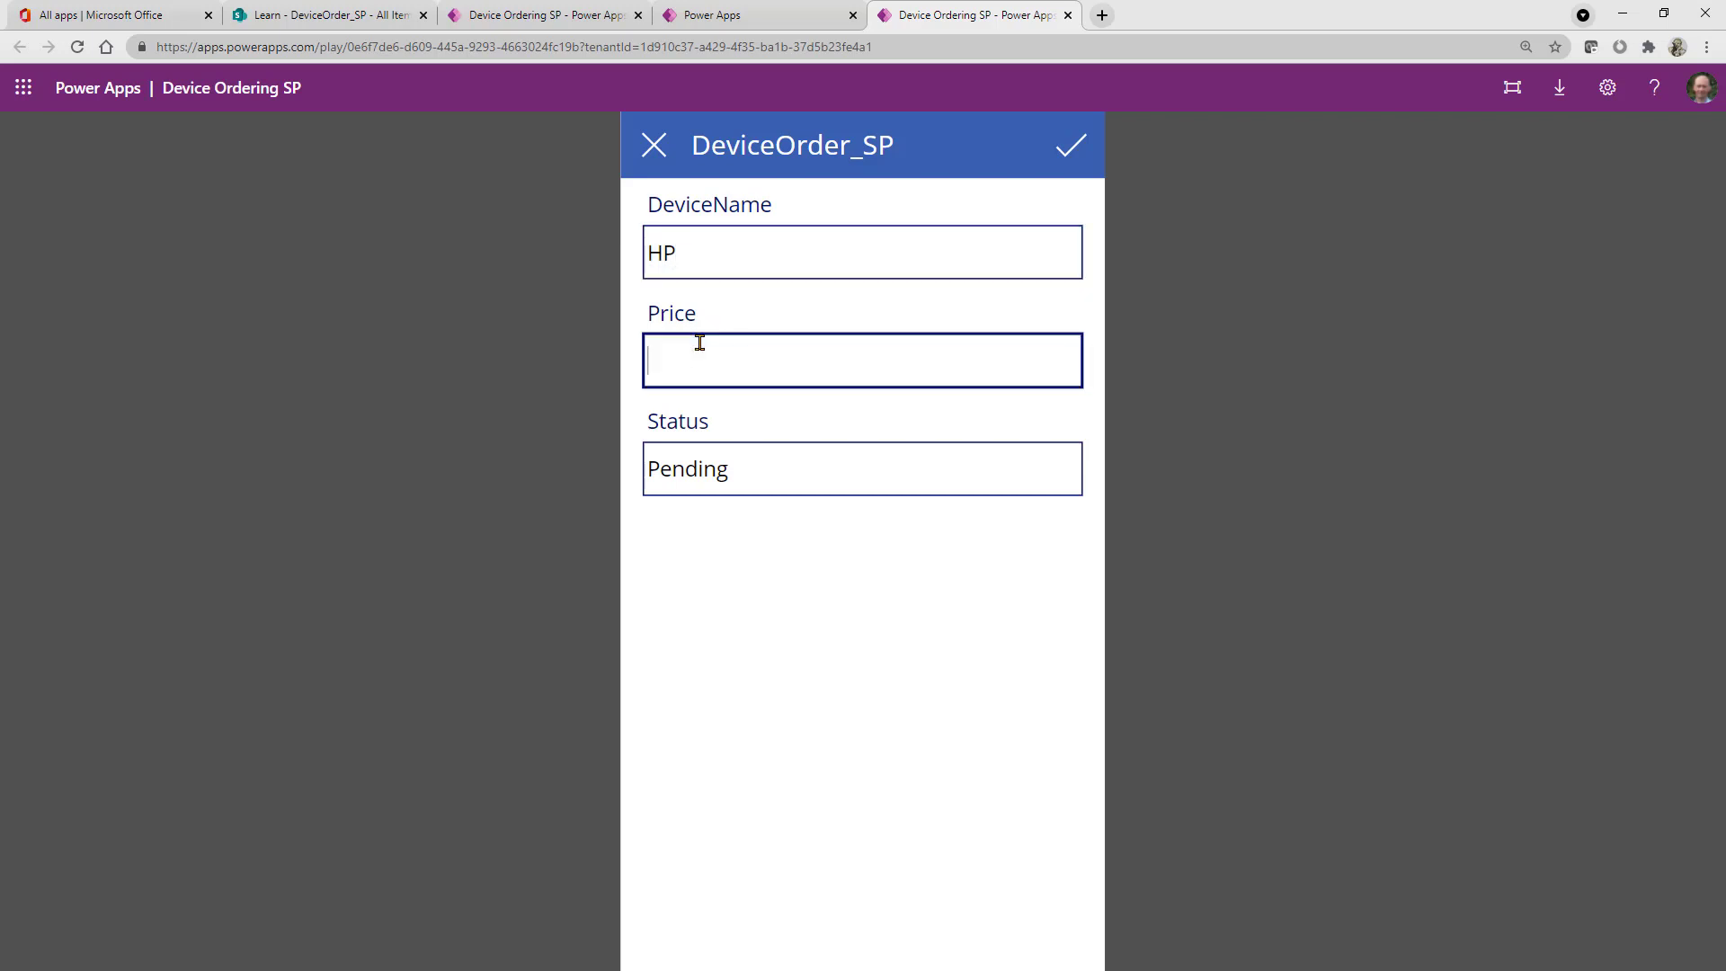
text(1000)
click(1071, 147)
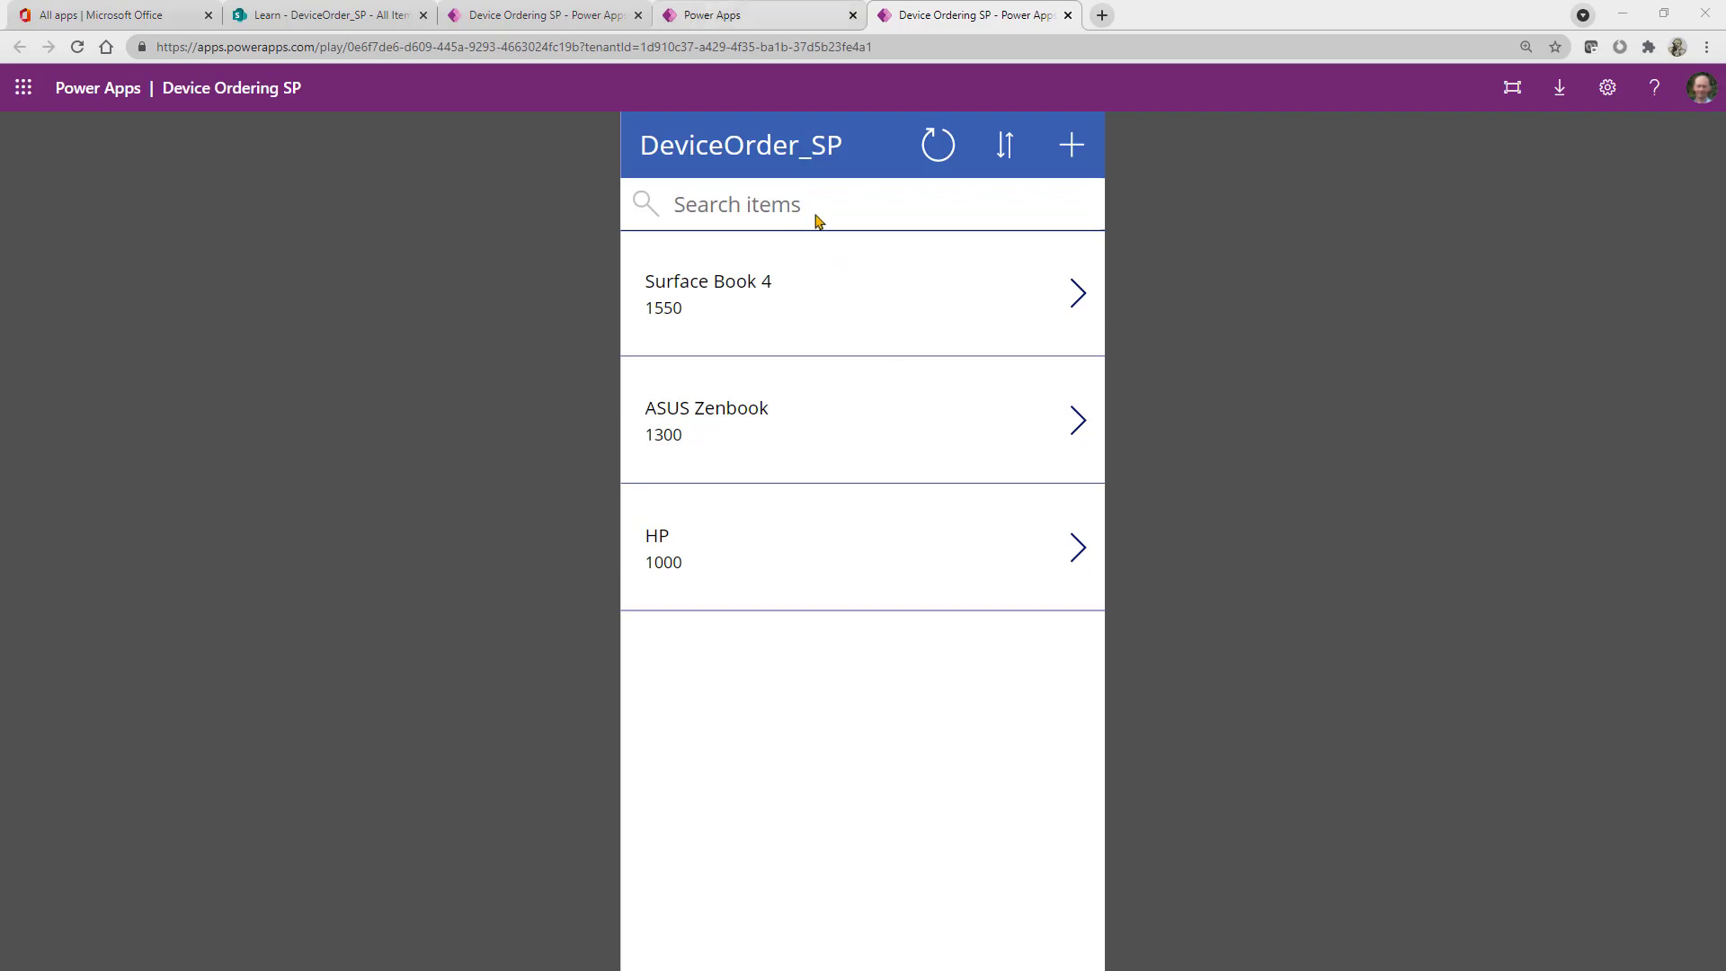
Switch back to the Power Apps maker portal, show the list of all apps, and open the environment selector.
click(713, 16)
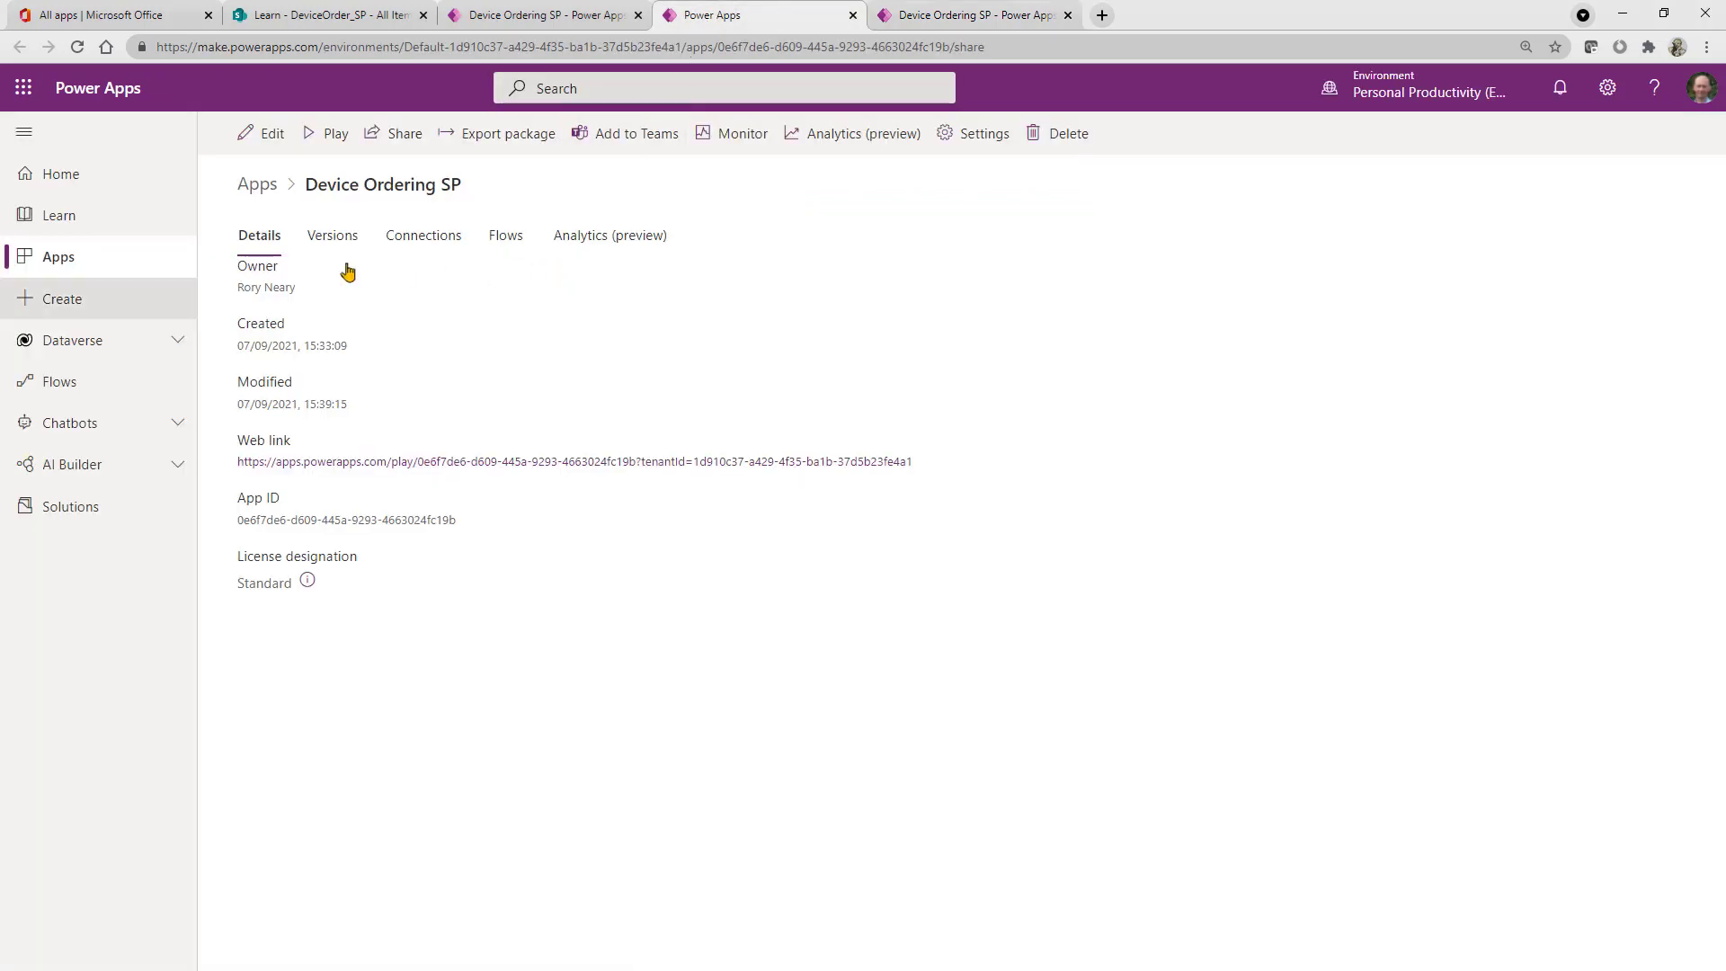
click(70, 258)
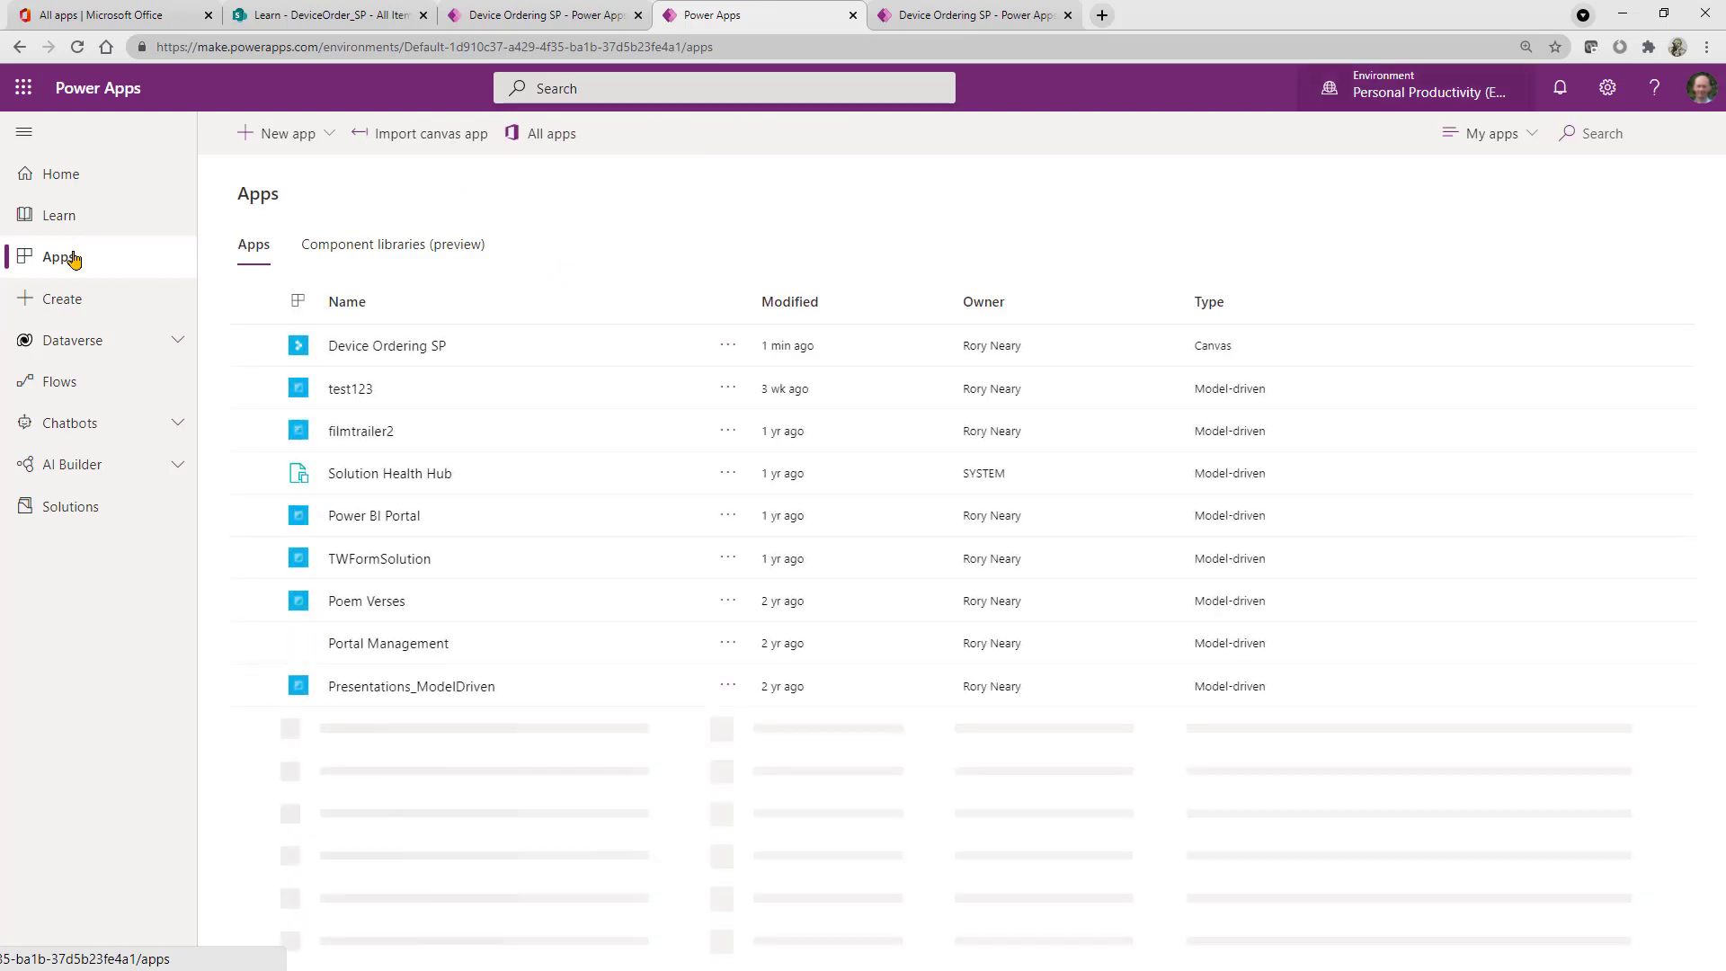
click(1331, 90)
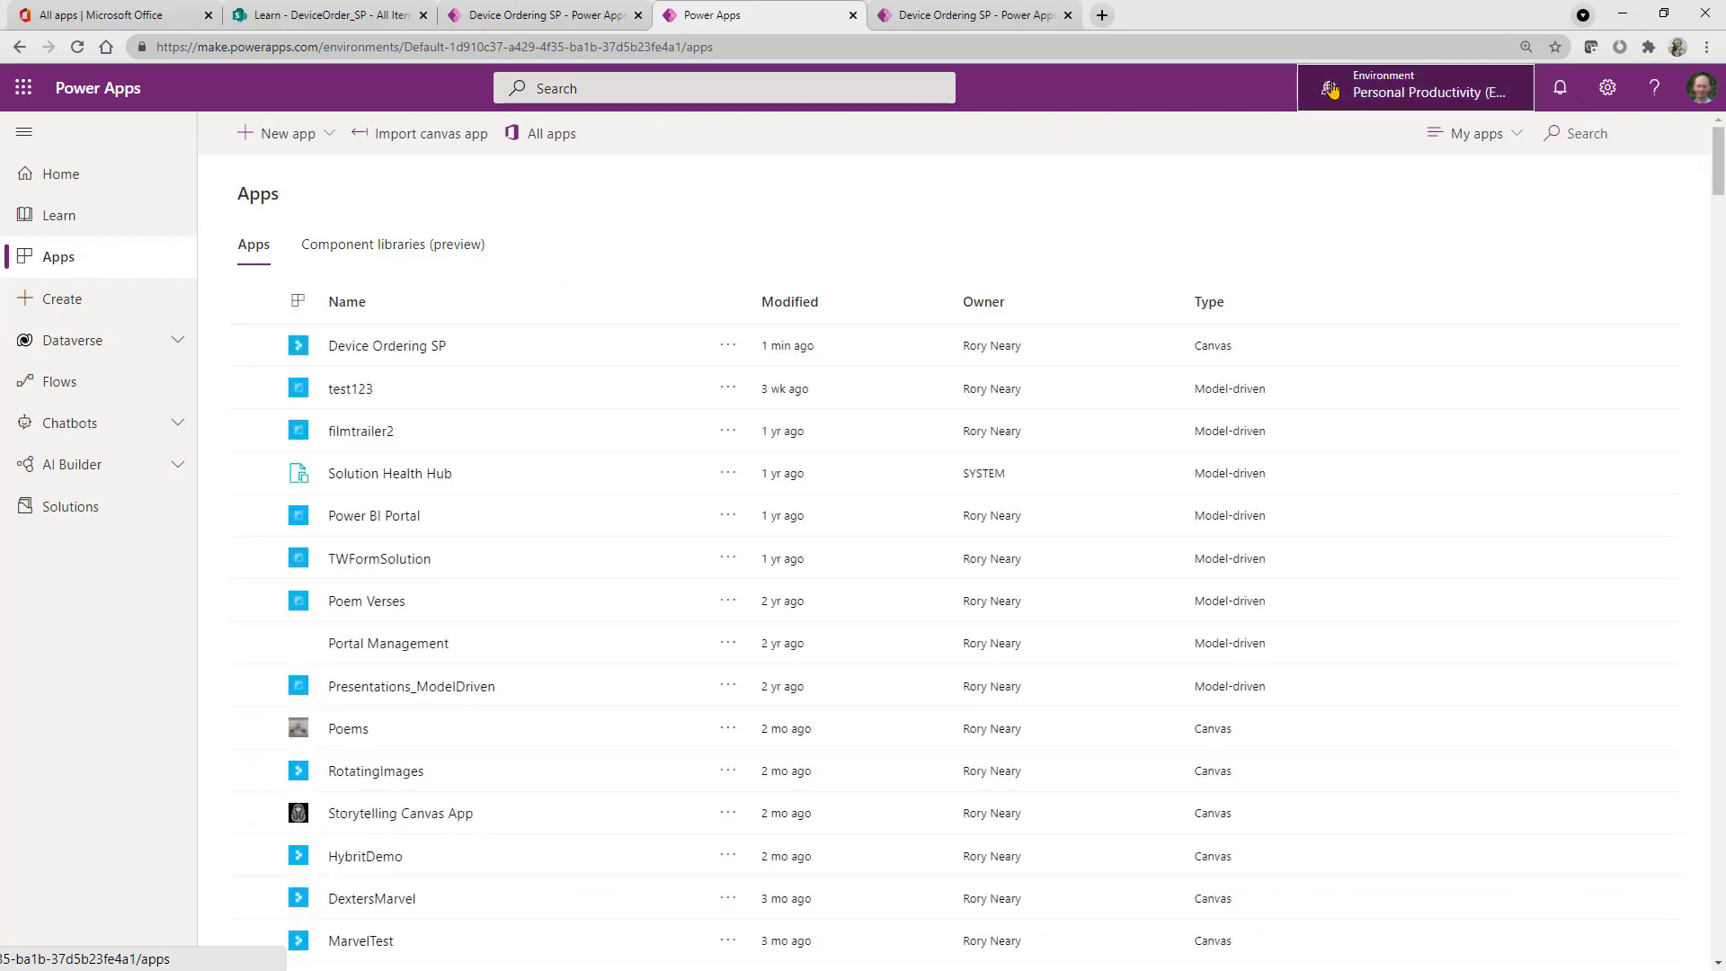